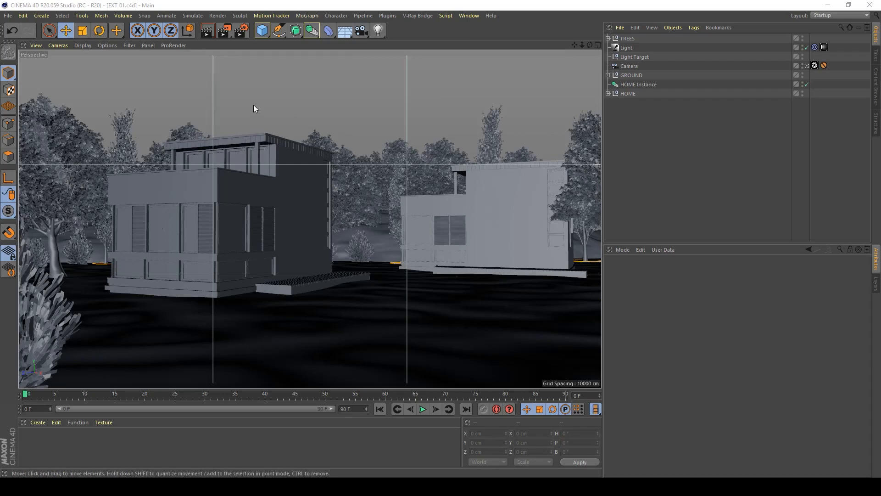
# - Create a new V-Ray Advanced Material and name it GLASS
pyautogui.click(42, 425)
pyautogui.moveTo(65, 315)
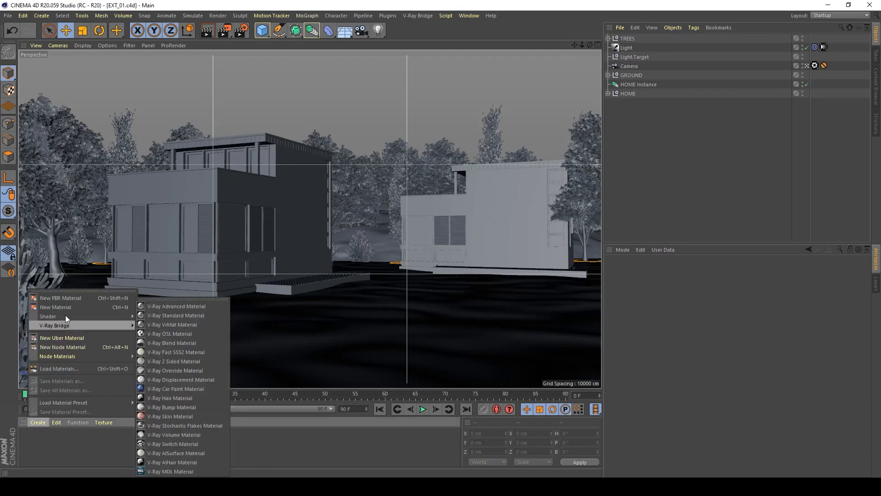
pyautogui.moveTo(160, 317)
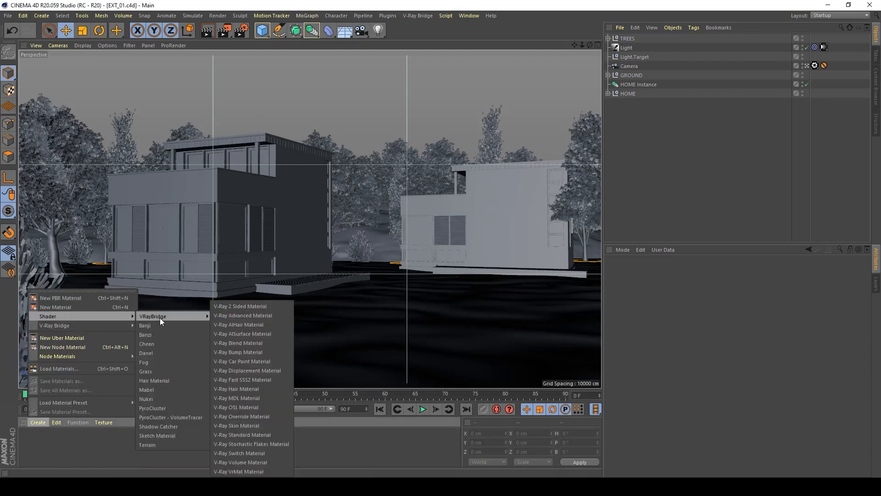
pyautogui.click(266, 316)
pyautogui.doubleClick(34, 439)
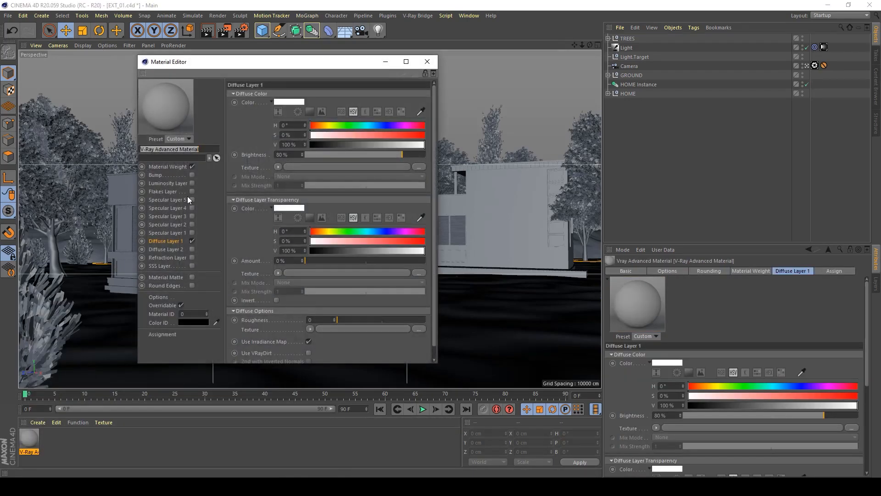
pyautogui.write('GLASS')
pyautogui.press('Return')
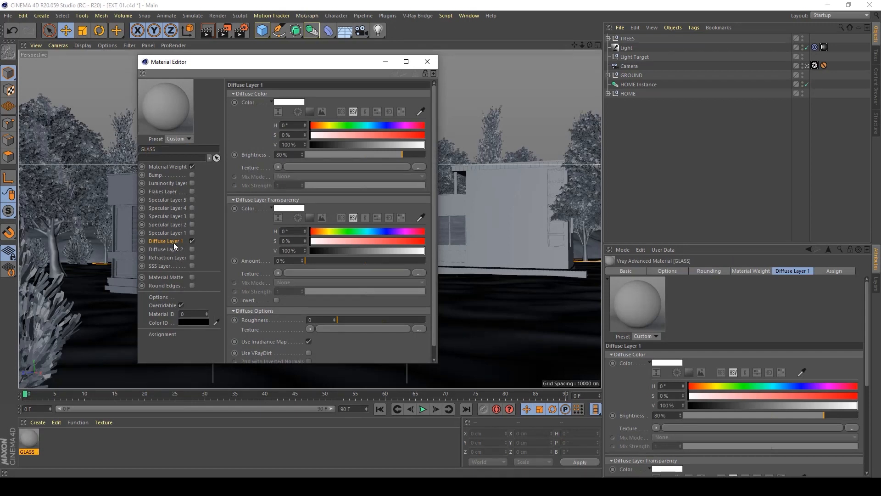
# - Replace GLASS's Diffuse Layer 1 with a Refraction Layer and Specular Layer 1, and apply the material to the house's window panes
pyautogui.click(192, 241)
pyautogui.click(192, 257)
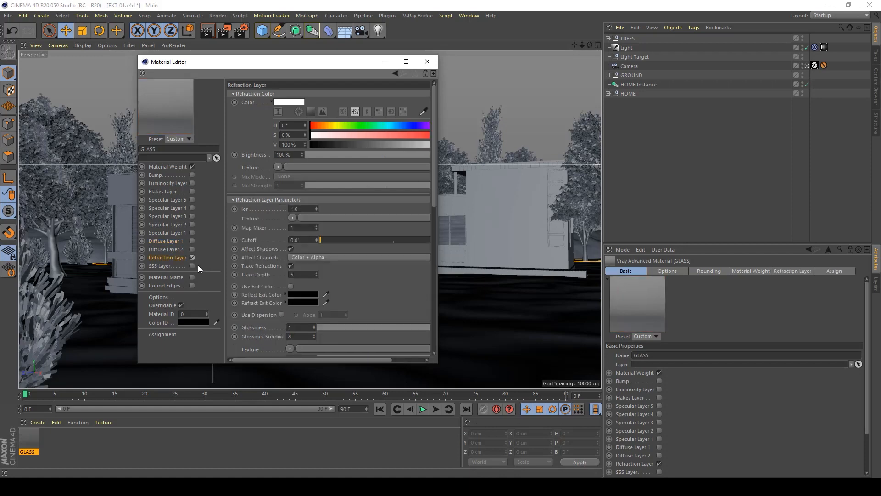
pyautogui.click(192, 233)
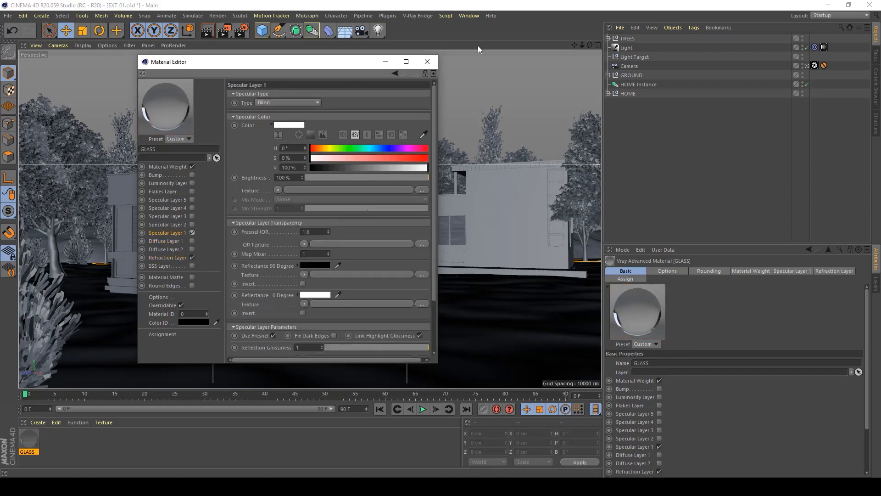
pyautogui.click(427, 62)
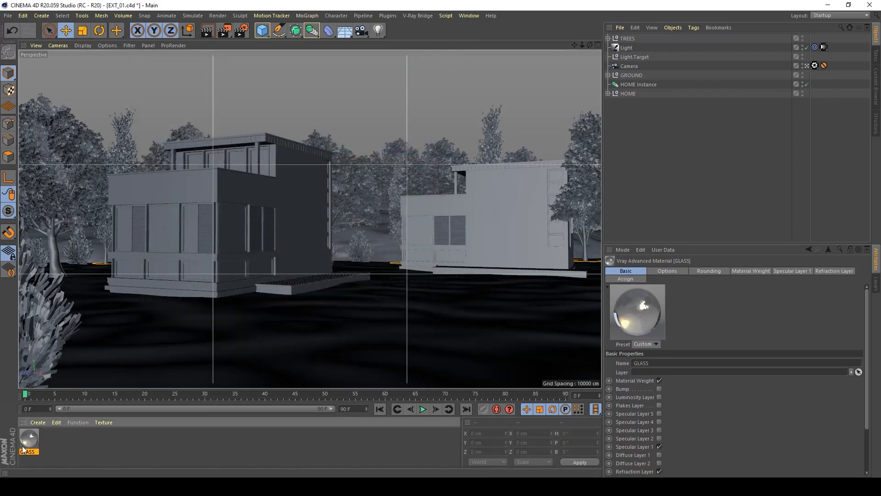
pyautogui.moveTo(29, 442); pyautogui.dragTo(161, 225)
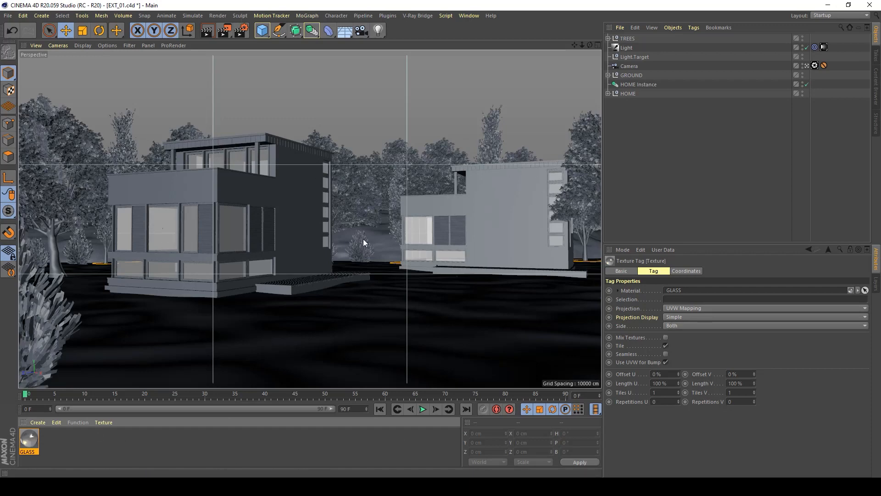
# - Create a second V-Ray Advanced Material and name it GROUND
pyautogui.click(38, 422)
pyautogui.moveTo(76, 317)
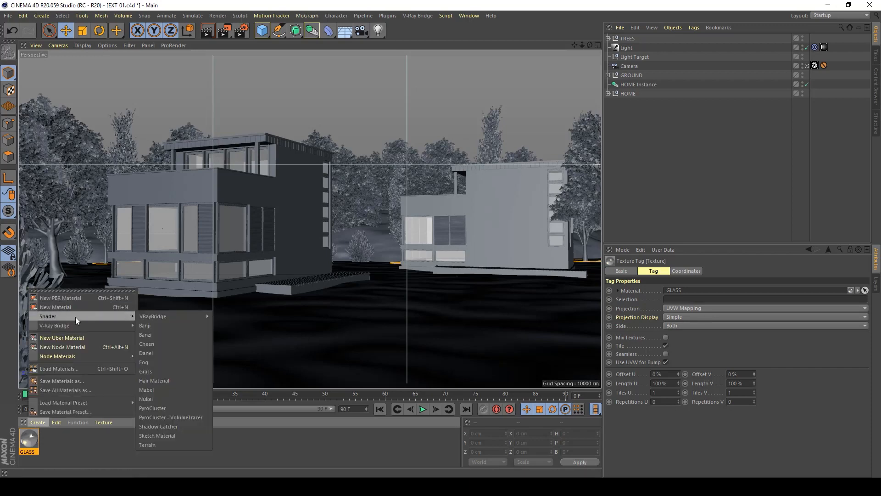
pyautogui.moveTo(174, 318)
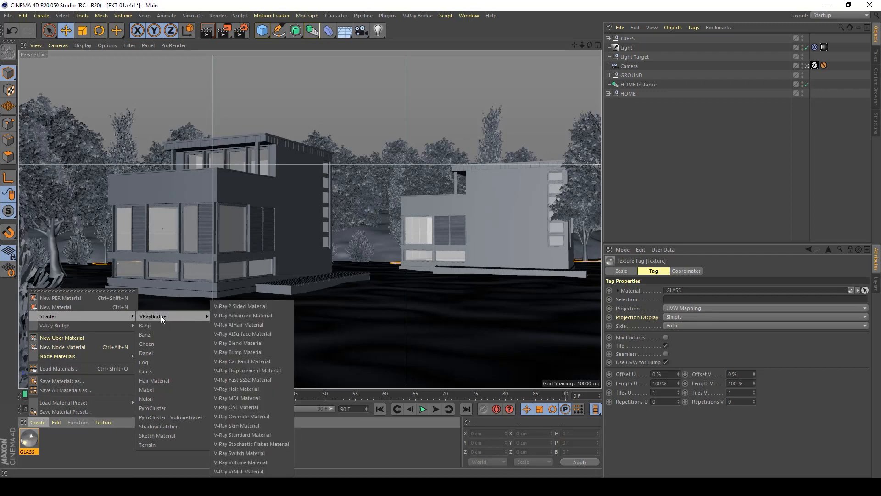
pyautogui.click(234, 316)
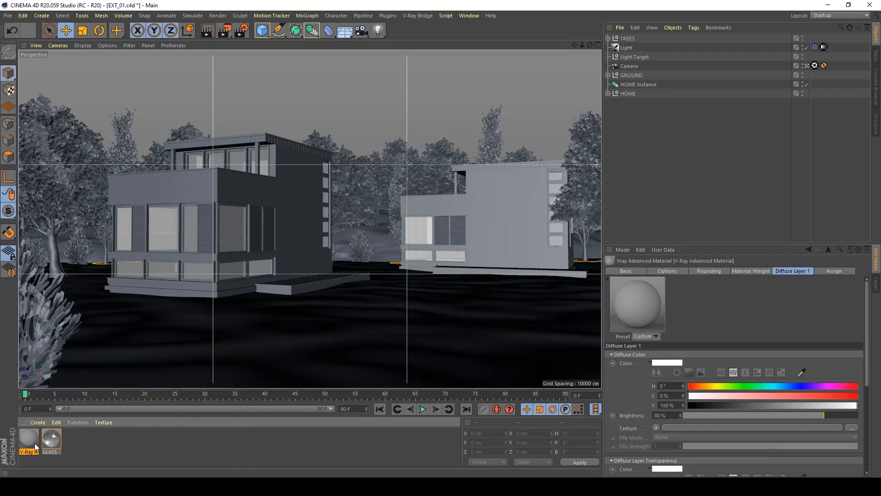
pyautogui.doubleClick(36, 445)
pyautogui.write('GROUND')
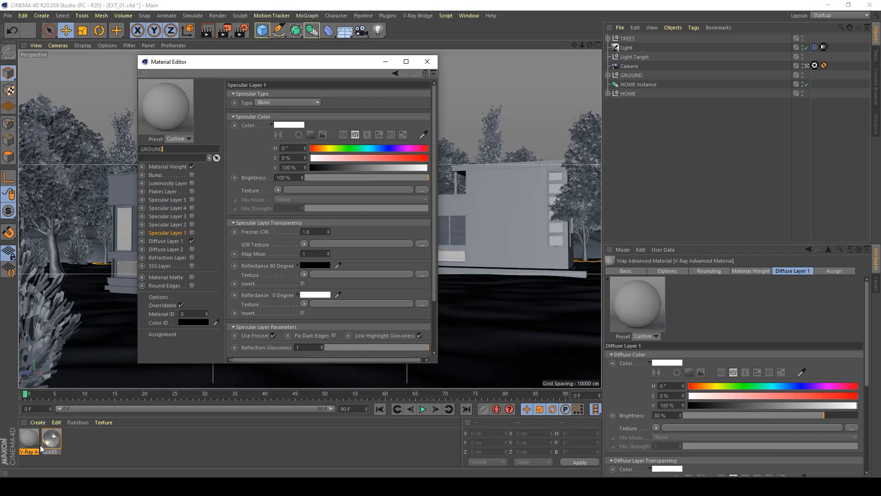
pyautogui.press('Return')
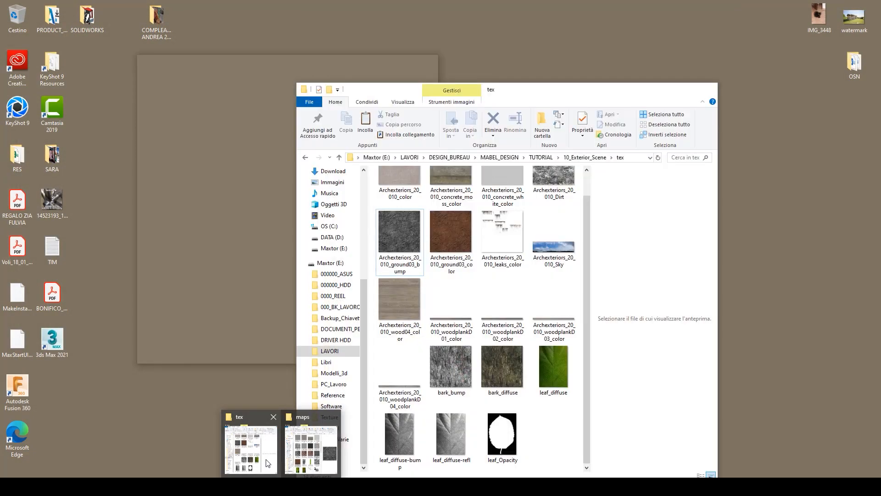
# - Load Archexteriors_20_010_ground03_color.jpg from the tex folder as the diffuse color texture in the GROUND material's Diffuse Layer 1
pyautogui.click(268, 463)
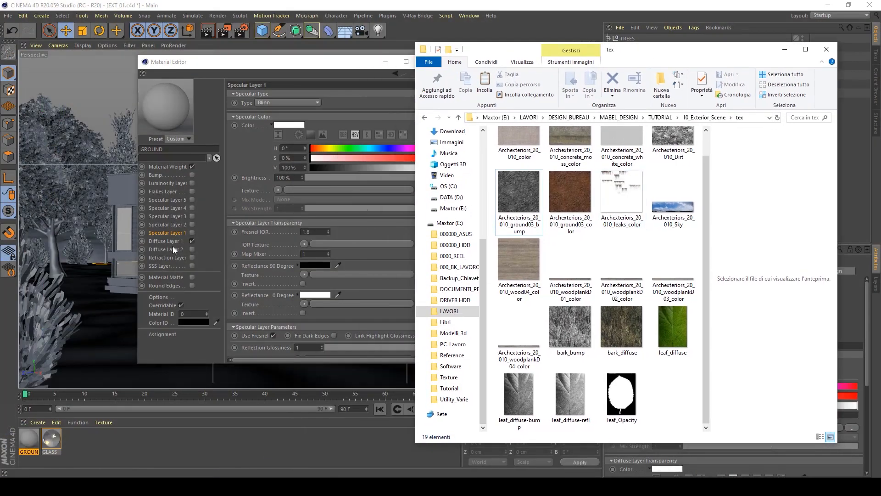
pyautogui.click(186, 241)
pyautogui.click(281, 486)
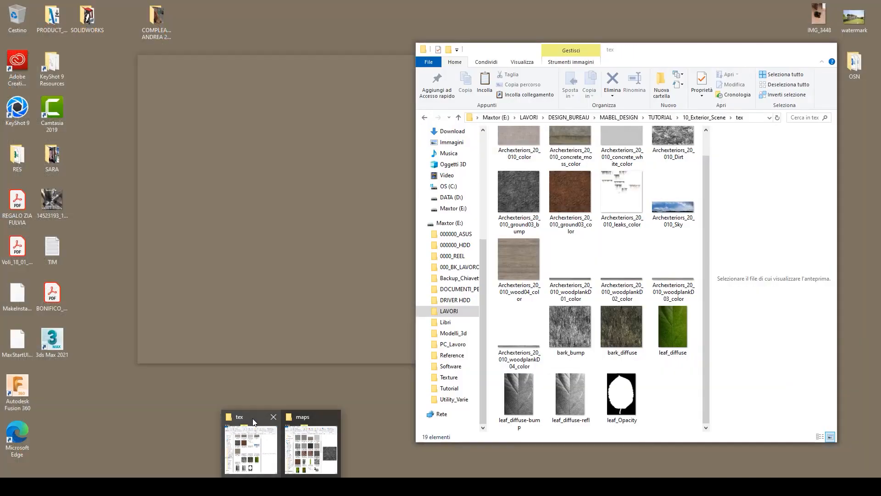
pyautogui.click(253, 422)
pyautogui.moveTo(608, 54); pyautogui.dragTo(665, 54)
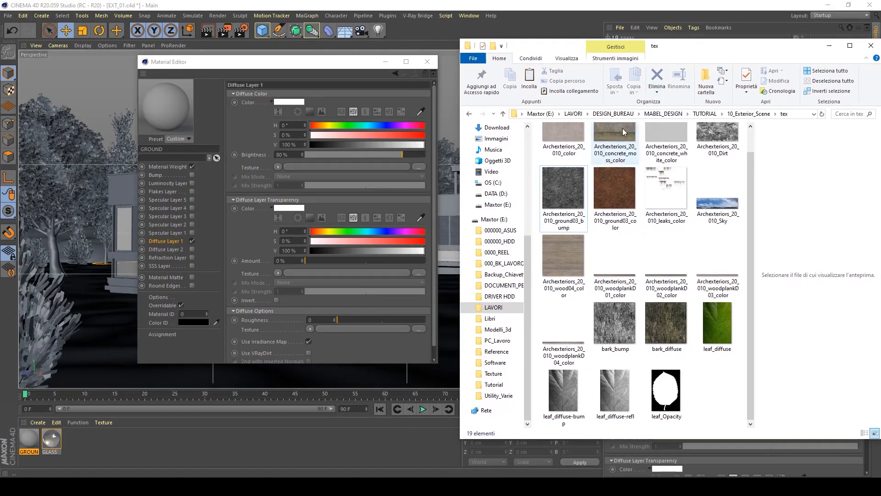
pyautogui.click(608, 196)
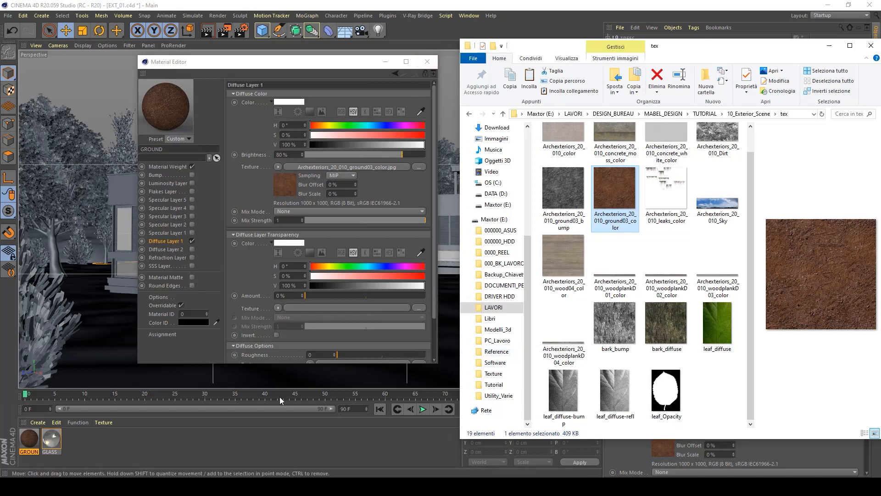
pyautogui.click(831, 47)
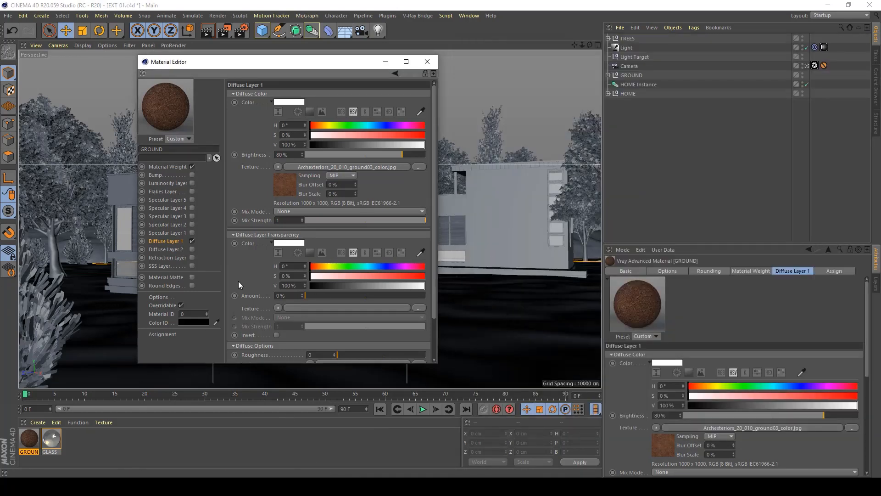
pyautogui.click(386, 64)
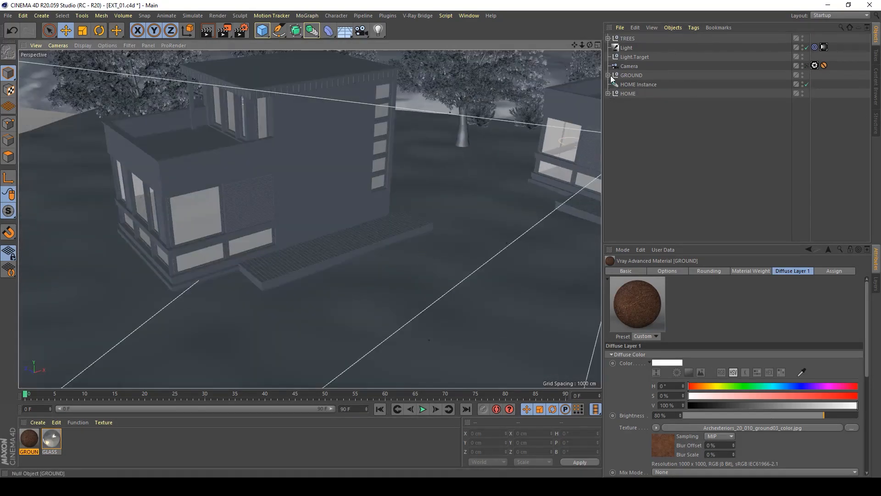
# - Apply the GROUND material to the GROUND plane inside the GROUND group and hide the GRASS object in the viewport
pyautogui.click(609, 75)
pyautogui.moveTo(26, 442); pyautogui.dragTo(641, 131)
pyautogui.keyDown('alt'); pyautogui.moveTo(226, 299); pyautogui.dragTo(257, 282); pyautogui.keyUp('alt')
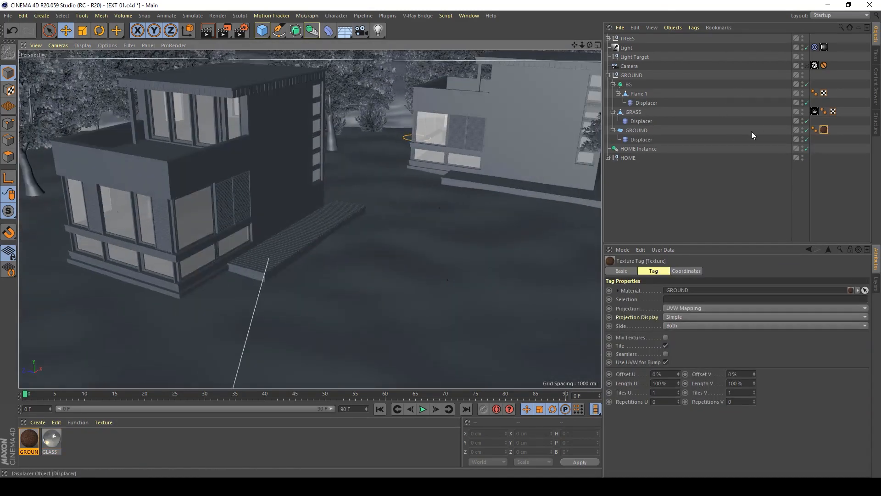
pyautogui.click(802, 112)
pyautogui.keyDown('alt'); pyautogui.moveTo(433, 202); pyautogui.dragTo(381, 255); pyautogui.keyUp('alt')
pyautogui.keyDown('alt'); pyautogui.moveTo(381, 254); pyautogui.dragTo(364, 184, button='middle'); pyautogui.keyUp('alt')
pyautogui.scroll(-6, 282, 215)
pyautogui.scroll(-3, 340, 189)
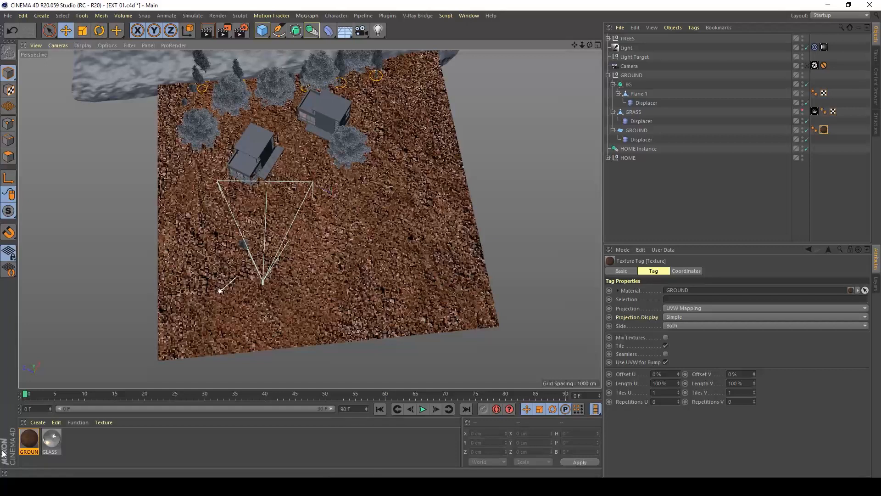
# - Set the GROUND plane's texture tag to 10 tiles in both U and V
pyautogui.doubleClick(824, 129)
pyautogui.click(824, 129)
pyautogui.doubleClick(665, 392)
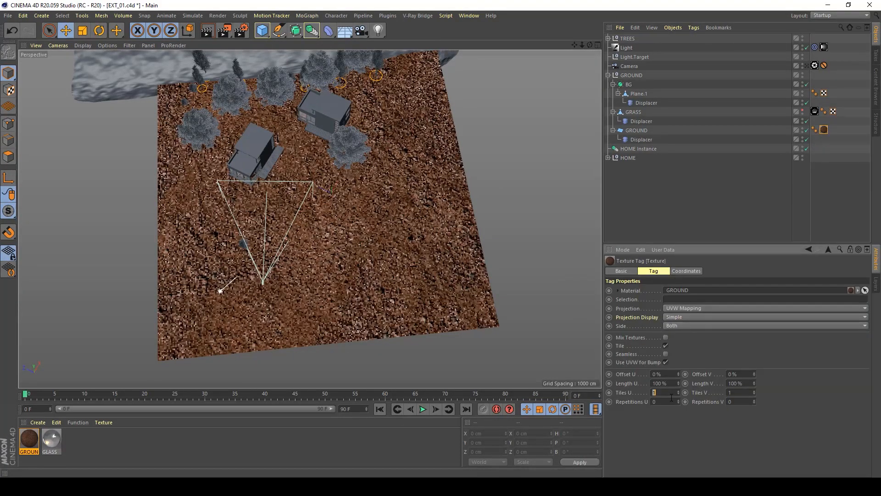
pyautogui.write('10')
pyautogui.press('Return')
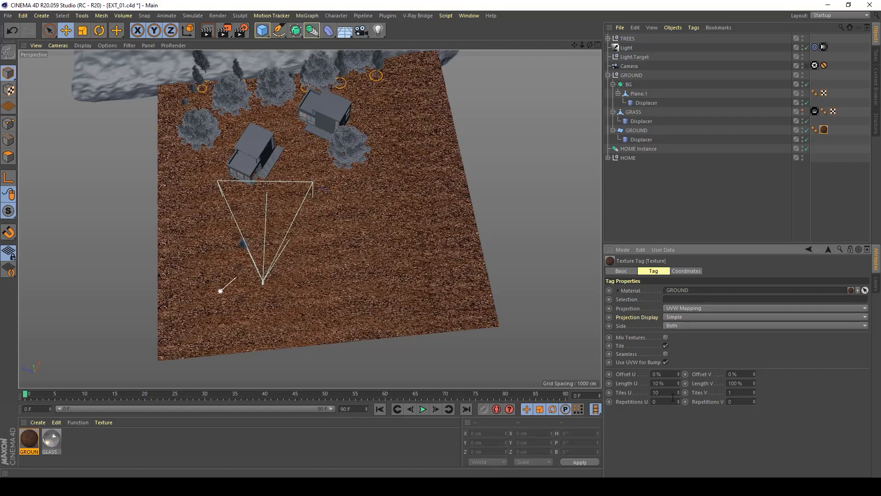
pyautogui.click(744, 392)
pyautogui.write('10')
pyautogui.press('Return')
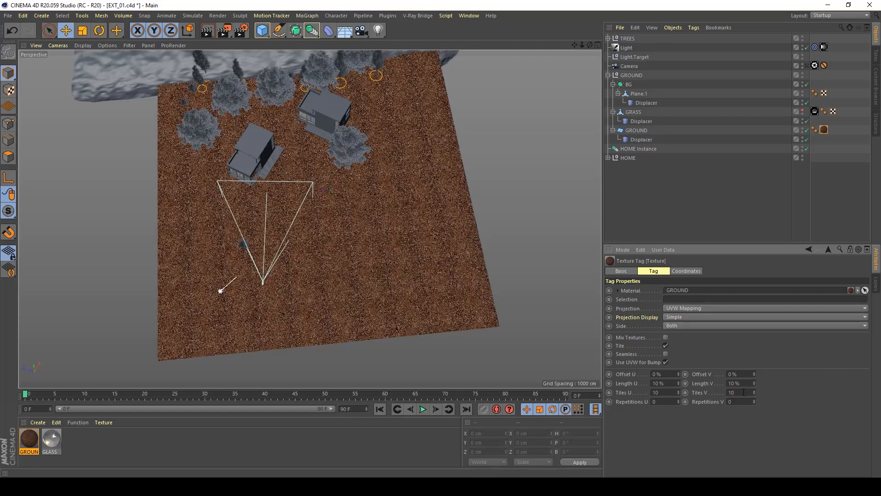
# - Set the GROUND plane's texture tag to 5 tiles in both U and V
pyautogui.doubleClick(669, 392)
pyautogui.write('5')
pyautogui.press('Return')
pyautogui.doubleClick(734, 392)
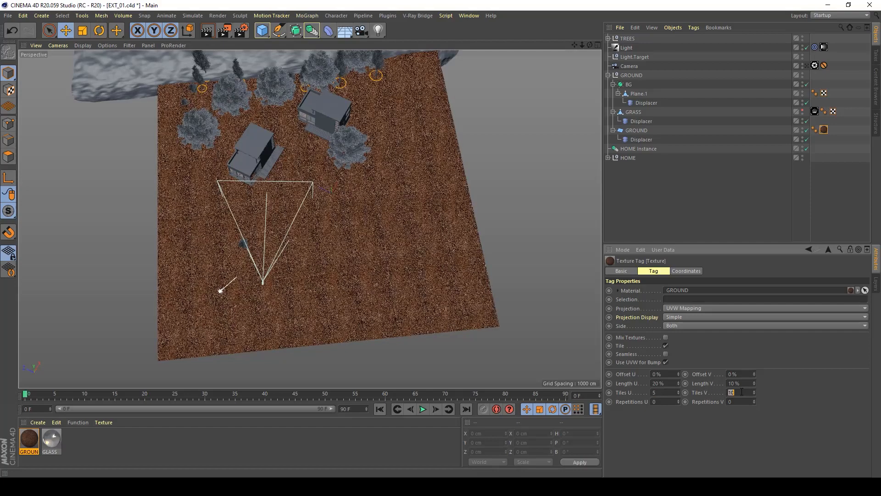
pyautogui.write('5')
pyautogui.press('Return')
# - Look through the scene camera and change the viewport's shading mode
pyautogui.keyDown('alt'); pyautogui.moveTo(289, 217); pyautogui.dragTo(321, 197); pyautogui.keyUp('alt')
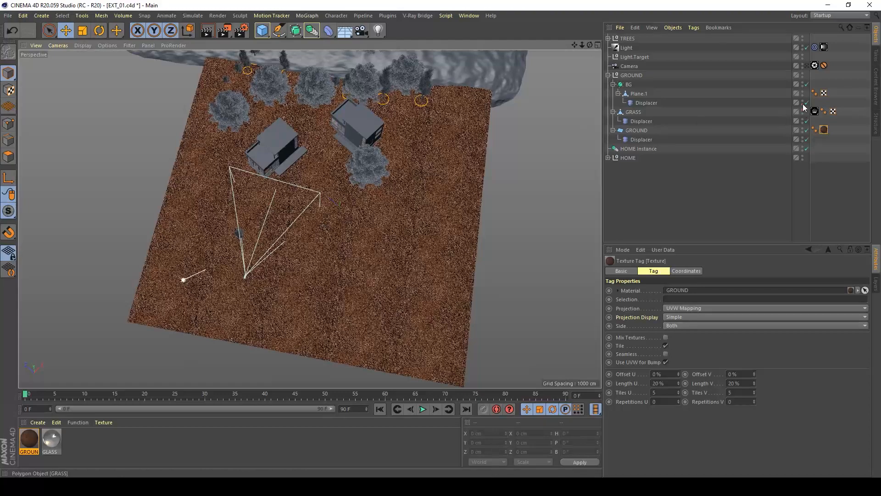
pyautogui.click(807, 65)
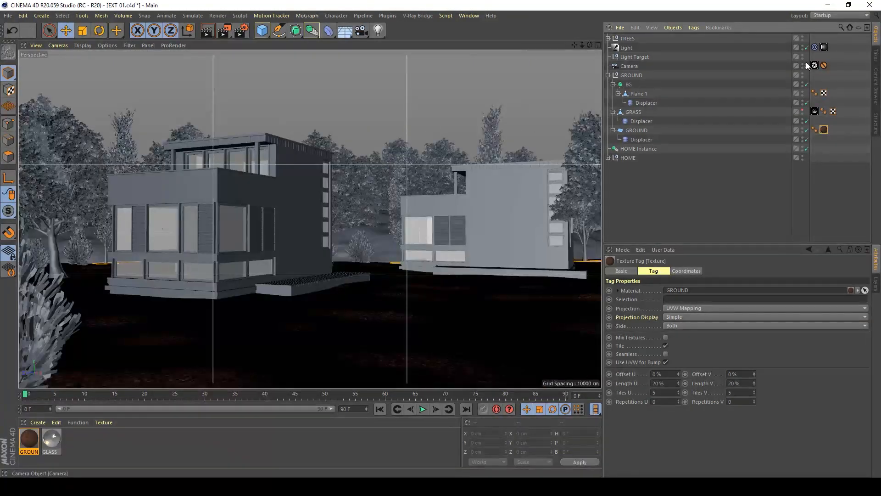
pyautogui.click(88, 46)
pyautogui.click(105, 60)
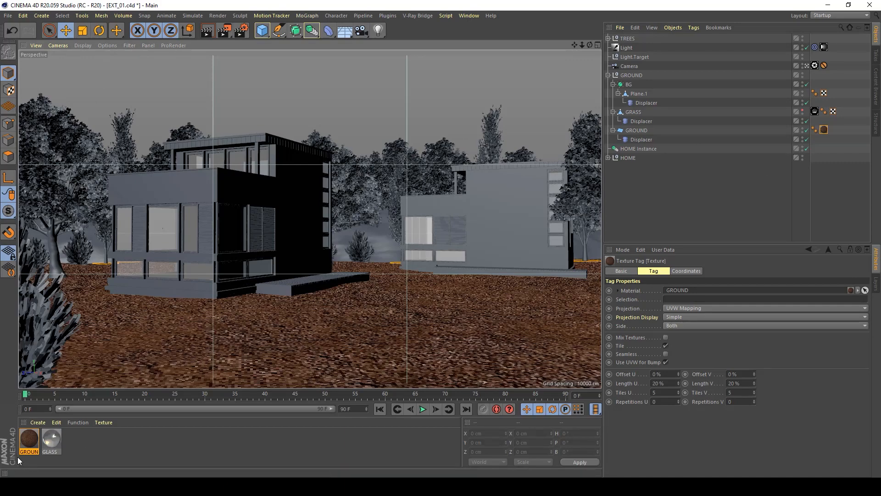
# - Set the GROUND material's map preview size to 2048 x 2048 (16 MB)
pyautogui.doubleClick(29, 440)
pyautogui.moveTo(224, 60); pyautogui.dragTo(575, 38)
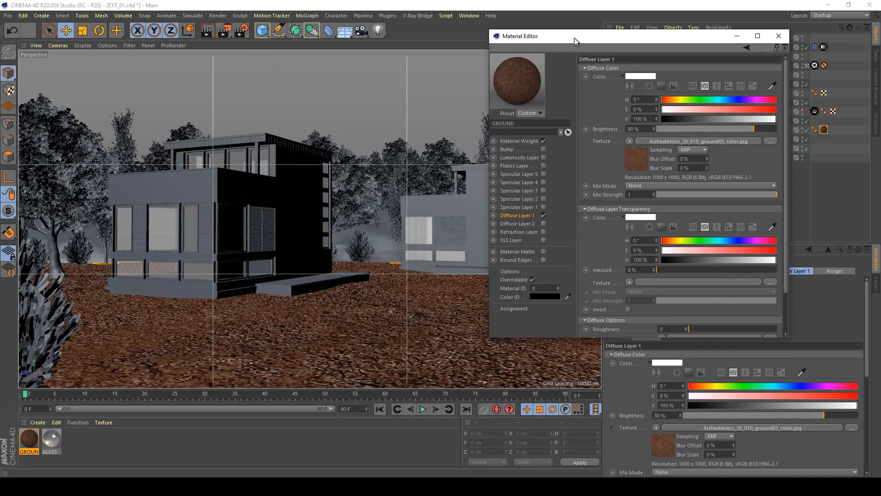
pyautogui.click(511, 272)
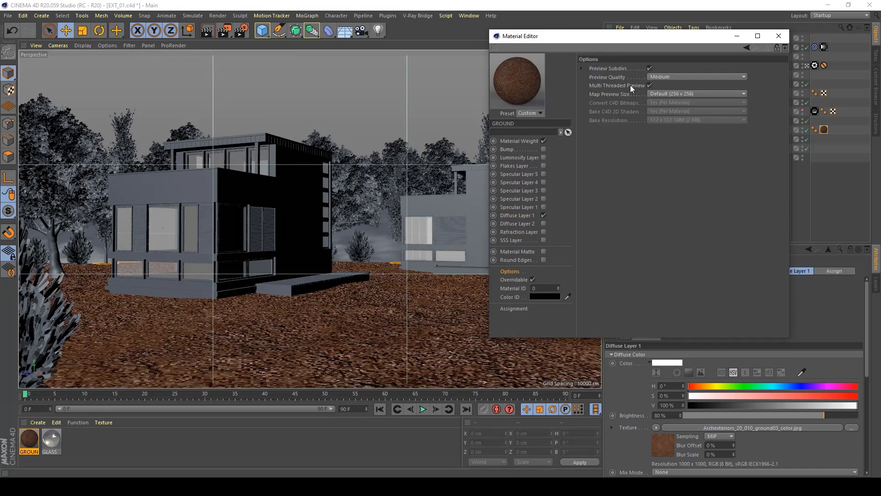
pyautogui.click(658, 93)
pyautogui.click(662, 156)
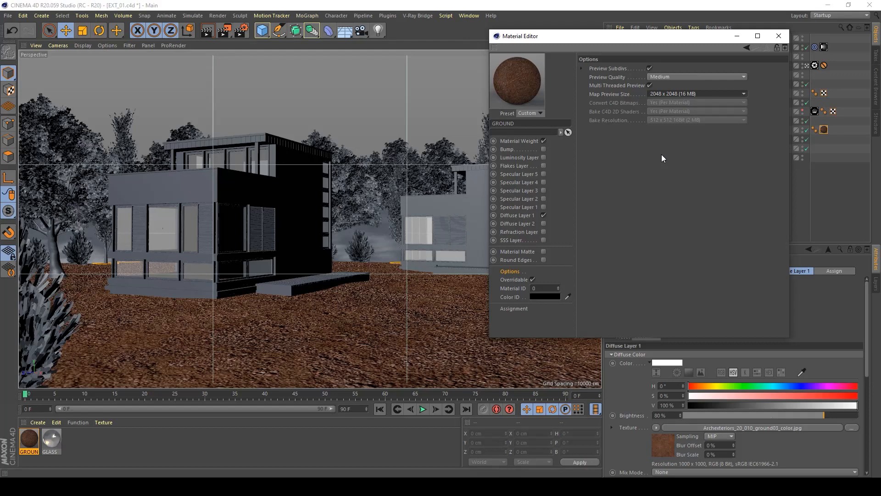
# - Return the GROUND material's map preview size to Default (256 x 256) and close its editor
pyautogui.click(687, 94)
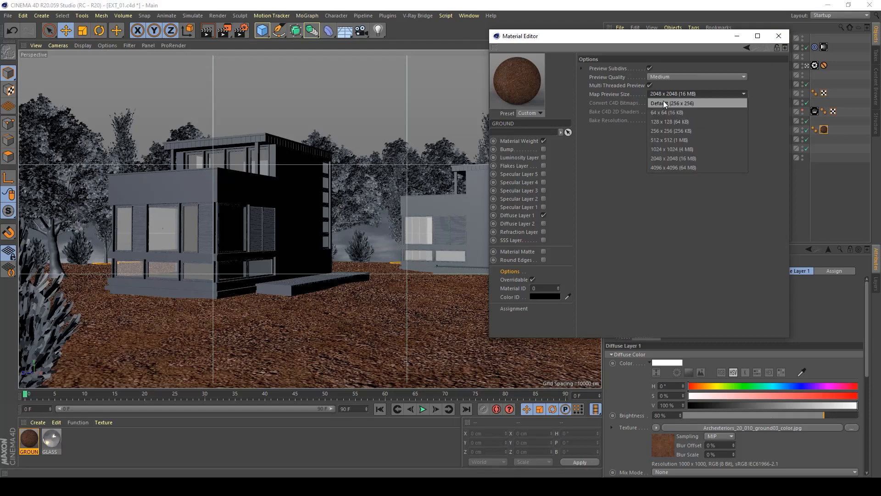
pyautogui.click(663, 101)
pyautogui.click(779, 35)
# - Set the GROUND plane's texture tag to 8 tiles in both U and V and save the scene
pyautogui.click(823, 131)
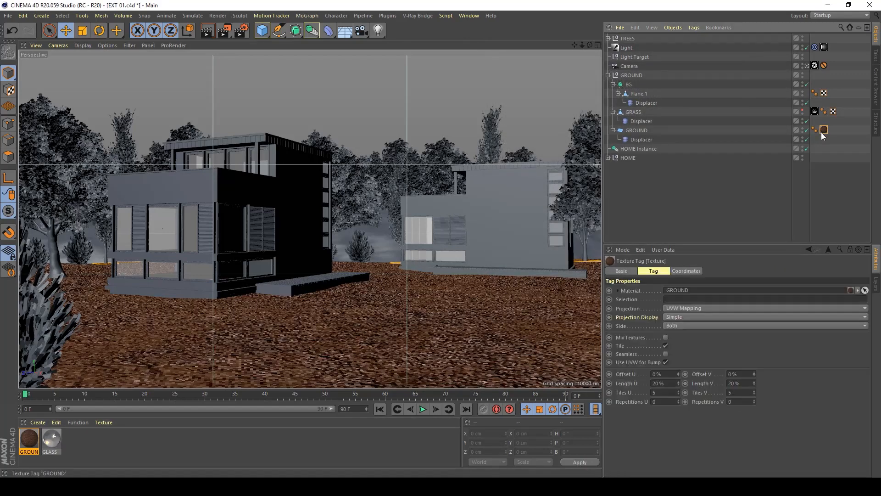
pyautogui.click(663, 393)
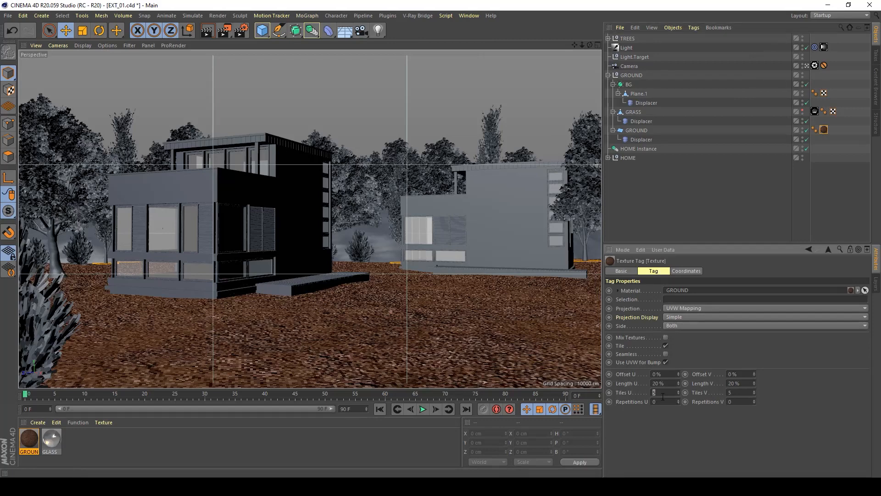
pyautogui.write('8')
pyautogui.press('Return')
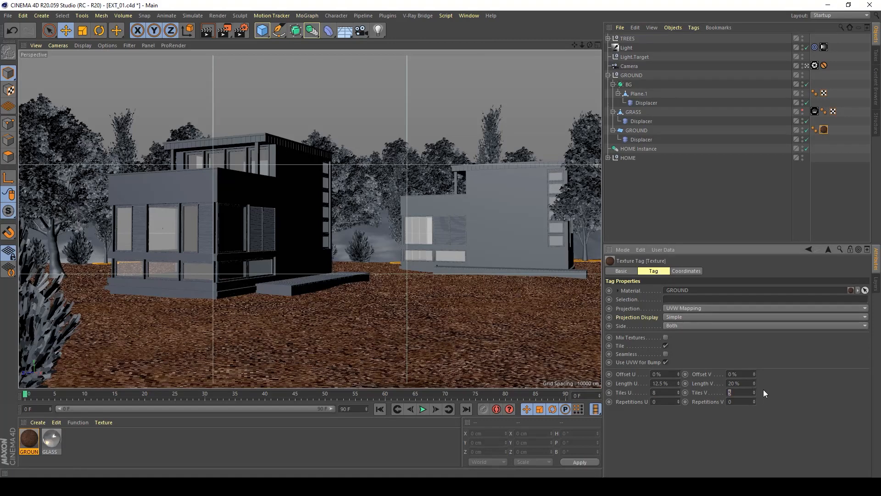
pyautogui.write('8')
pyautogui.press('Return')
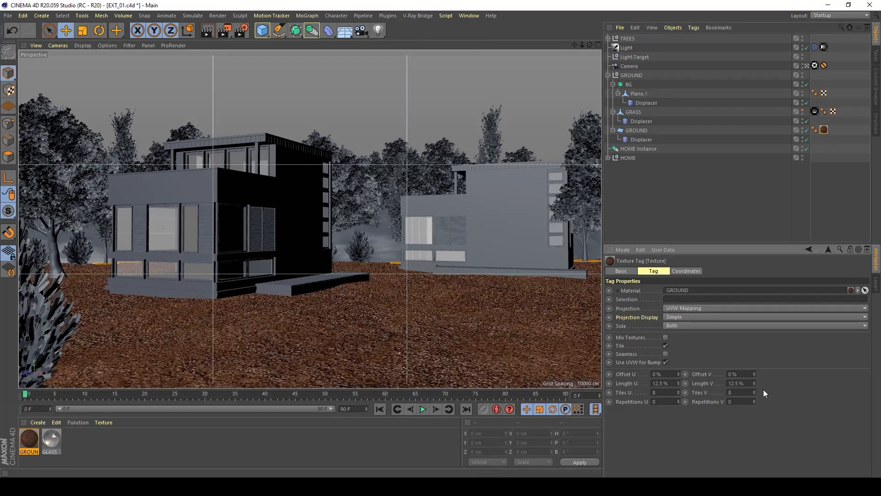
pyautogui.click(750, 181)
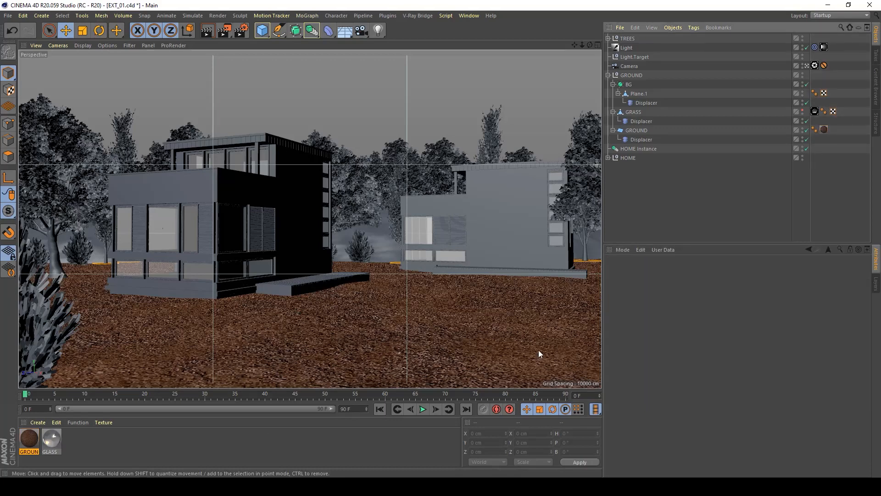
pyautogui.hotkey('ctrl', 's')
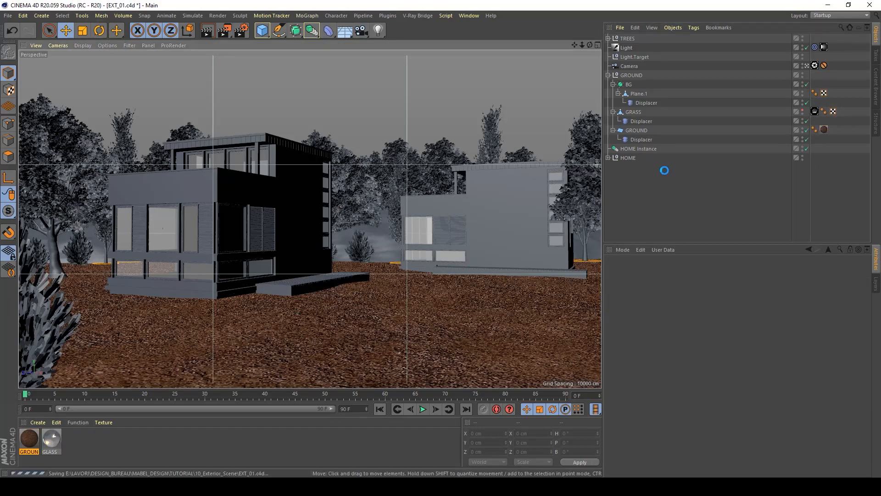
# - Look in the scene's tex folder for the grass image and create a V-Ray Advanced Material named GRASS
pyautogui.click(803, 109)
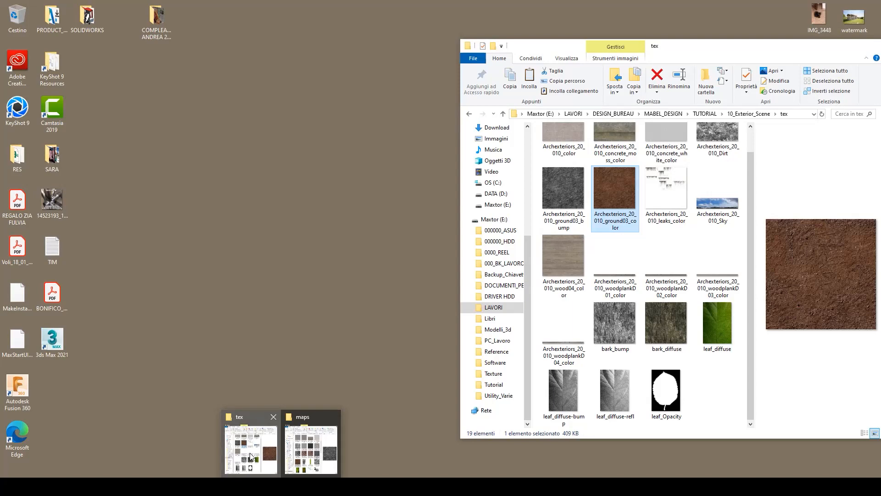
pyautogui.click(250, 456)
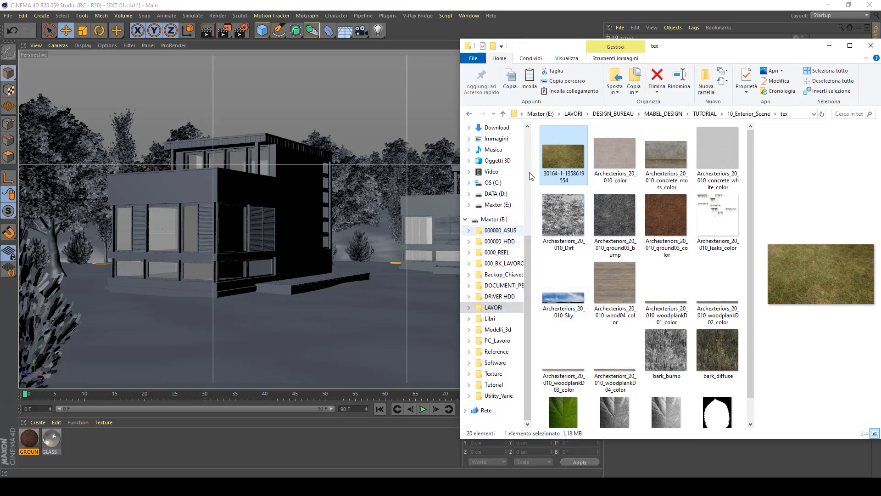
pyautogui.click(37, 421)
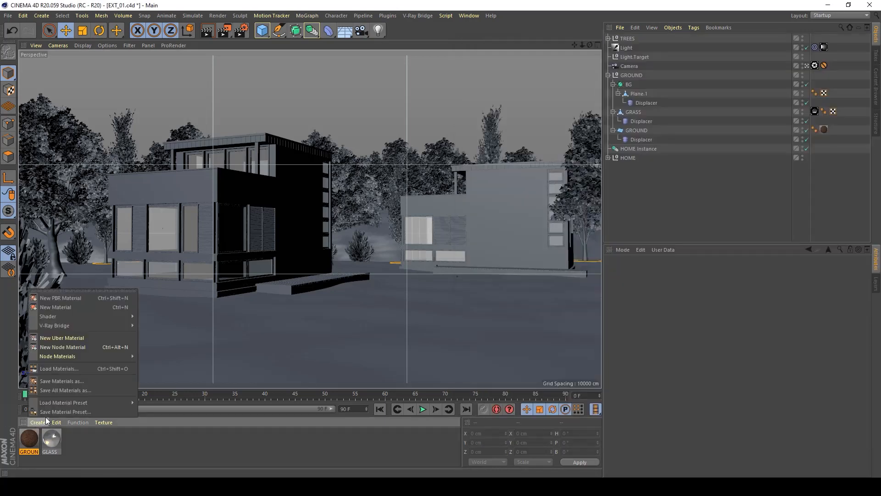
pyautogui.moveTo(75, 327)
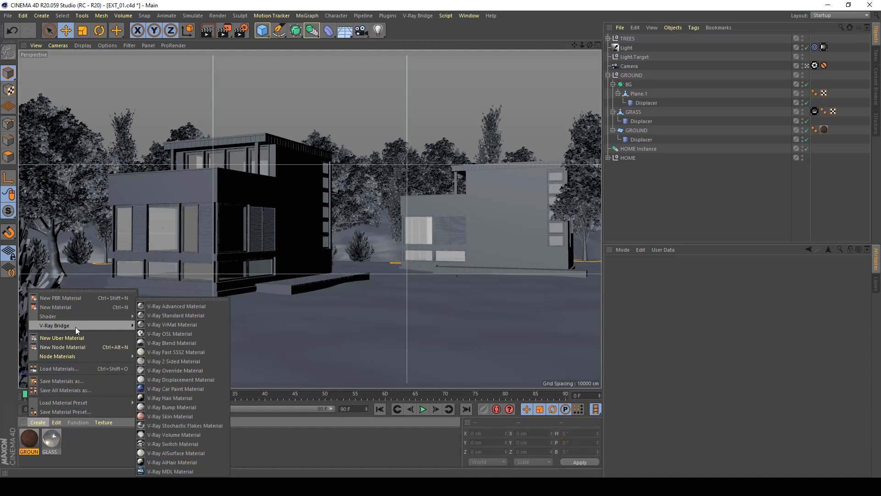
pyautogui.click(195, 305)
pyautogui.doubleClick(28, 437)
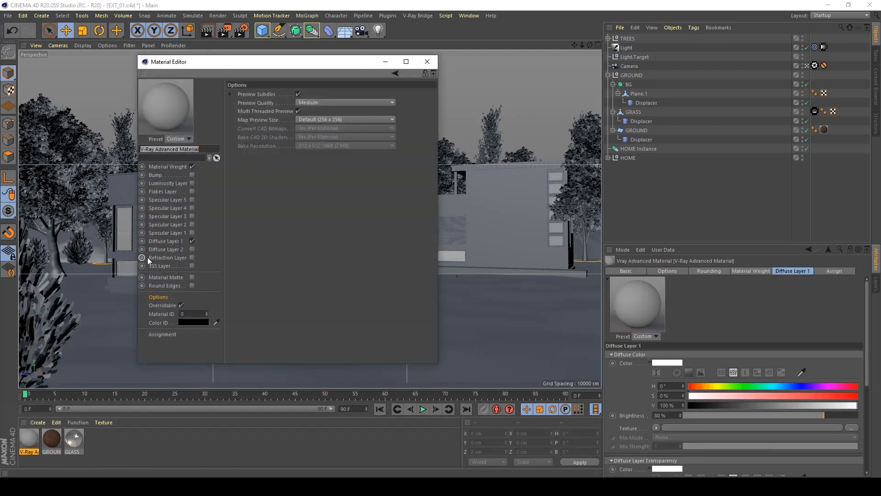
pyautogui.write('GRASS')
pyautogui.press('Return')
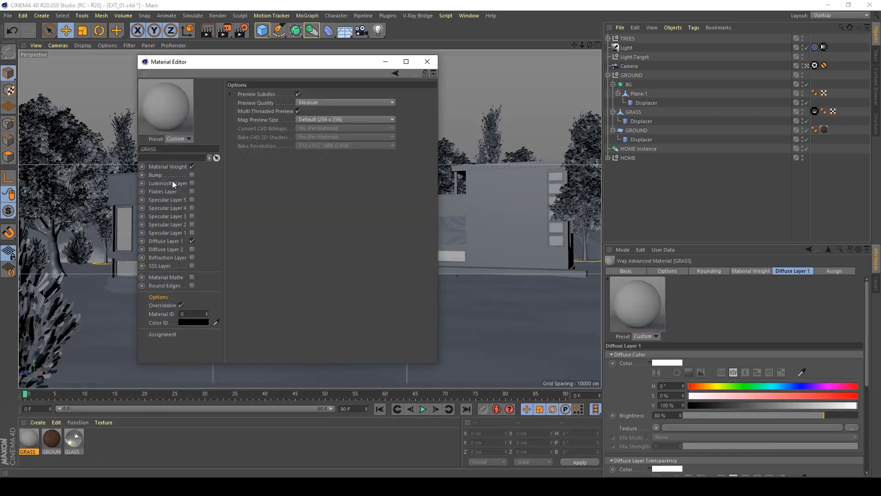
# - Load 30164-1-1358619554.jpg as the GRASS material's Diffuse Layer 1 color texture and apply the material to the GRASS object
pyautogui.click(166, 241)
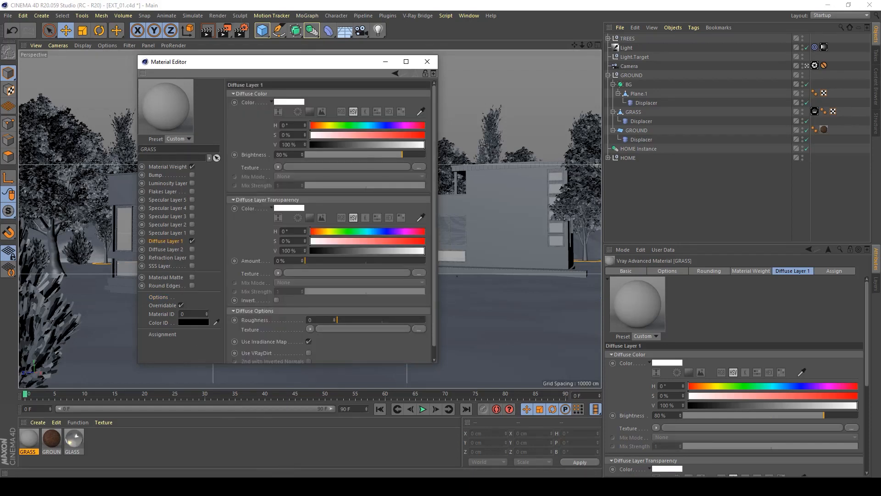
pyautogui.moveTo(280, 487)
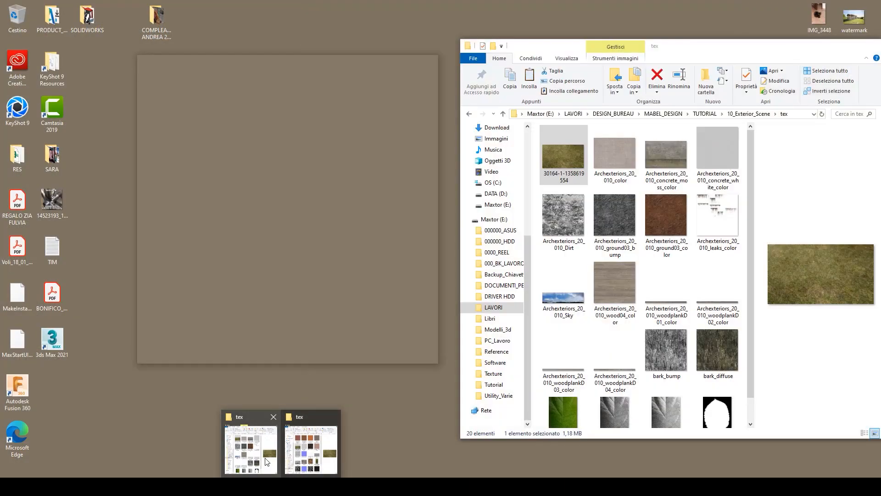
pyautogui.click(267, 461)
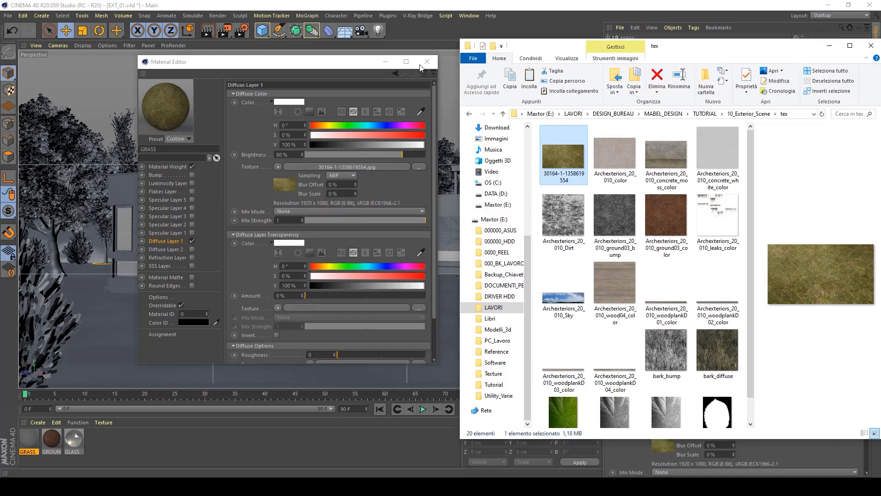
pyautogui.click(387, 66)
pyautogui.moveTo(29, 440); pyautogui.dragTo(637, 113)
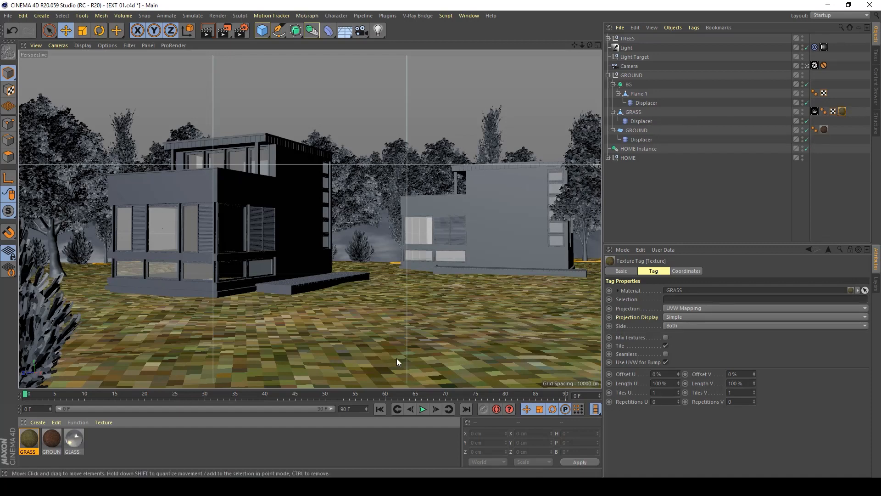
# - Set the GRASS object's texture tag to 5 tiles in both U and V
pyautogui.click(843, 107)
pyautogui.click(843, 110)
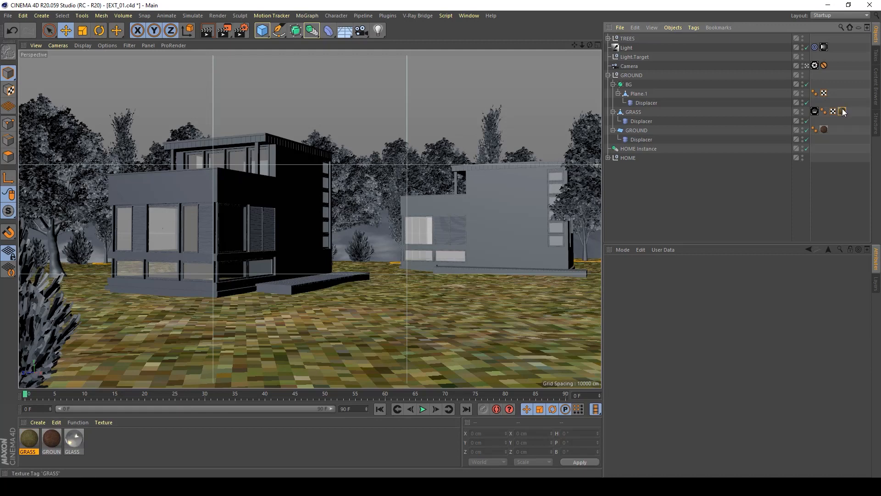
pyautogui.click(674, 392)
pyautogui.write('5')
pyautogui.press('Return')
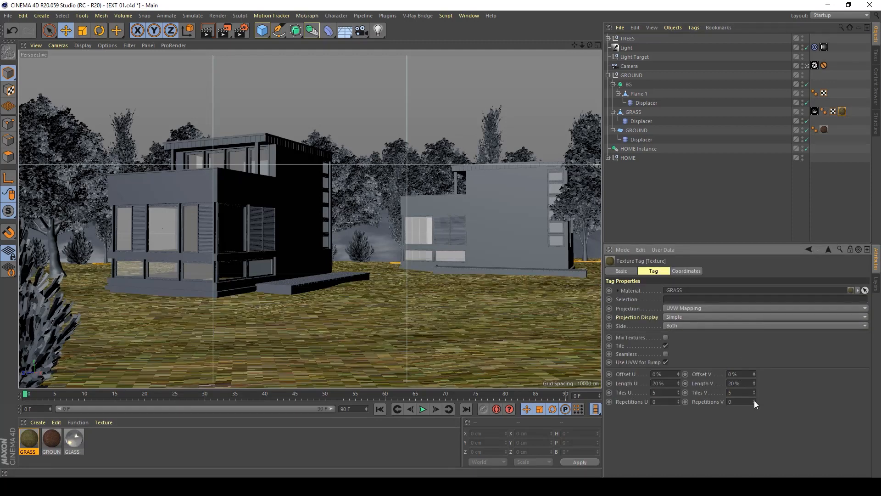
# - Try the Seamless option on the GRASS texture tag and turn it back off
pyautogui.click(666, 354)
pyautogui.click(665, 354)
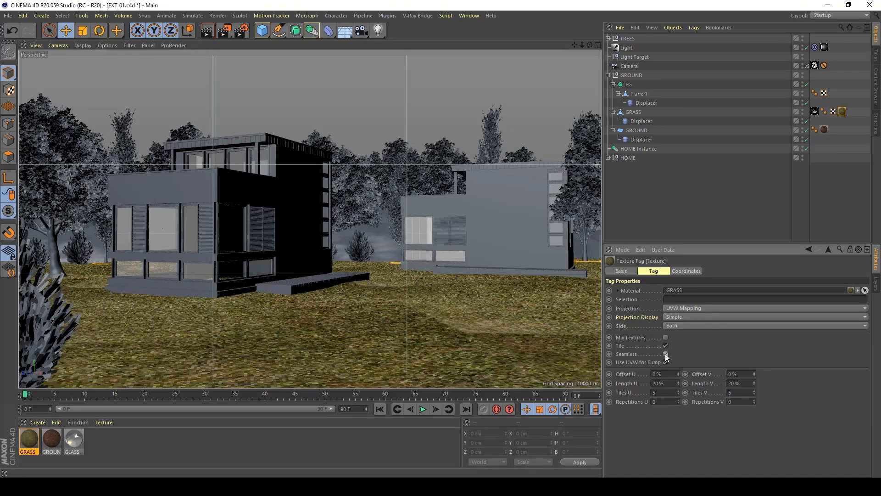
pyautogui.click(666, 354)
pyautogui.click(665, 354)
# - Set the GRASS texture tag's offset to -7 % in U and 8 % in V, and show the V-Ray Fur tag's properties
pyautogui.moveTo(678, 374); pyautogui.dragTo(674, 376)
pyautogui.moveTo(754, 373); pyautogui.dragTo(754, 368)
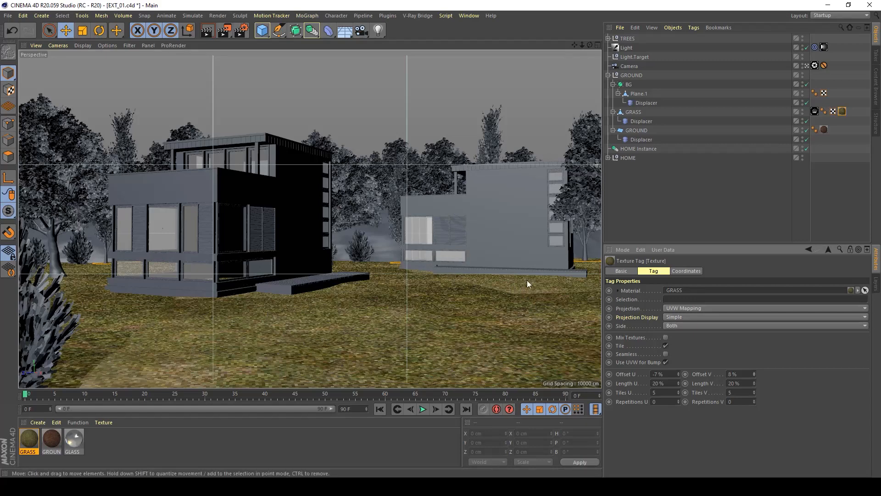
pyautogui.click(815, 112)
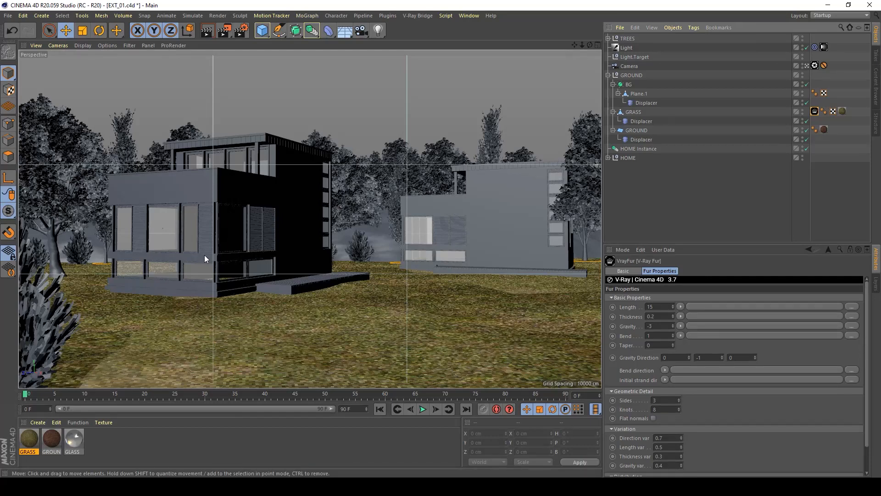
pyautogui.click(228, 31)
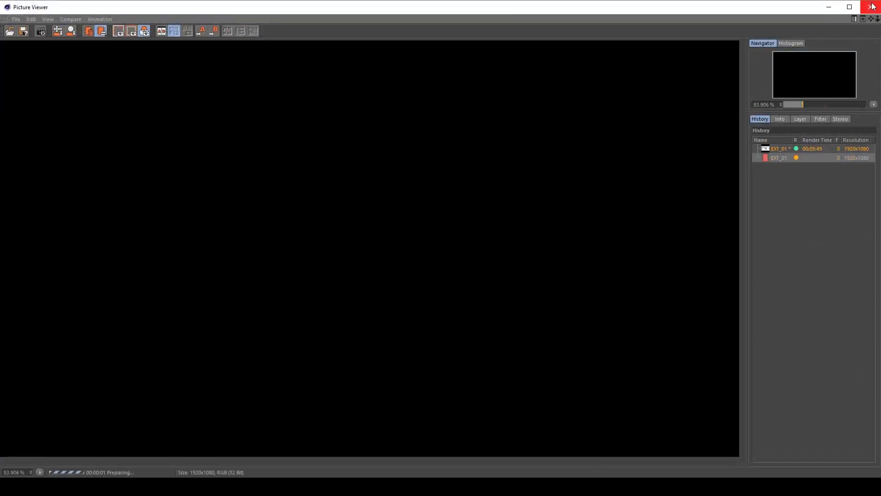
pyautogui.click(872, 6)
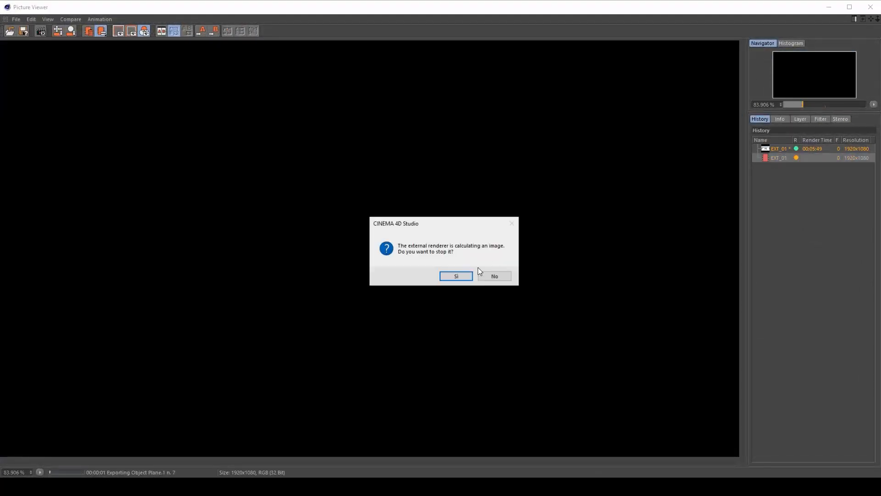
pyautogui.click(455, 274)
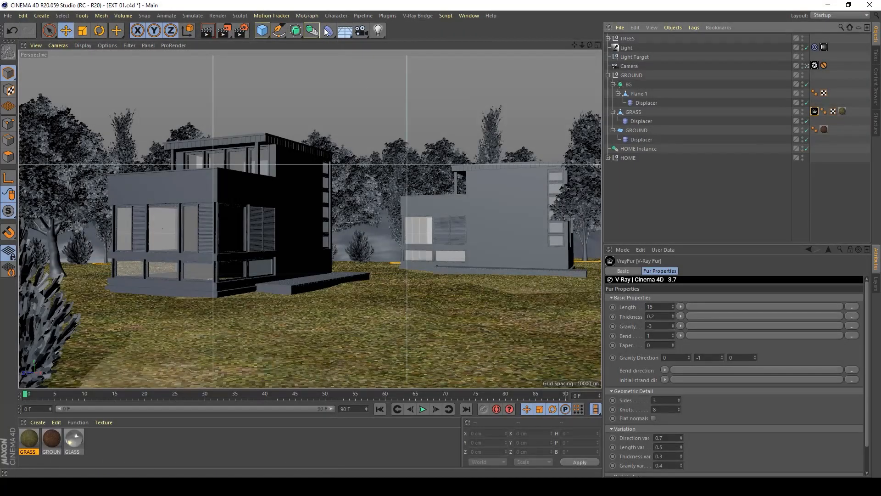
# - Lock the aspect ratio of the render output and set its width to 1280 pixels
pyautogui.hotkey('ctrl', 'b')
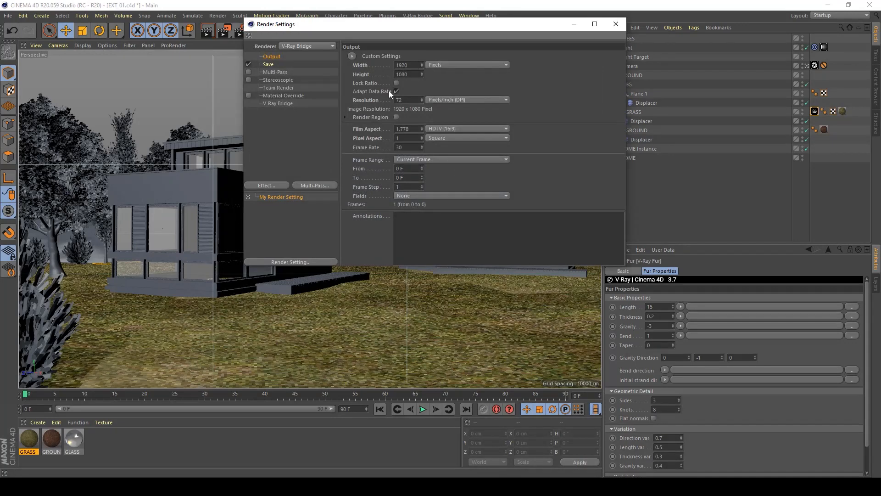
pyautogui.click(396, 83)
pyautogui.doubleClick(415, 65)
pyautogui.write('1270')
pyautogui.press('Return')
pyautogui.doubleClick(415, 64)
pyautogui.write('1280')
pyautogui.press('Return')
# - Save the scene, render it to the Picture Viewer and select the stopped 1920x1080 render in the history
pyautogui.hotkey('ctrl', 's')
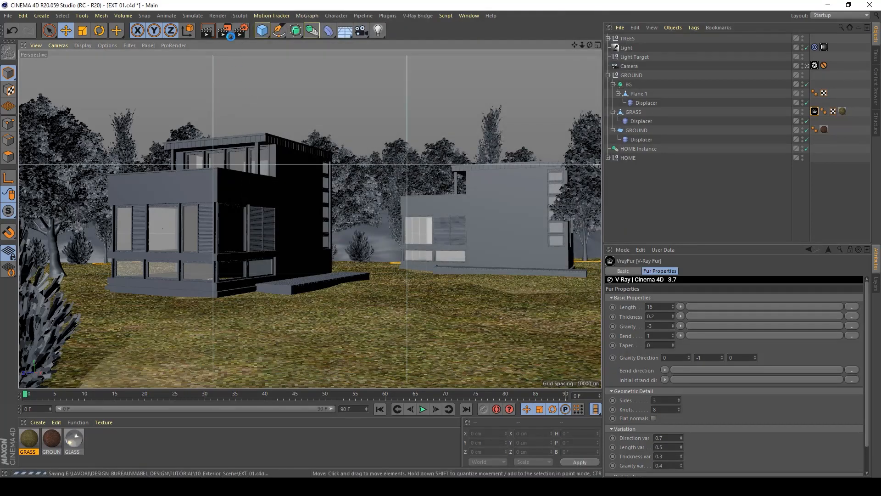
pyautogui.click(226, 31)
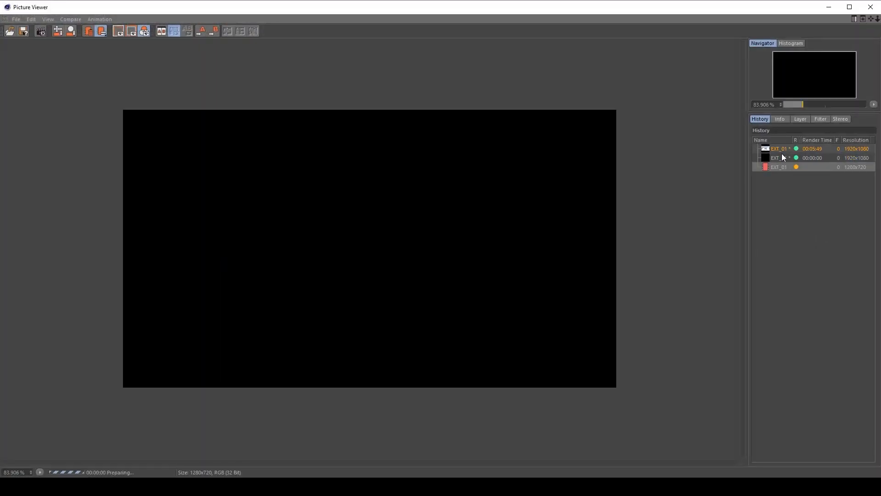
pyautogui.click(782, 158)
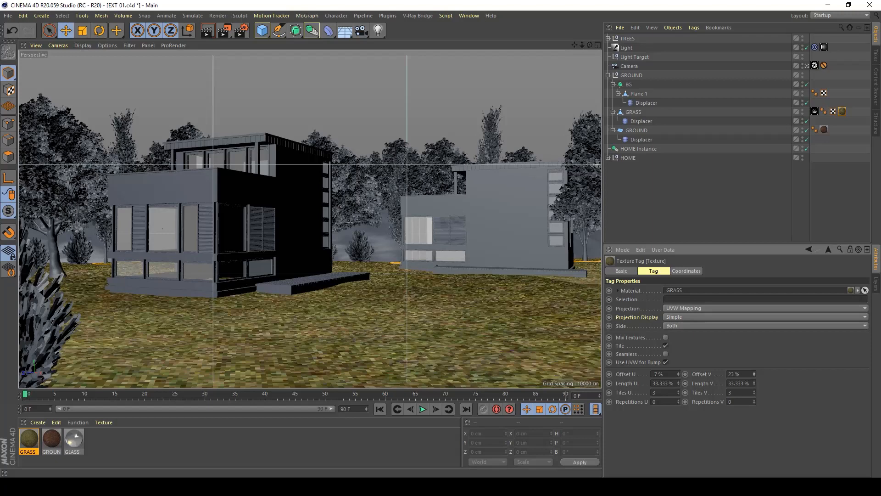
# - Set the GRASS texture tag's Offset V to 29 % and save the scene
pyautogui.moveTo(754, 373); pyautogui.dragTo(754, 371)
pyautogui.click(754, 376)
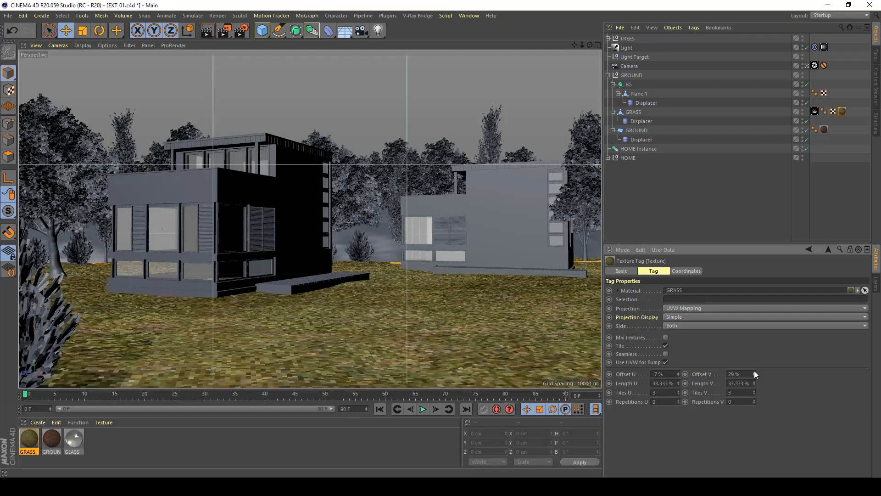
pyautogui.click(723, 208)
pyautogui.hotkey('ctrl', 's')
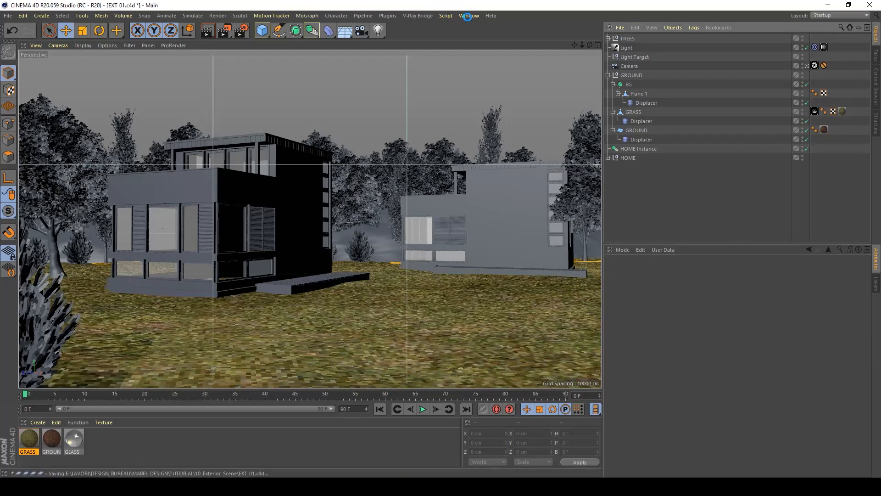
# - Inspect the rendered grass in the Picture Viewer and close the viewer
pyautogui.click(468, 16)
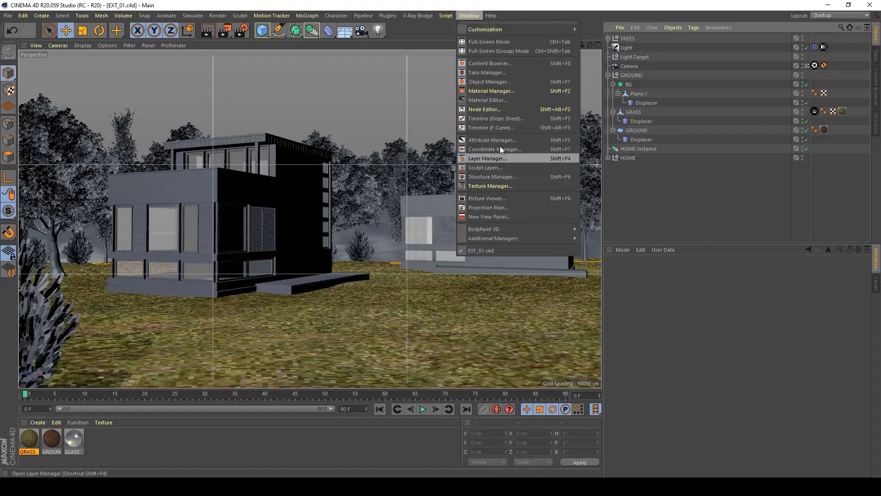
pyautogui.click(491, 199)
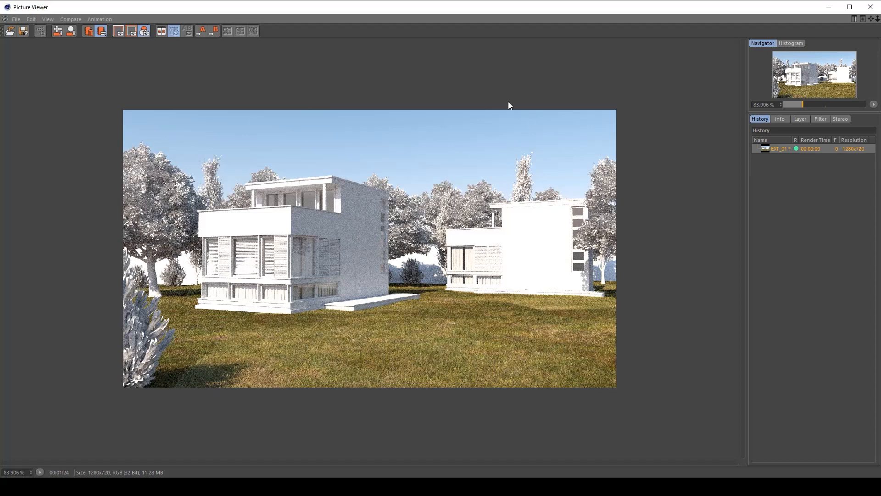
pyautogui.click(877, 9)
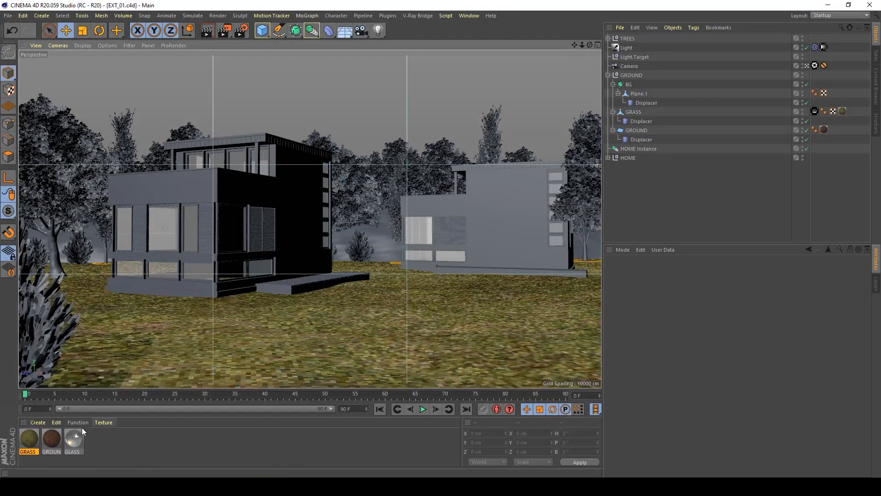
# - Try the GROUND material on Plane.1 in the BG group and undo the assignment
pyautogui.moveTo(97, 242); pyautogui.dragTo(97, 242)
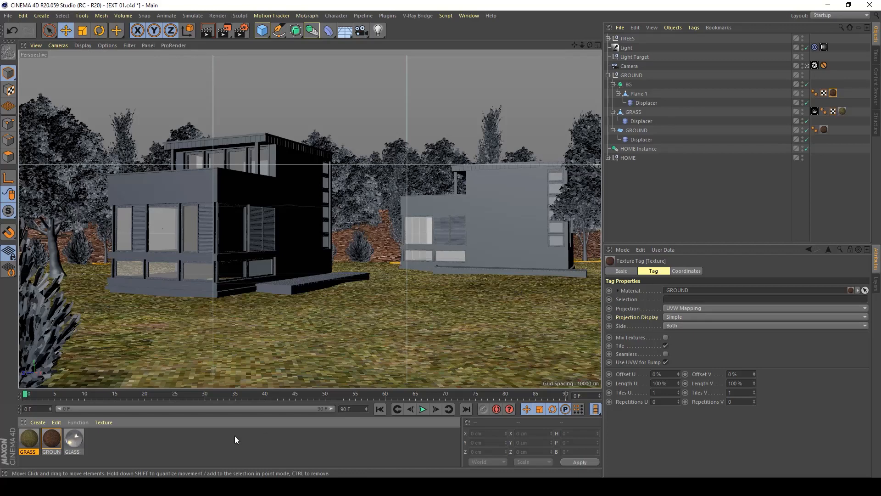
pyautogui.hotkey('ctrl', 'z')
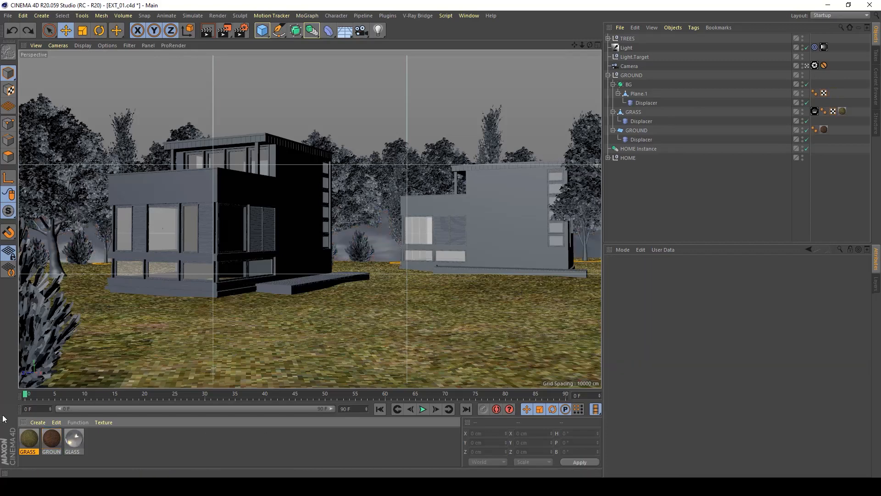
# - Create a V-Ray Blend Material with GROUND as the base material and GRASS as an enabled coat material
pyautogui.click(41, 421)
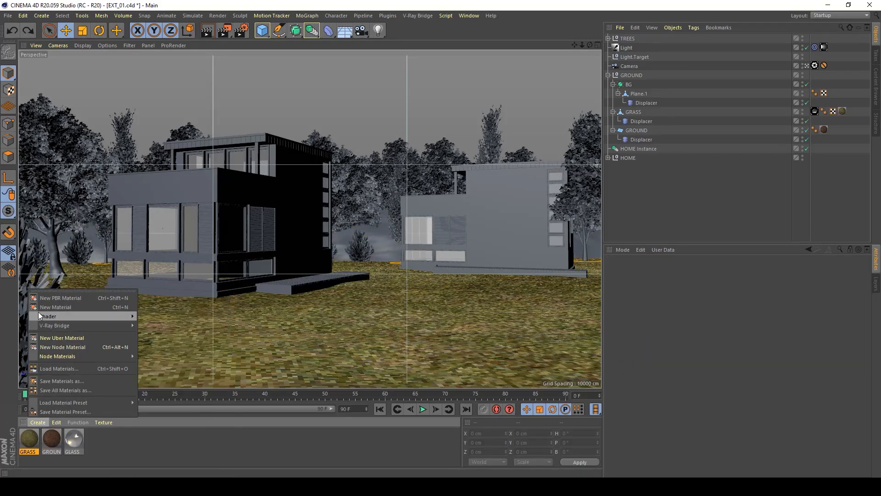
pyautogui.moveTo(129, 315)
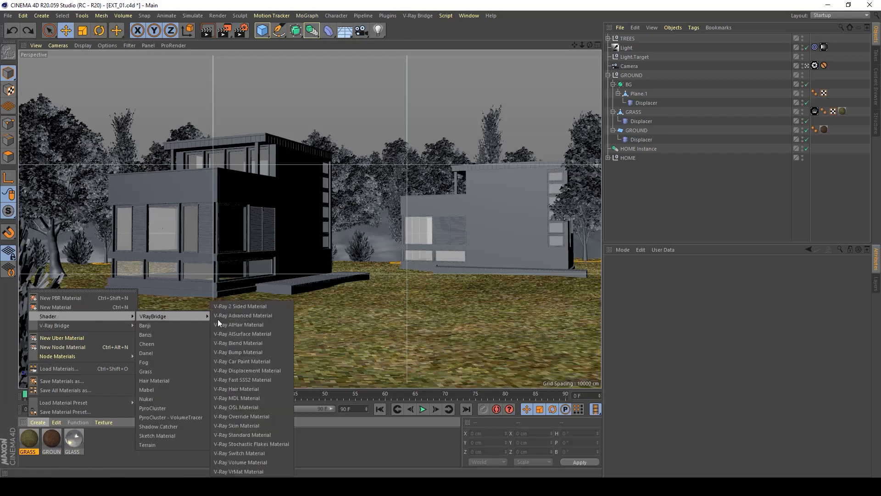
pyautogui.click(261, 344)
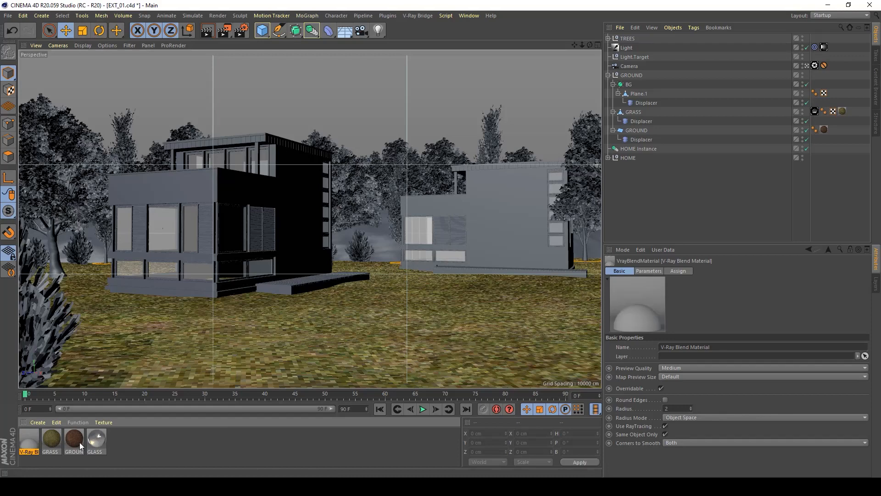
pyautogui.doubleClick(27, 437)
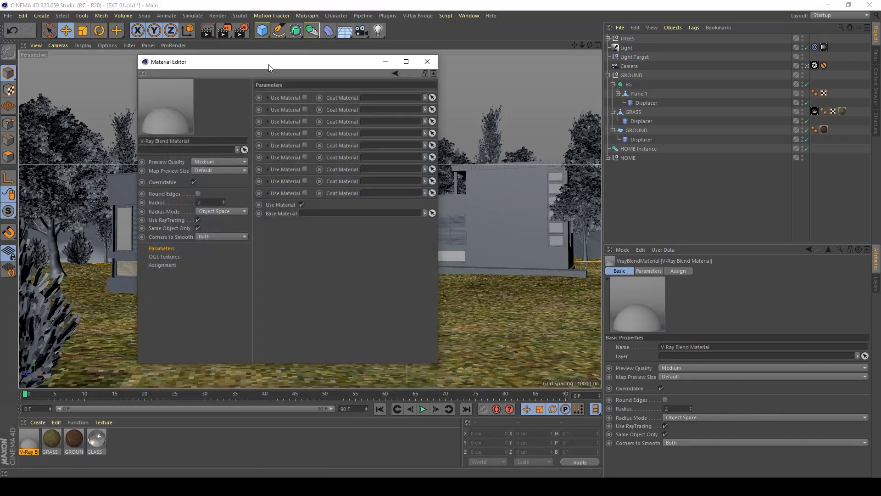
pyautogui.moveTo(267, 65); pyautogui.dragTo(438, 84)
pyautogui.moveTo(72, 447); pyautogui.dragTo(490, 231)
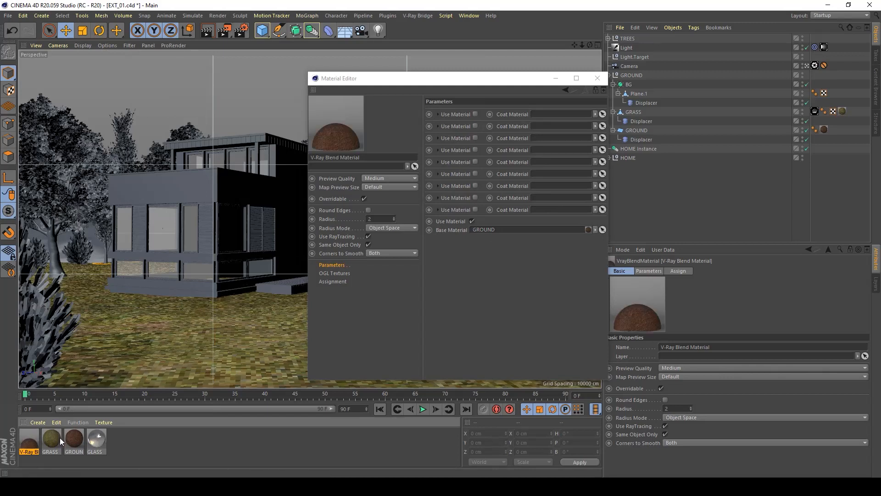
pyautogui.moveTo(56, 440); pyautogui.dragTo(549, 212)
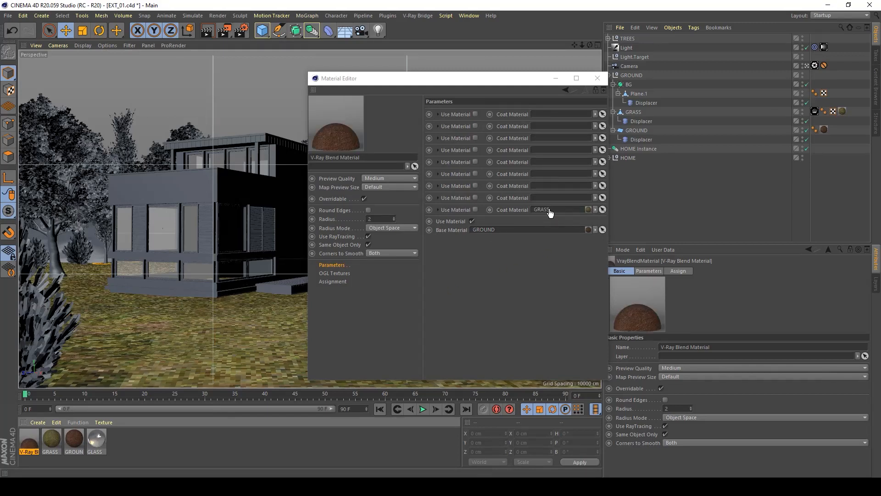
pyautogui.click(476, 210)
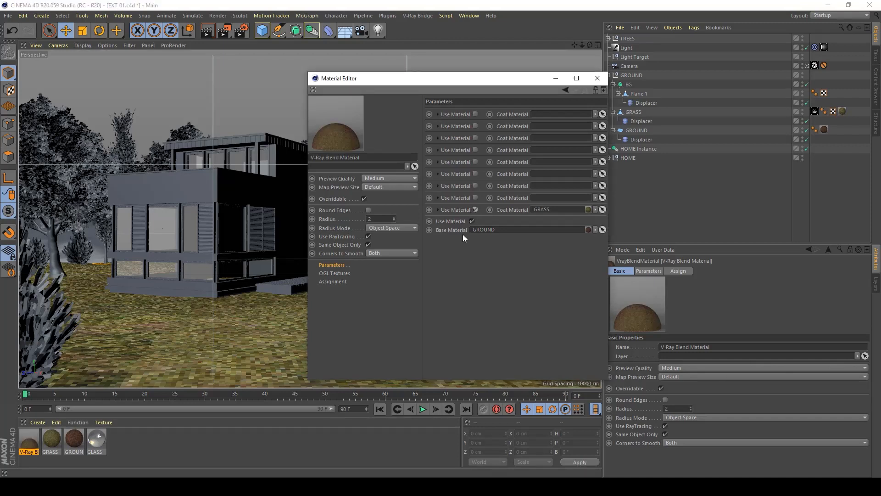
# - Add a Noise texture to the GRASS coat's blend amount, set its noise type to Fire and close the material editor
pyautogui.click(438, 209)
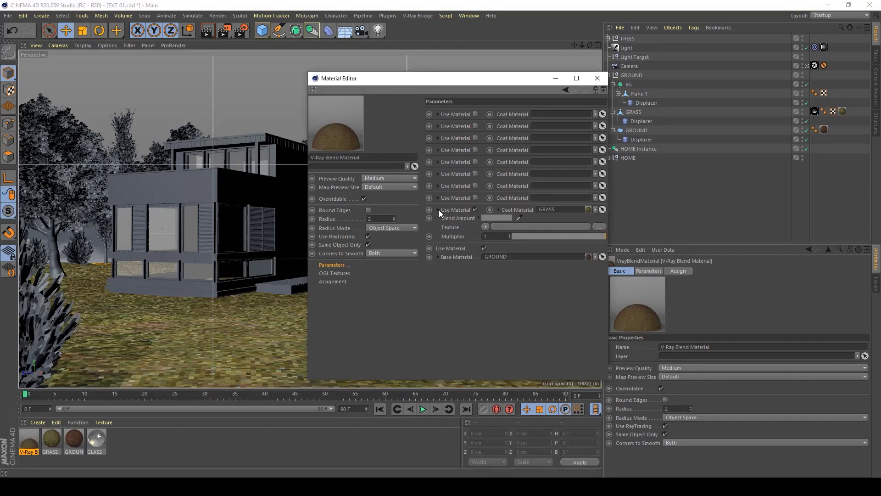
pyautogui.click(486, 227)
pyautogui.click(505, 343)
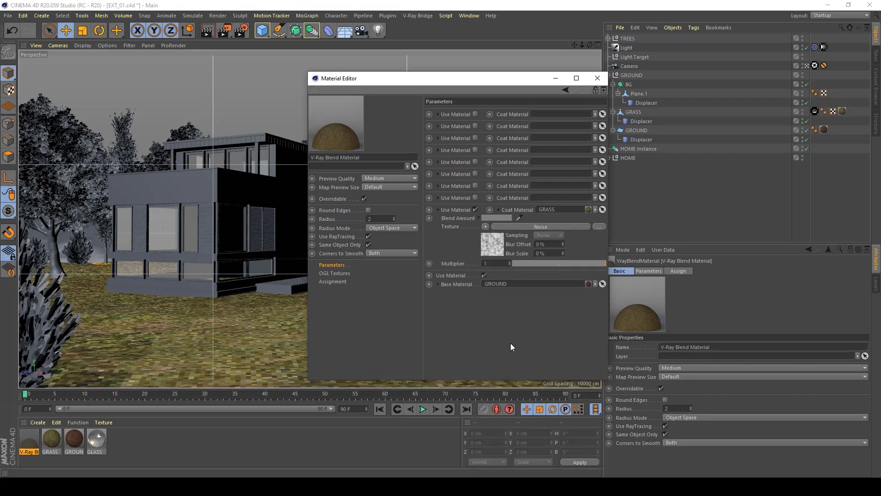
pyautogui.click(490, 247)
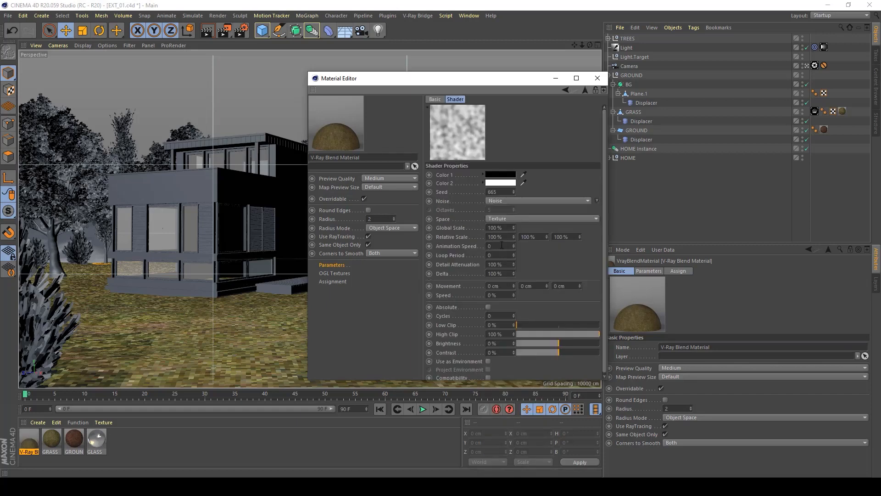
pyautogui.click(500, 203)
pyautogui.click(509, 266)
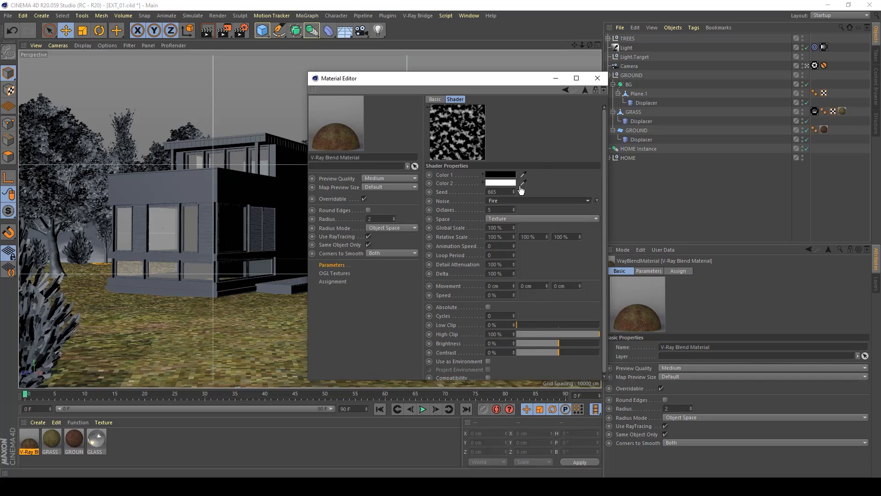
pyautogui.click(598, 79)
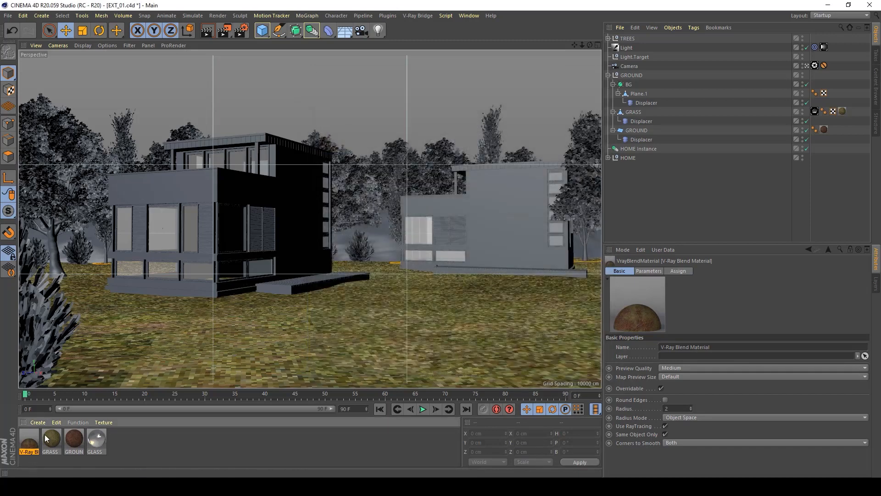
# - Apply the V-Ray Blend Material to Plane.1 and set its texture tag's Tiles U and Tiles V to 5
pyautogui.moveTo(373, 231); pyautogui.dragTo(374, 230)
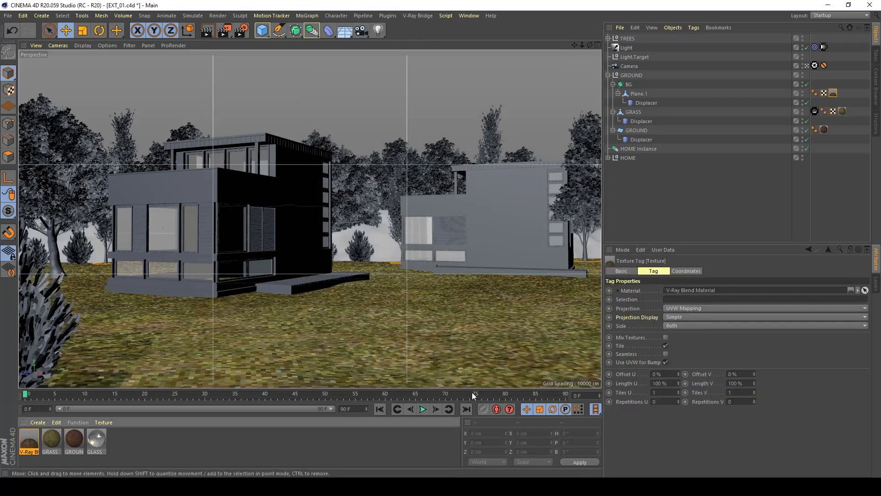
pyautogui.doubleClick(833, 96)
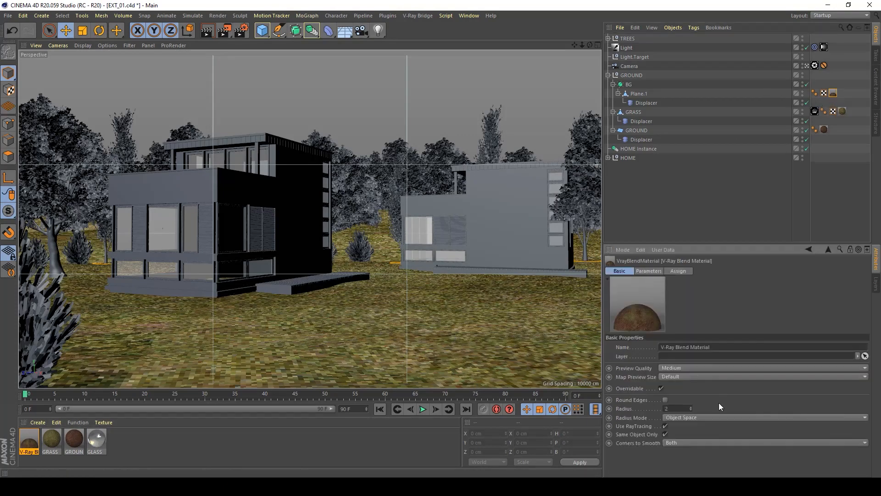
pyautogui.click(833, 93)
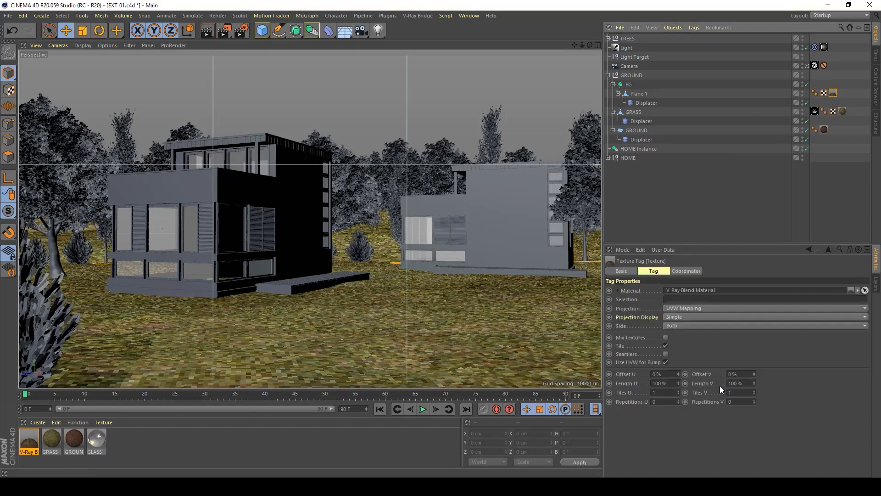
pyautogui.doubleClick(664, 395)
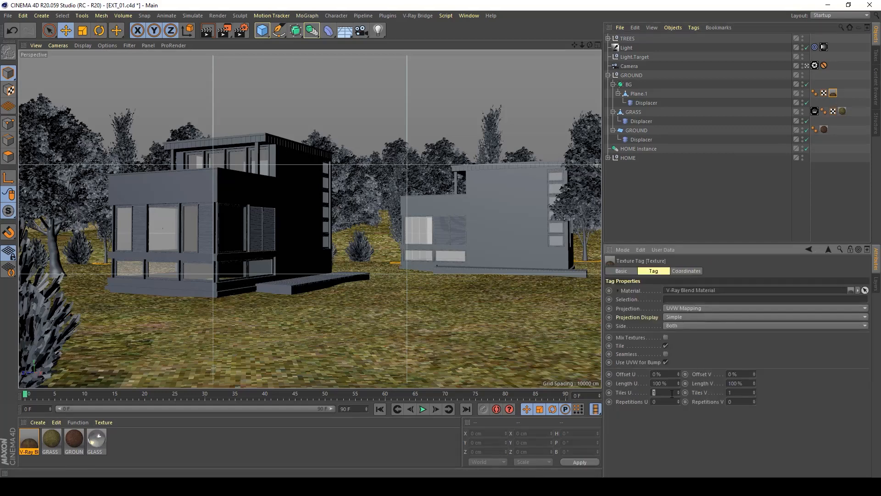
pyautogui.write('5')
pyautogui.press('Return')
pyautogui.doubleClick(751, 394)
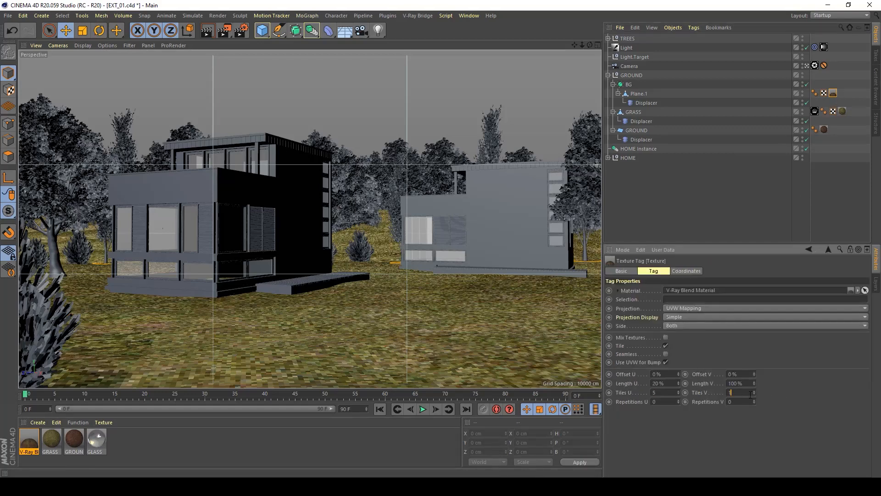
pyautogui.write('5')
pyautogui.press('Return')
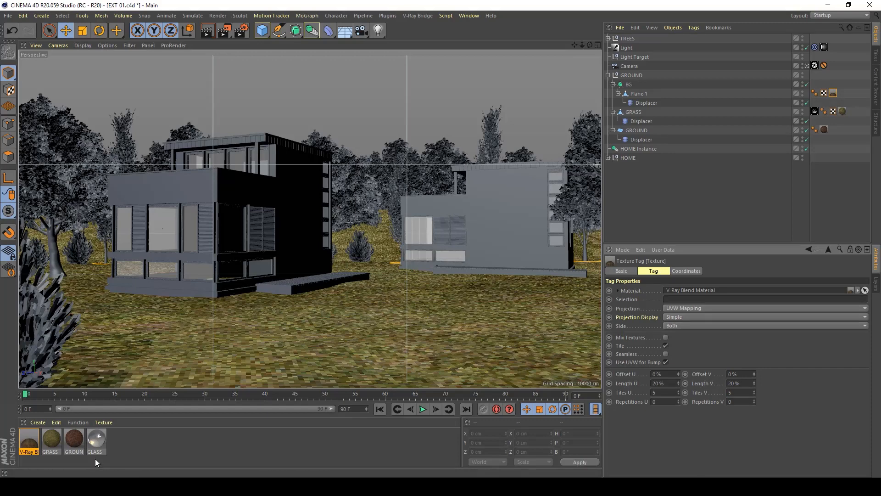
# - Test black and white as the GRASS coat's Blend Amount colour in the V-Ray Blend Material and leave it white
pyautogui.doubleClick(28, 438)
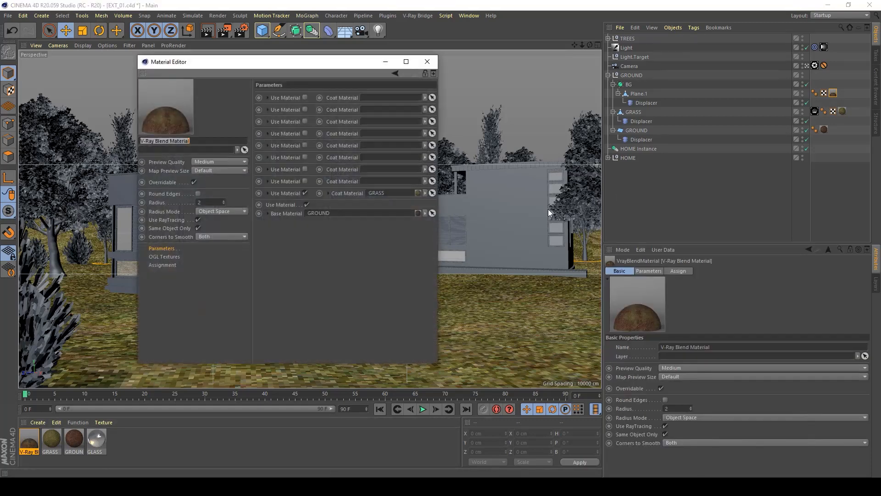
pyautogui.click(330, 193)
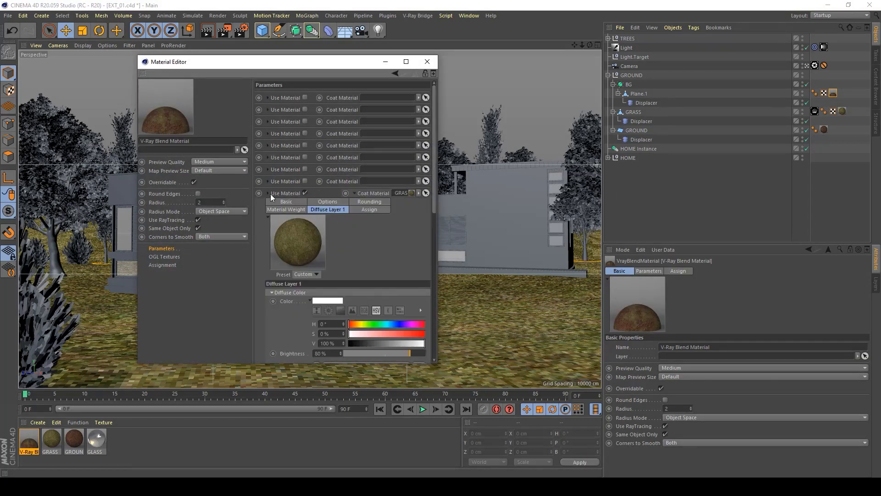
pyautogui.click(356, 192)
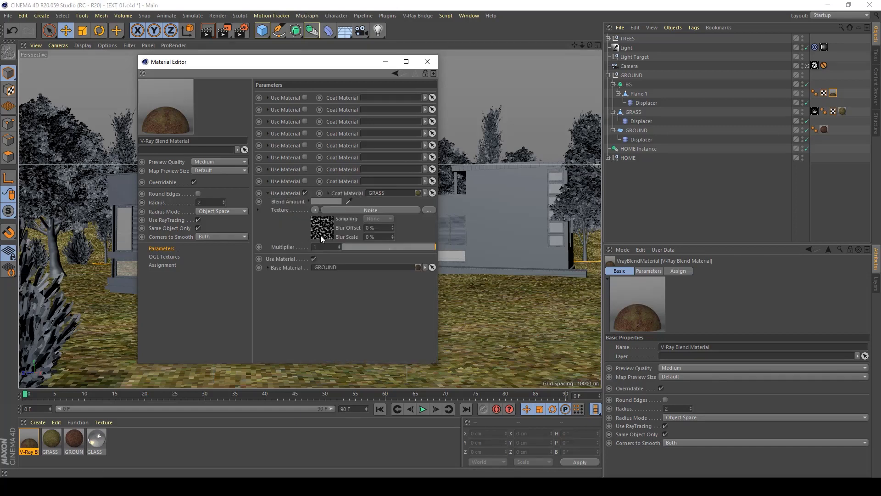
pyautogui.click(334, 203)
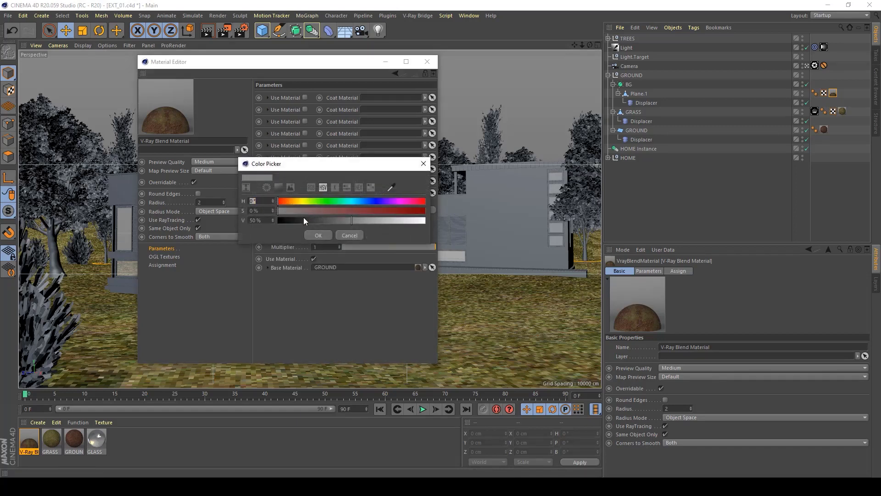
pyautogui.moveTo(303, 220); pyautogui.dragTo(278, 221)
pyautogui.click(314, 233)
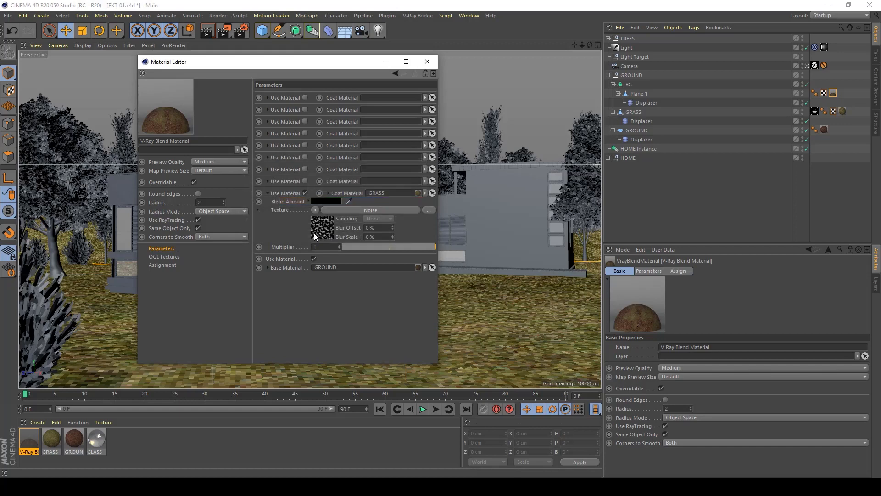
pyautogui.click(314, 201)
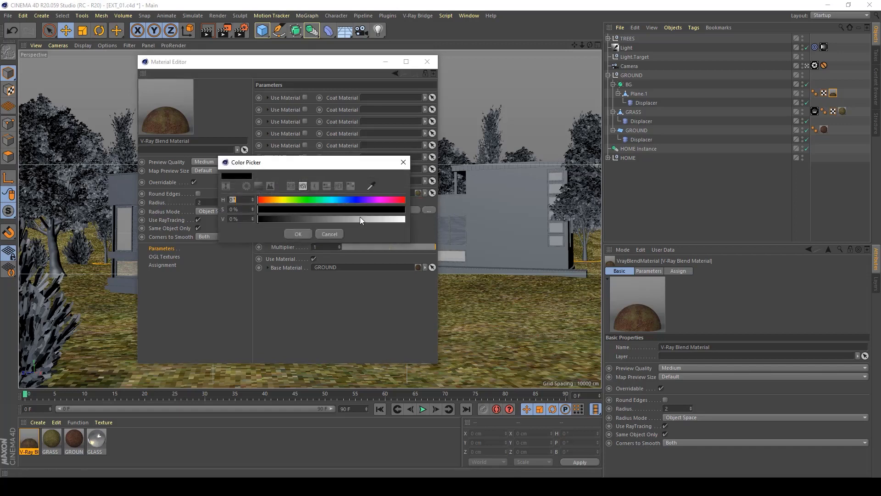
pyautogui.click(299, 238)
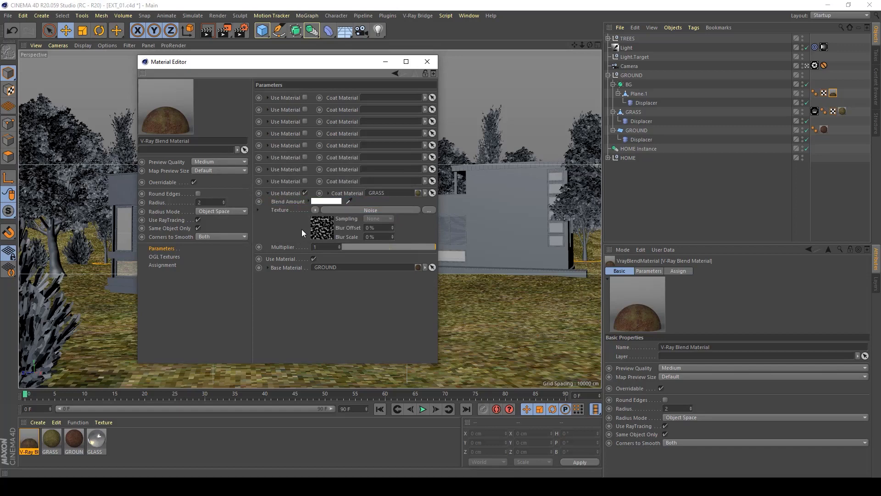
pyautogui.click(318, 201)
pyautogui.click(274, 236)
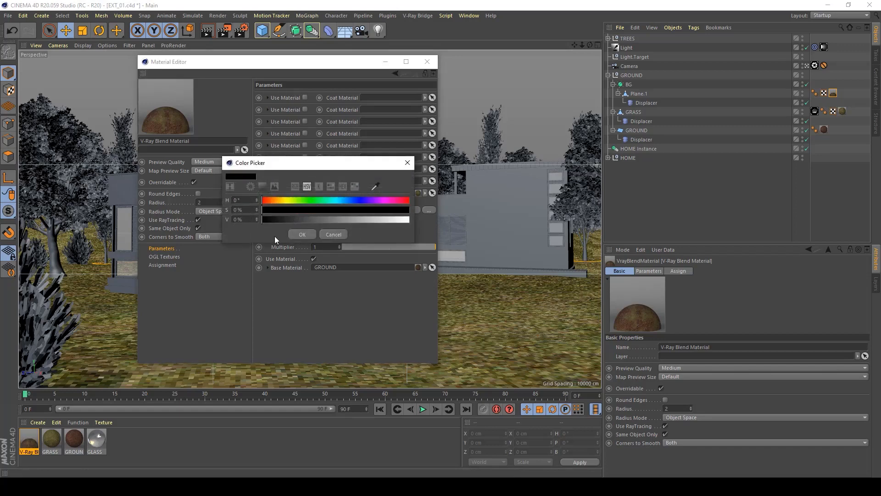
pyautogui.click(302, 233)
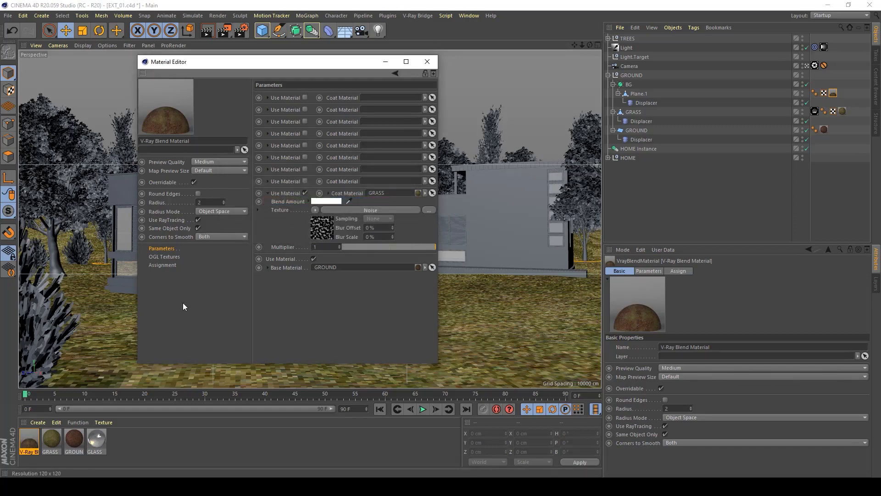
# - Set the Global Scale of the blend's Noise shader to 2000 % and close the material editor
pyautogui.click(319, 228)
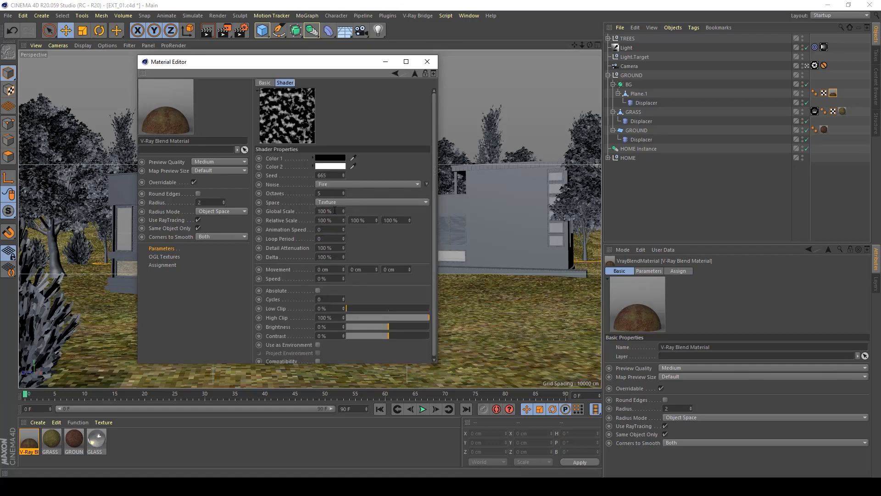
pyautogui.click(333, 210)
pyautogui.write('2000')
pyautogui.press('Return')
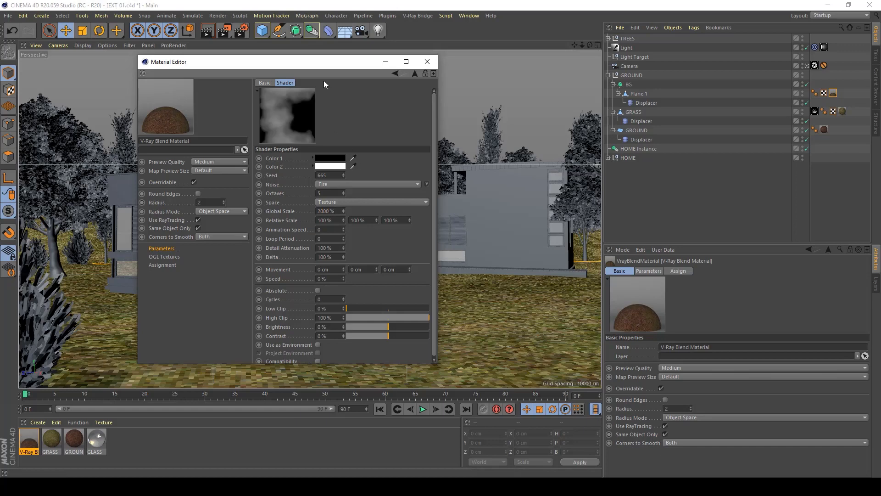
pyautogui.moveTo(324, 62); pyautogui.dragTo(663, 79)
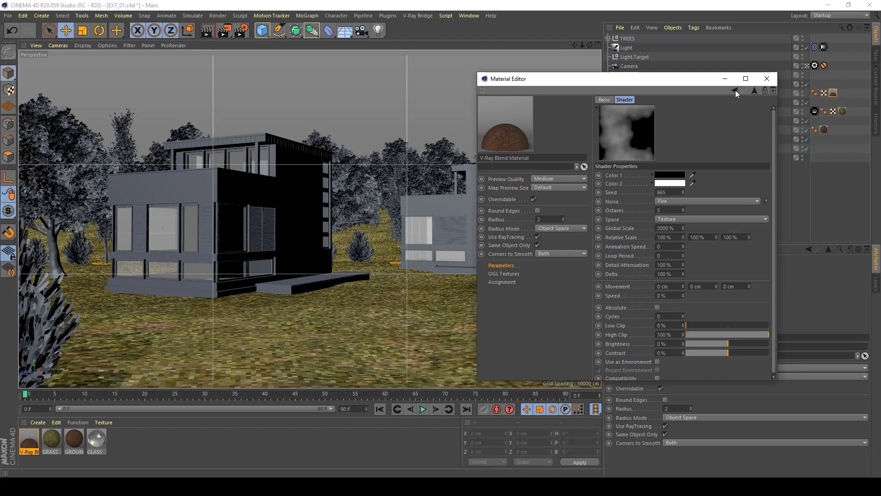
pyautogui.click(767, 78)
# - Leave the camera view to examine the background plane's material from above, select its texture tag and return to the camera
pyautogui.click(807, 65)
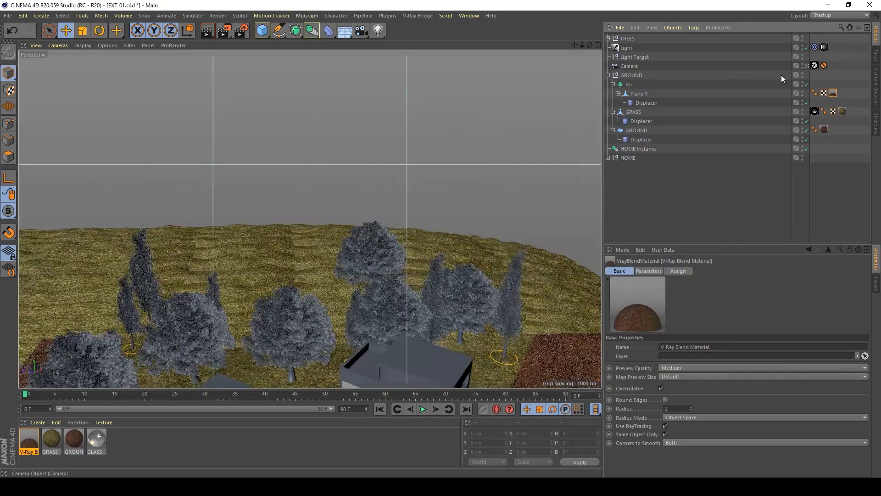
pyautogui.keyDown('alt'); pyautogui.moveTo(335, 161); pyautogui.dragTo(364, 197); pyautogui.keyUp('alt')
pyautogui.click(833, 93)
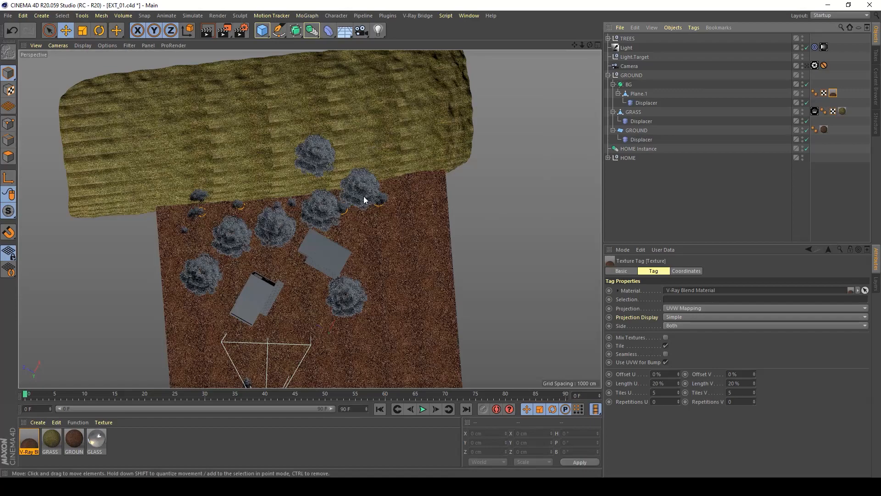
pyautogui.click(808, 66)
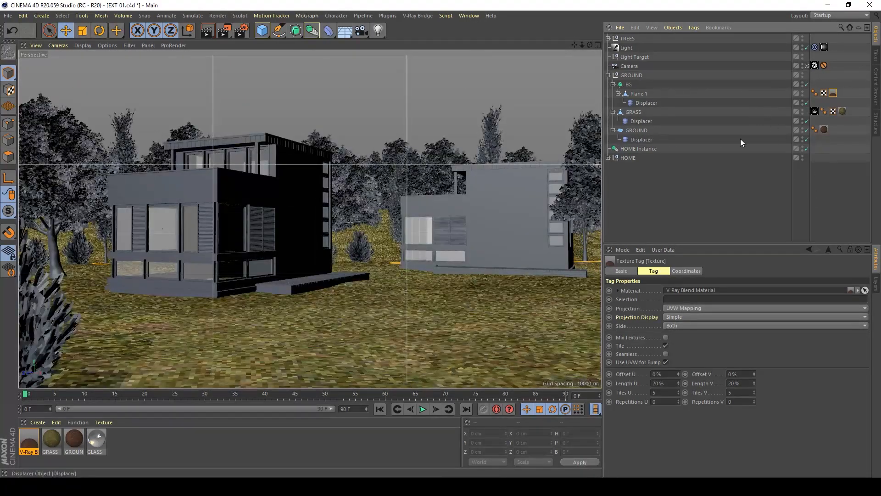
# - Hide the TREES group and the GRASS object in the scene
pyautogui.click(802, 38)
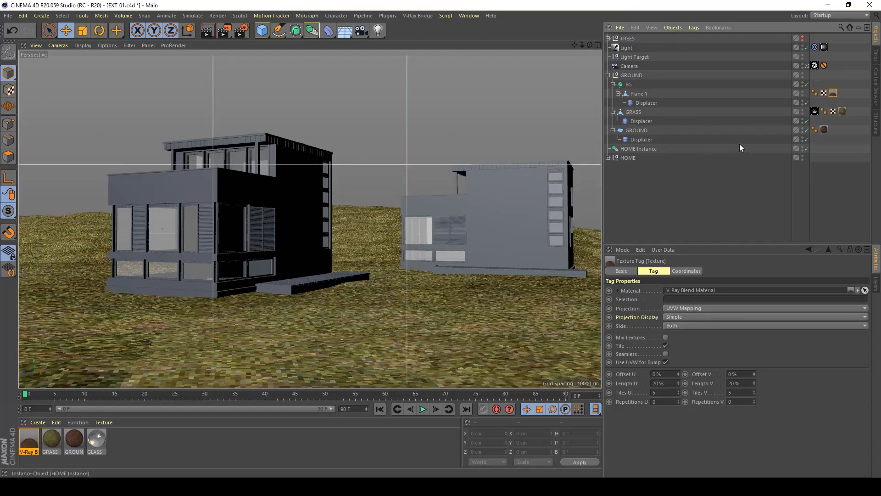
pyautogui.click(802, 111)
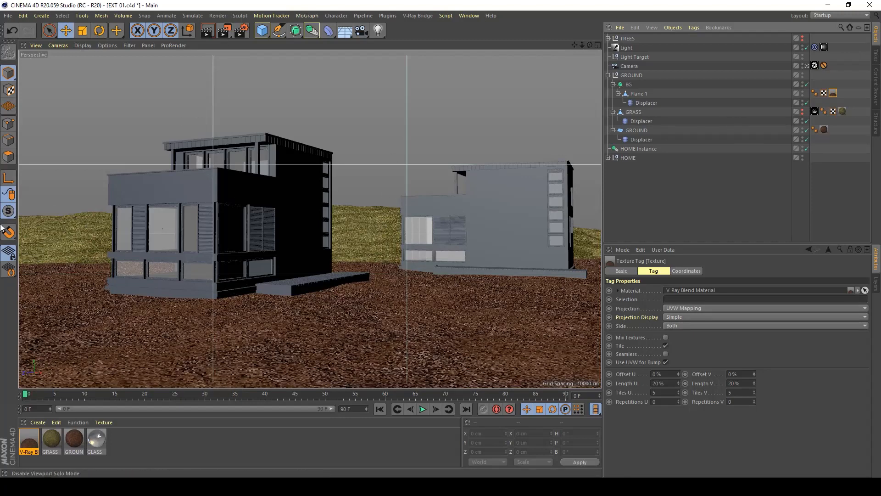
# - Render the scene, examine the new render's background hills in the render history, then stop the render and close the viewer
pyautogui.click(227, 34)
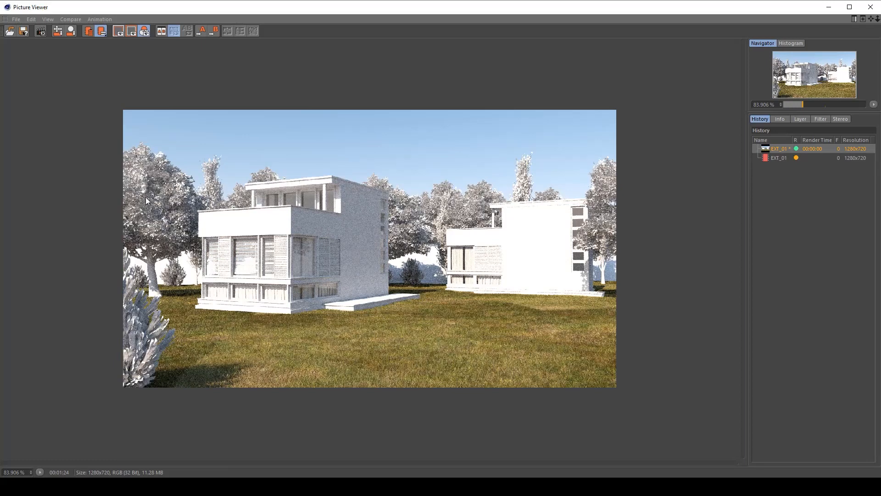
pyautogui.click(779, 158)
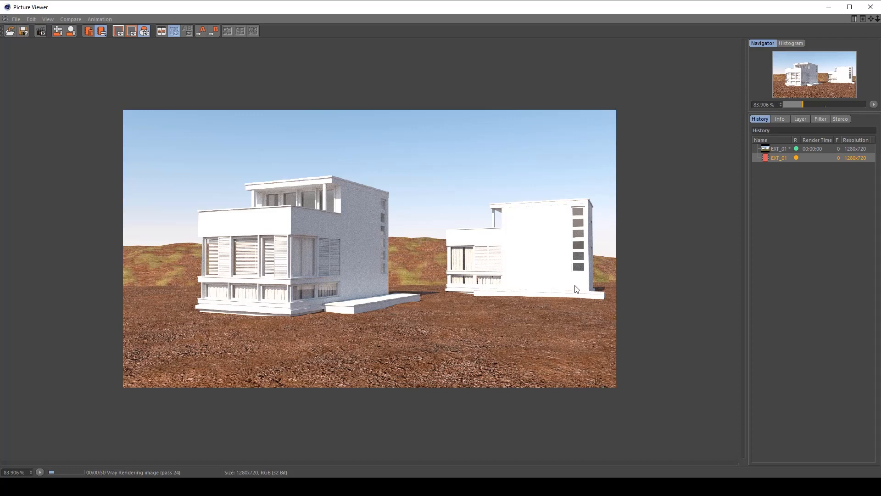
pyautogui.click(877, 8)
pyautogui.click(456, 277)
pyautogui.click(869, 8)
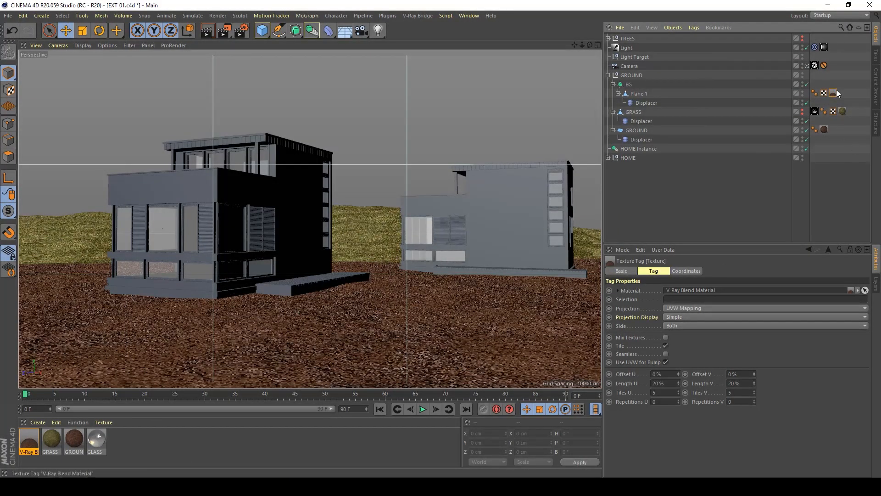
# - Set Tiles U and Tiles V of the background plane's blend material texture tag to 10
pyautogui.click(675, 392)
pyautogui.write('10')
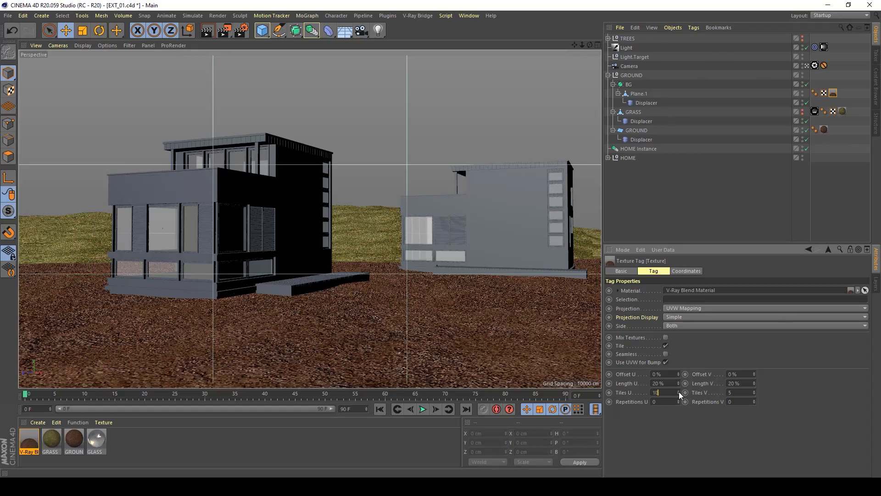
pyautogui.click(740, 393)
pyautogui.write('10')
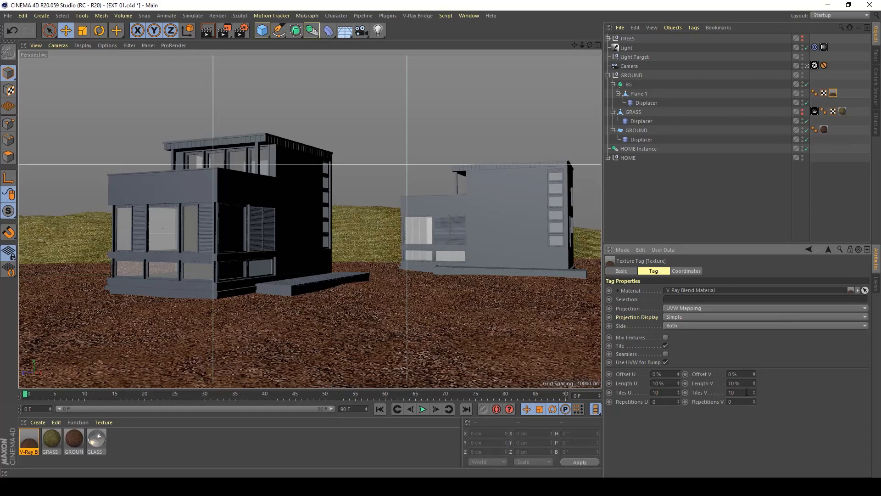
pyautogui.press('Return')
# - Test-render the scene to examine the denser tiling on the background hills up close, then stop the render
pyautogui.click(229, 36)
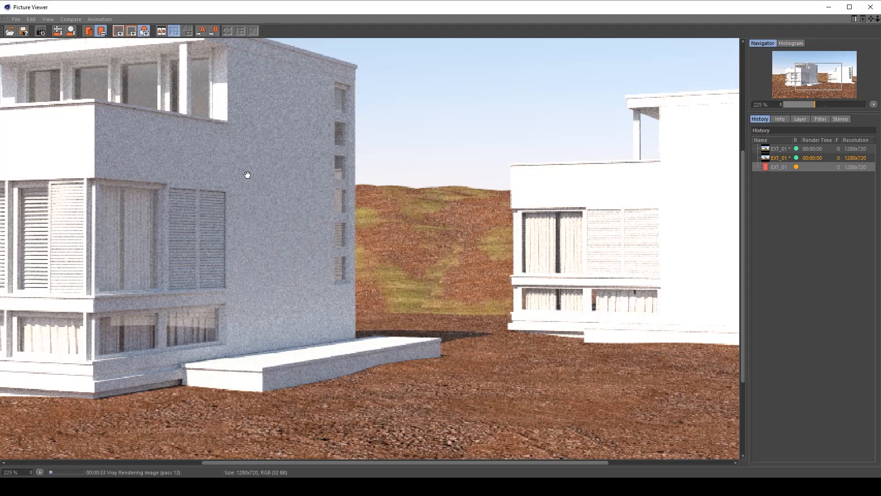
pyautogui.click(868, 7)
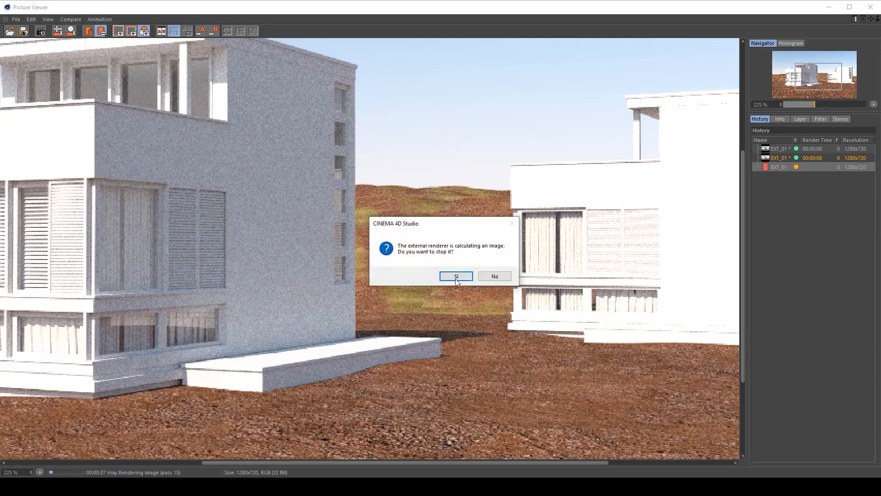
pyautogui.click(455, 278)
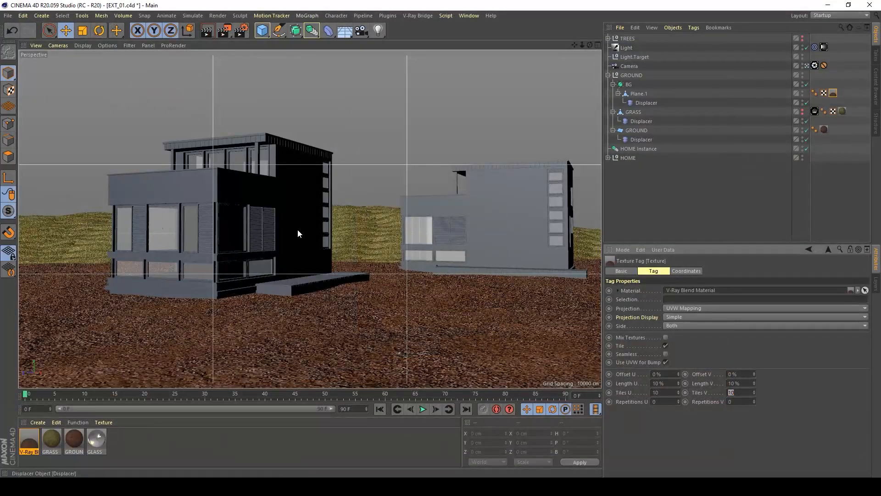
# - Leave the camera view to see the whole background plane and set its blend texture tag's projection to Cubic
pyautogui.click(807, 66)
pyautogui.keyDown('alt'); pyautogui.moveTo(411, 274); pyautogui.dragTo(433, 274, button='right'); pyautogui.keyUp('alt')
pyautogui.click(831, 93)
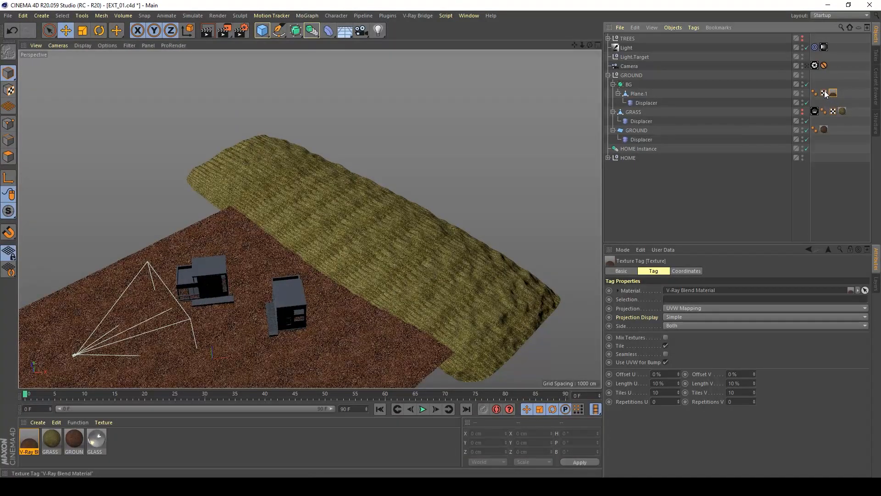
pyautogui.click(694, 316)
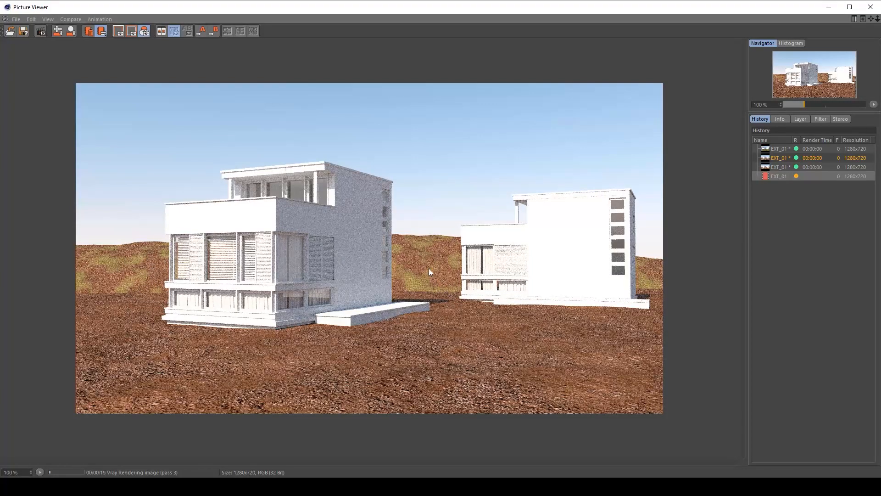
# - Examine the hills' Cubic projection up close in the test render, then stop the render
pyautogui.scroll(5, 425, 271)
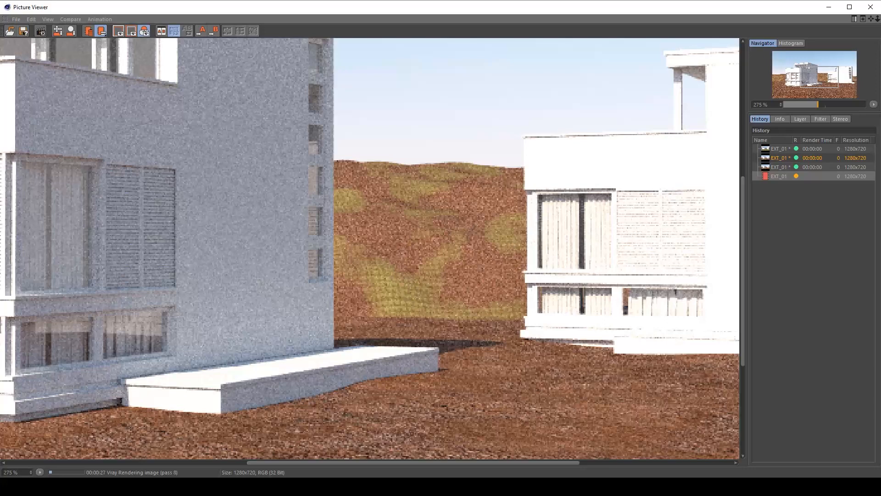
pyautogui.click(877, 7)
pyautogui.click(456, 277)
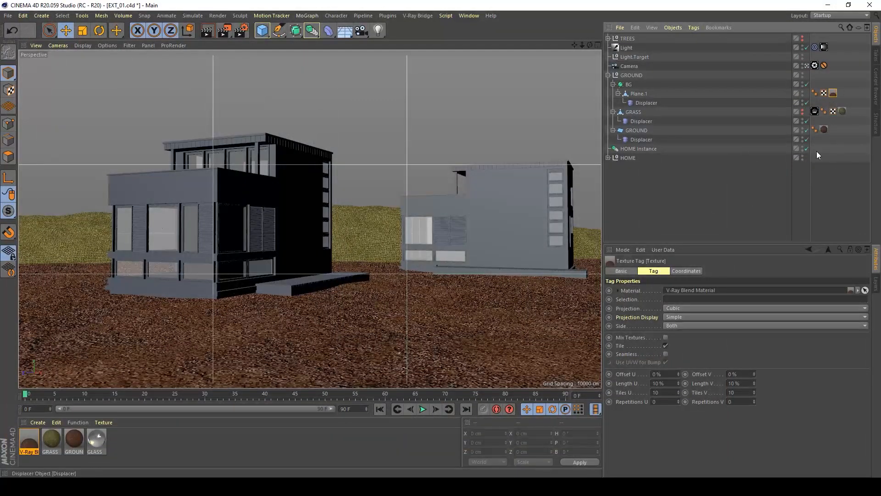
# - Set Tiles U and Tiles V of the background plane's texture tag to 3
pyautogui.click(668, 392)
pyautogui.write('3')
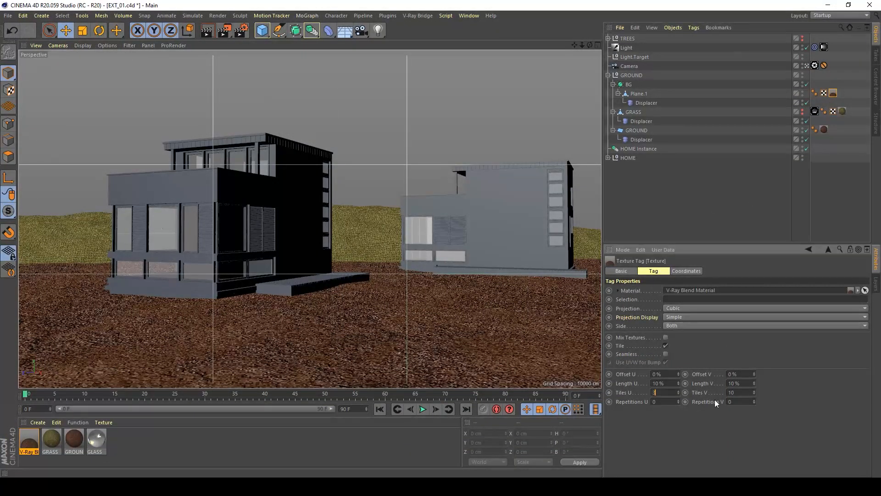
pyautogui.press('Return')
pyautogui.click(738, 393)
pyautogui.write('3')
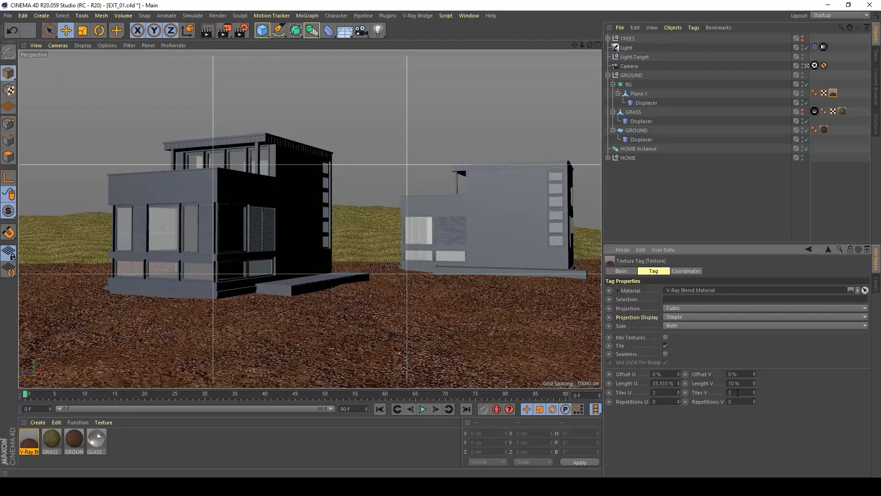
pyautogui.press('Return')
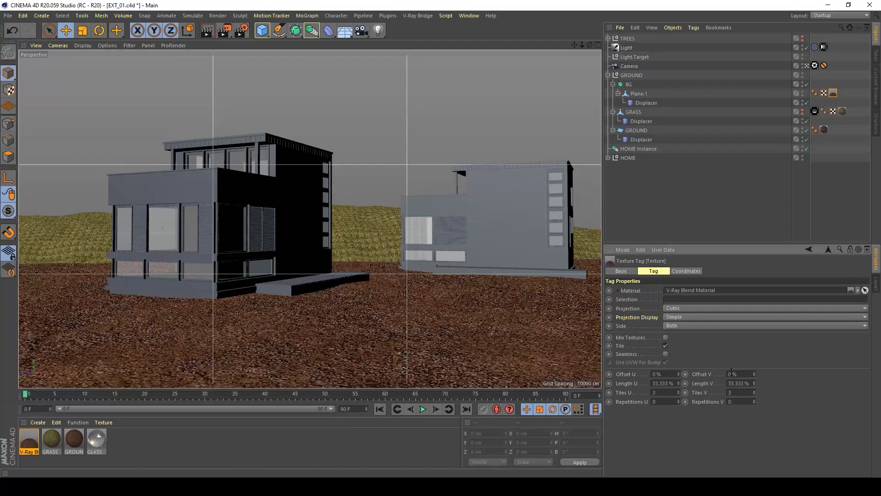
# - Reduce the background texture tag's Tiles U and Tiles V to 1, and further to 0.5
pyautogui.write('1')
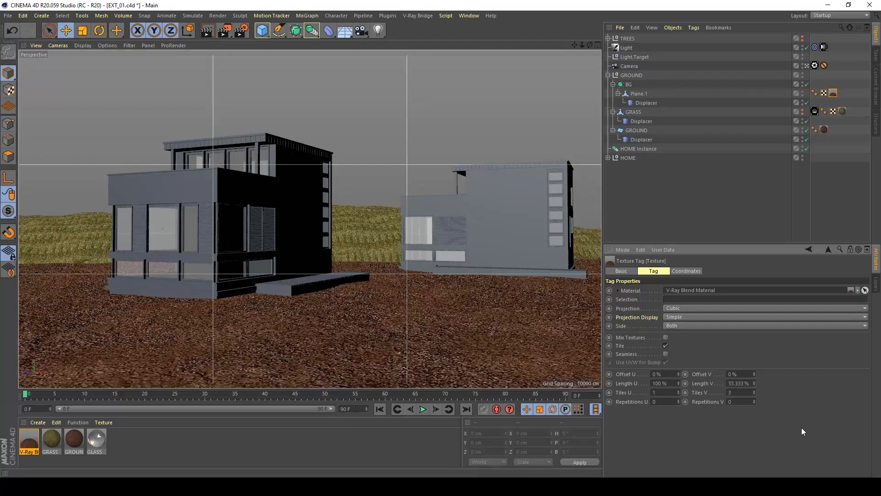
pyautogui.write('1')
pyautogui.press('Return')
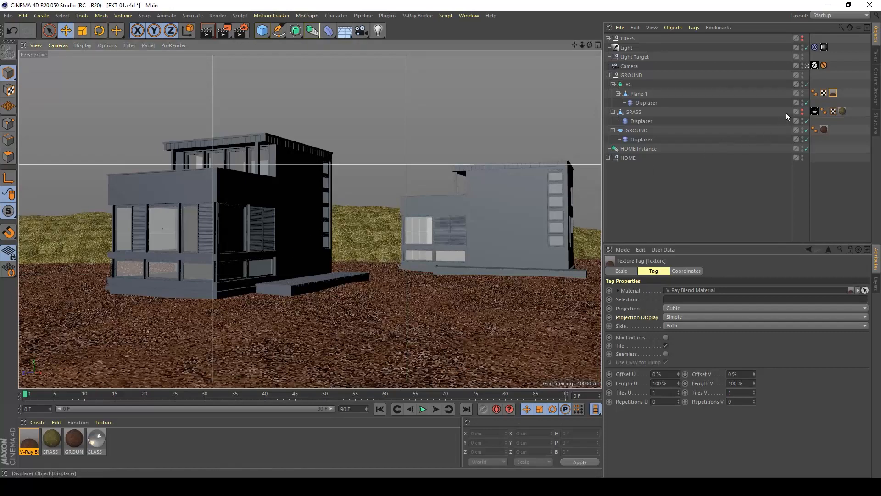
pyautogui.doubleClick(660, 393)
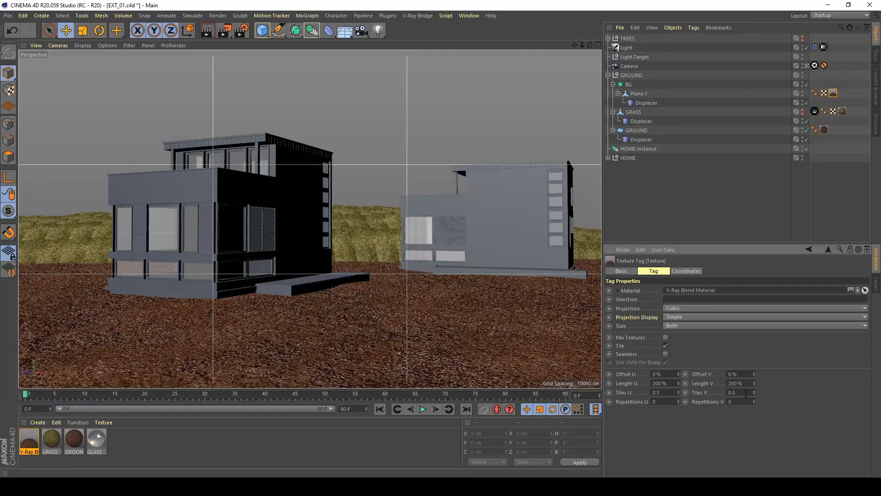
# - Run a test render to compare the hills' larger texture close up and in full view, then stop it
pyautogui.click(224, 31)
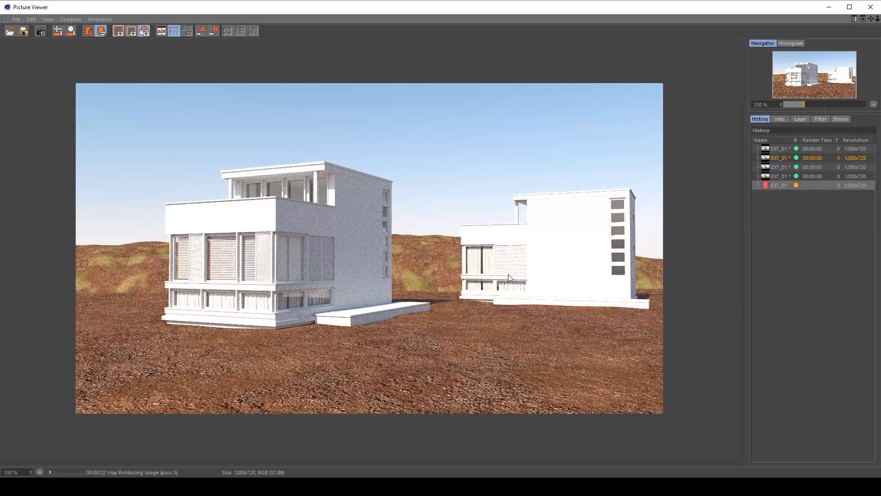
pyautogui.scroll(1, 414, 297)
pyautogui.scroll(2, 414, 297)
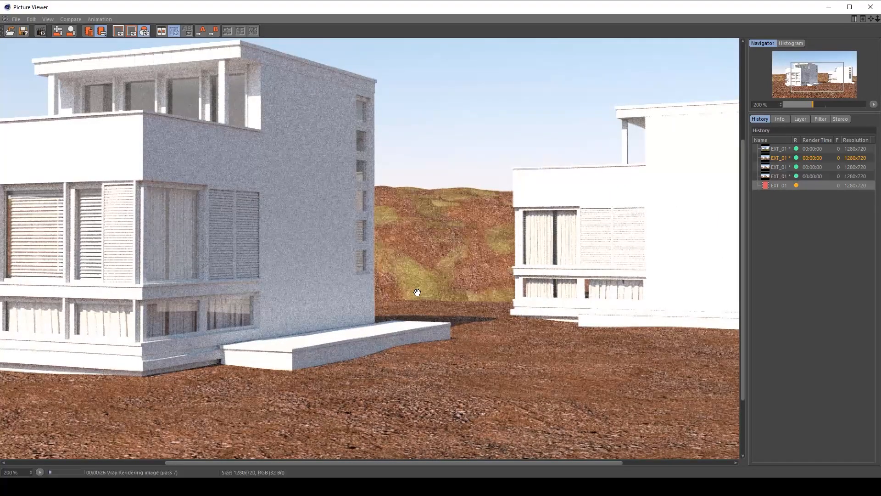
pyautogui.scroll(-3, 418, 292)
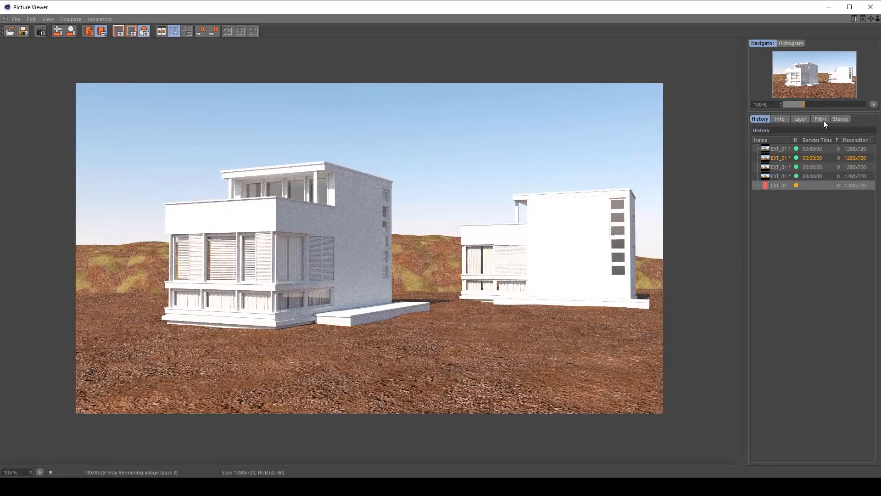
pyautogui.click(870, 7)
pyautogui.click(457, 276)
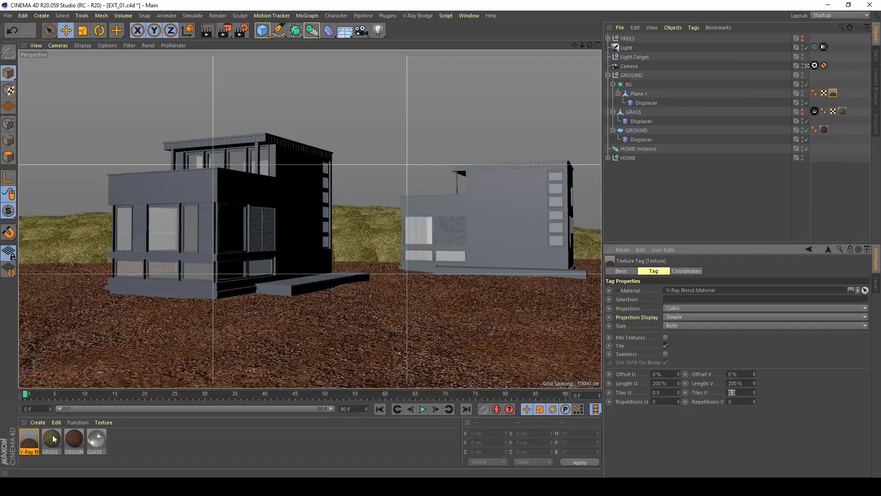
# - Open the V-Ray Blend Material for editing and rename it HILLS
pyautogui.click(32, 440)
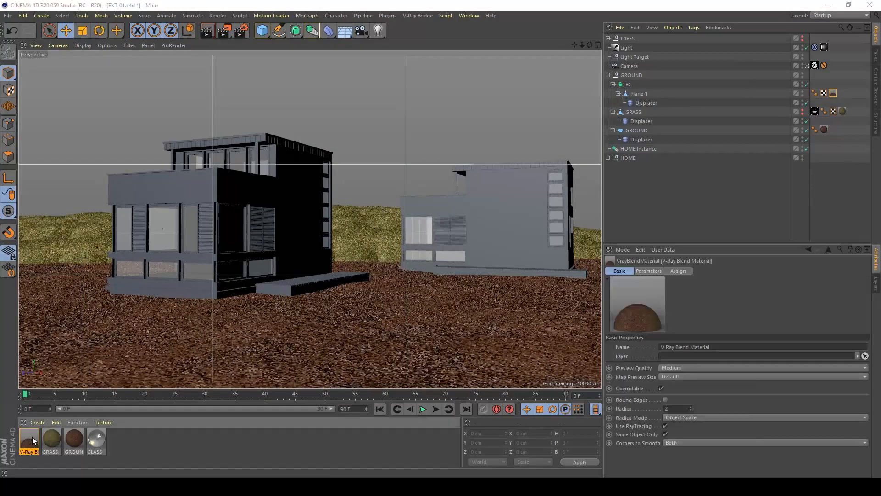
pyautogui.doubleClick(32, 439)
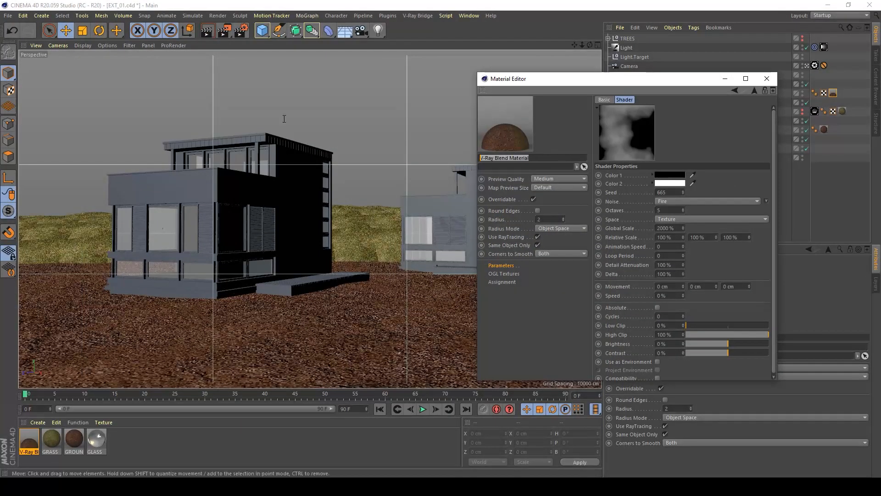
pyautogui.write('HILLS')
pyautogui.press('Return')
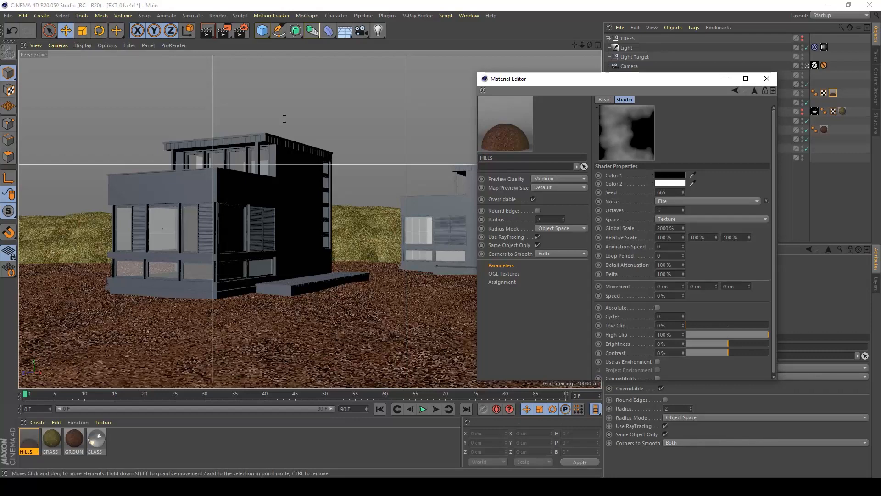
# - Set the Global Scale of the HILLS material's Noise shader to 1000 %
pyautogui.doubleClick(671, 228)
pyautogui.write('1000')
pyautogui.press('Return')
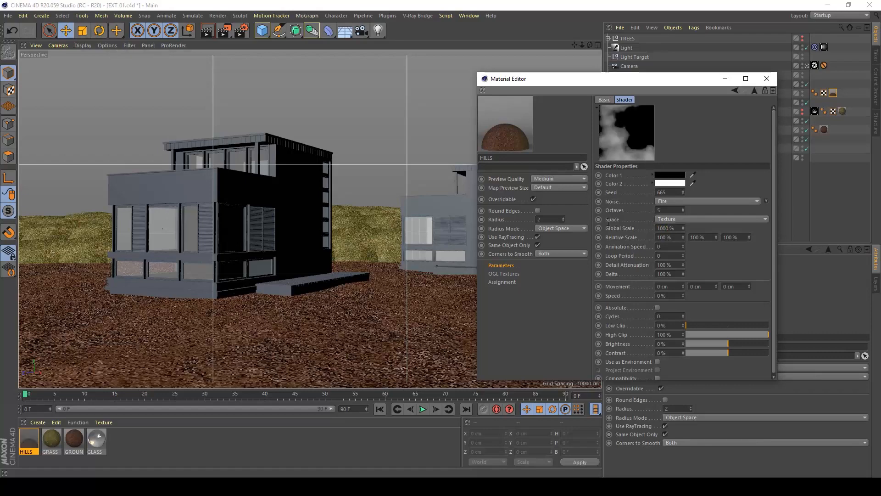
# - Try several Seed values for the HILLS material's Noise shader and leave it at 662
pyautogui.click(684, 191)
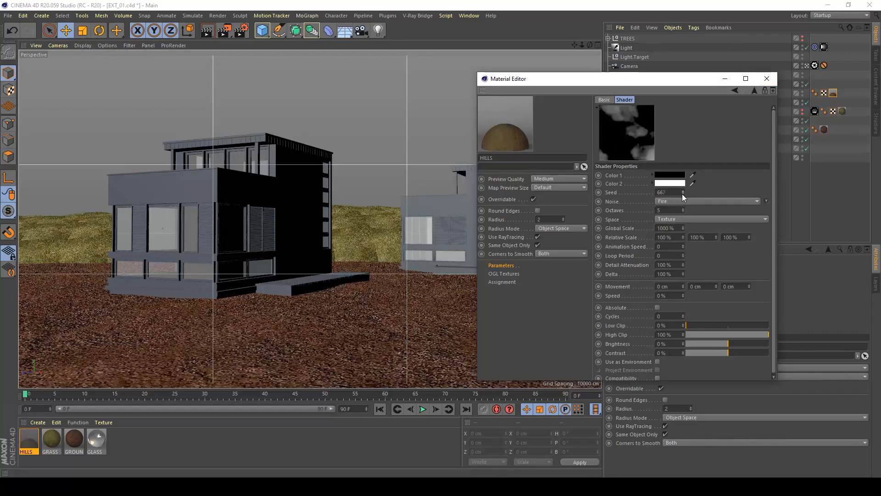
pyautogui.click(682, 193)
pyautogui.click(682, 194)
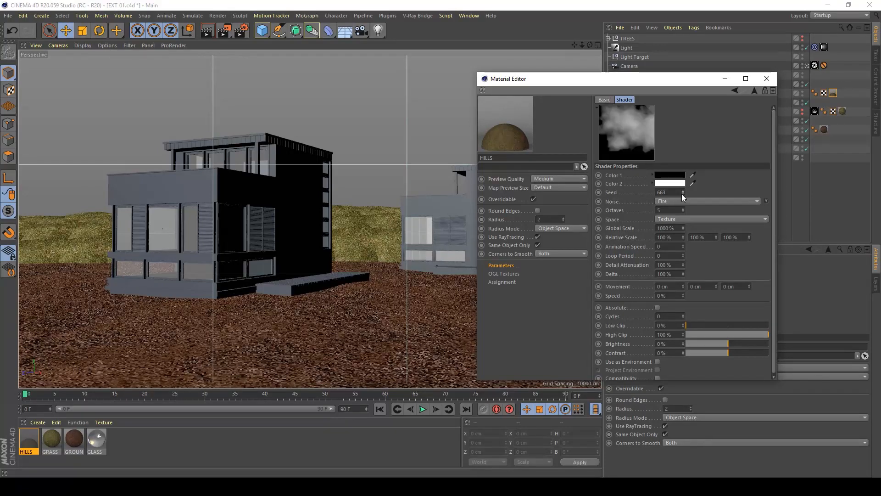
pyautogui.click(682, 193)
pyautogui.click(682, 193)
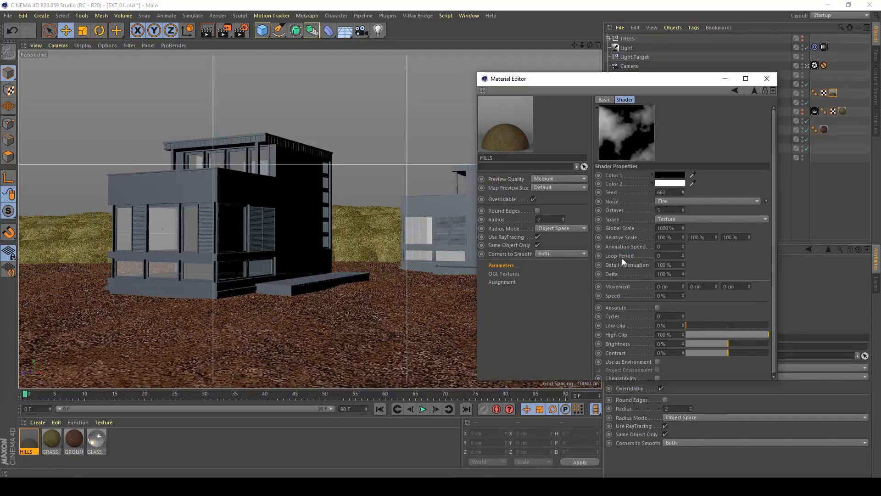
# - Test-render the scene to check the new noise pattern on the hills, then close the render viewer
pyautogui.click(227, 34)
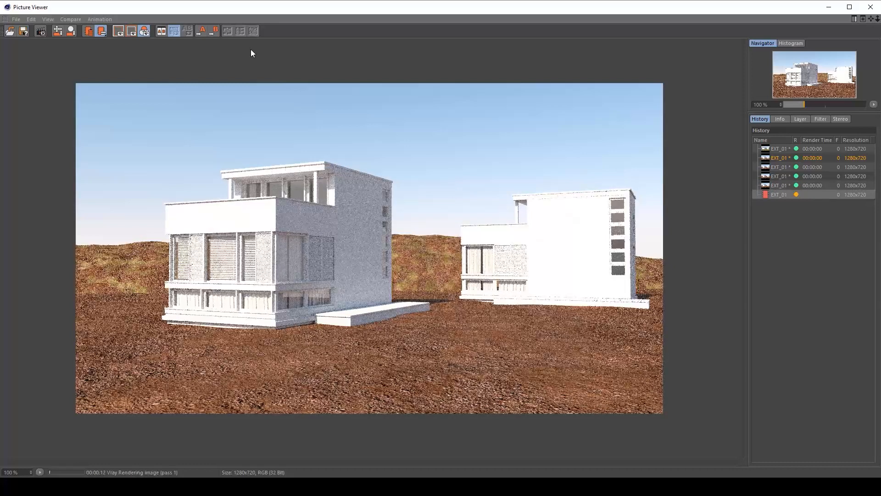
pyautogui.click(871, 7)
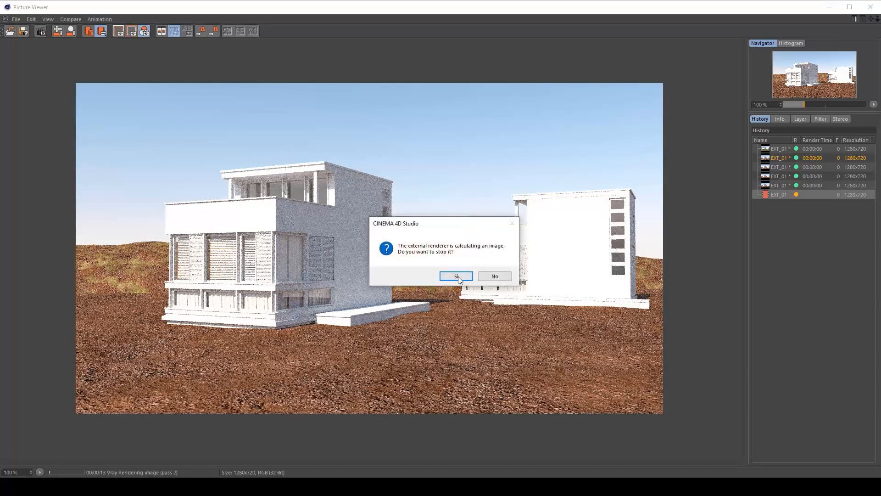
pyautogui.click(490, 276)
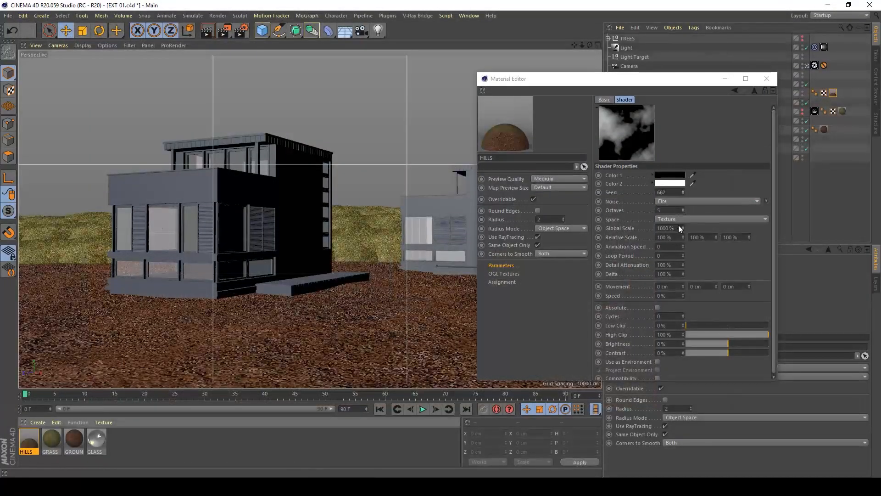
# - Set the Global Scale of the HILLS material's Noise shader to 250 %
pyautogui.click(670, 228)
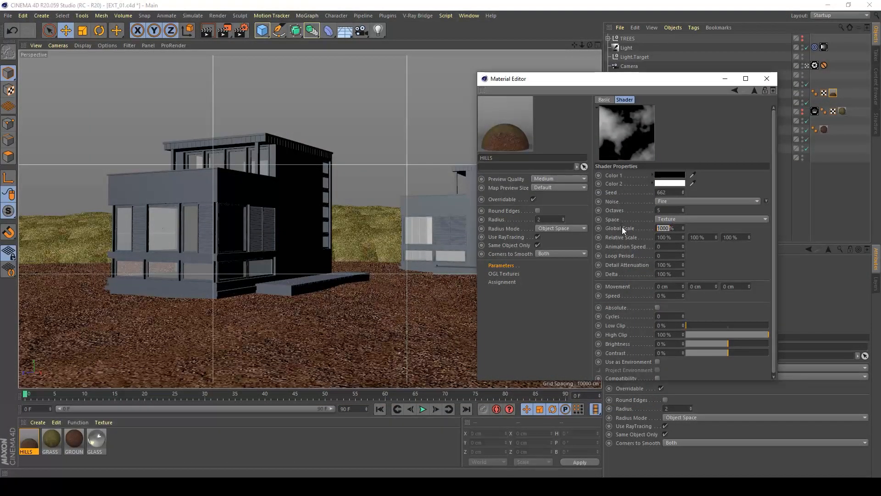
pyautogui.write('250')
pyautogui.press('Return')
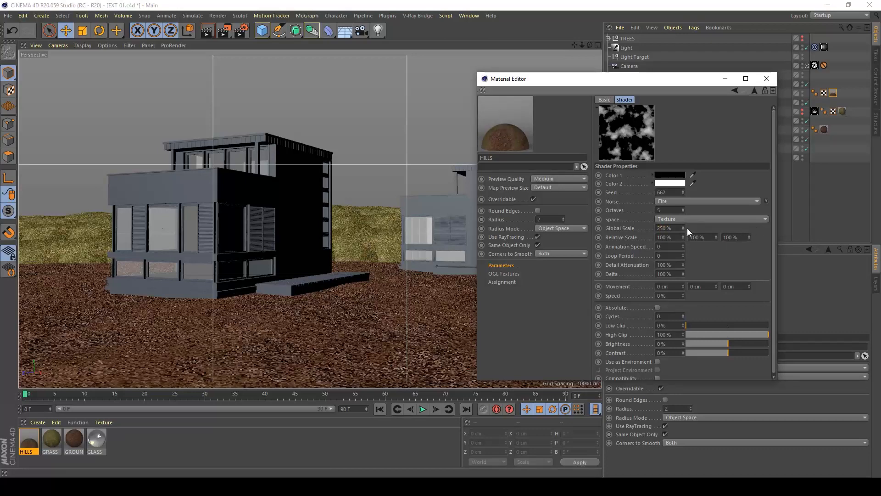
# - Test-render the scene to check the noise scale on the hills, stopping the render and closing the render viewer
pyautogui.click(224, 31)
pyautogui.click(871, 6)
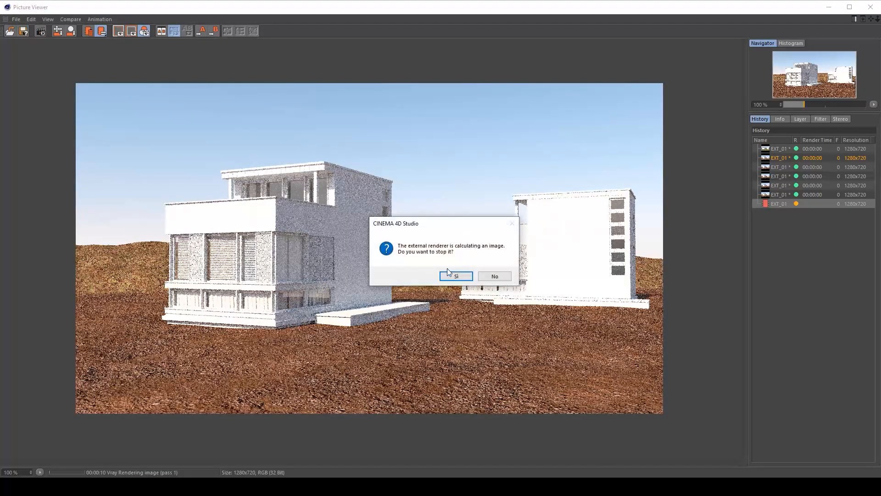
pyautogui.click(452, 272)
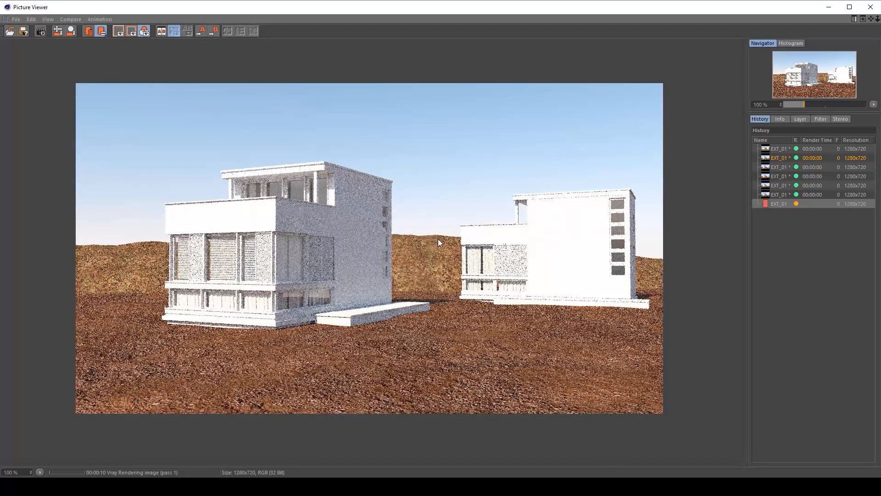
pyautogui.click(870, 7)
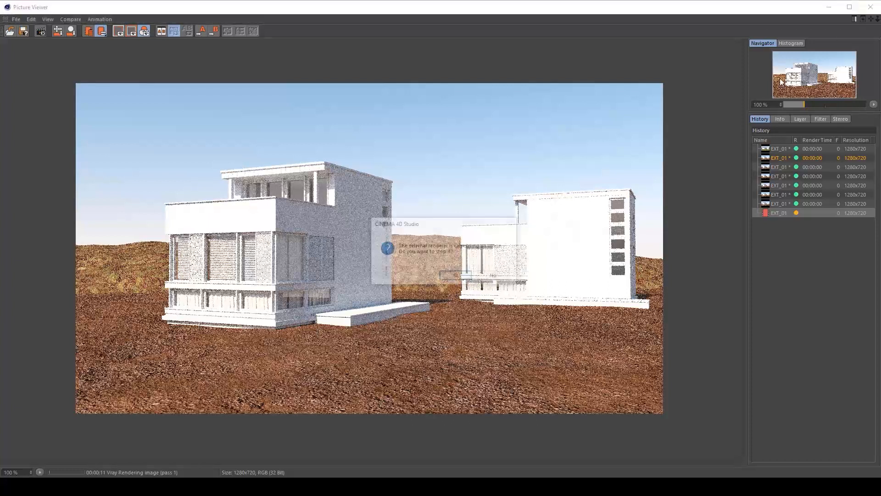
pyautogui.click(464, 278)
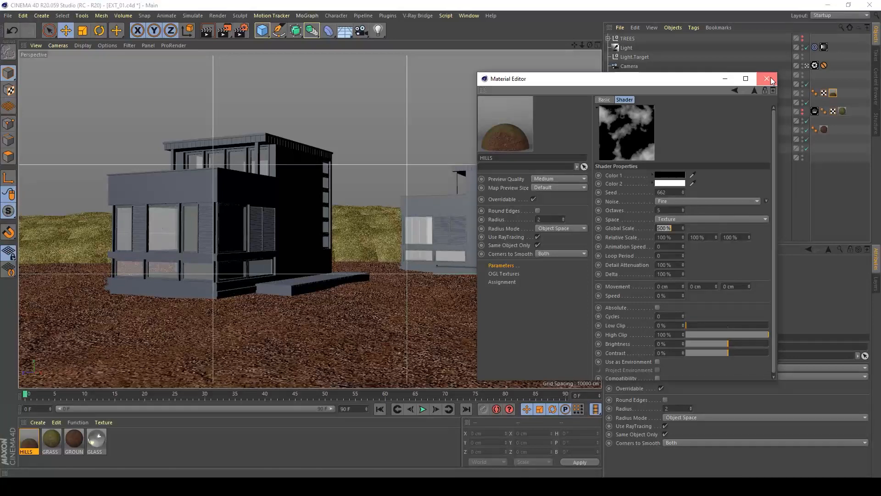
# - Close the Material Editor, then expand the TREES group and make it visible in the scene
pyautogui.click(767, 79)
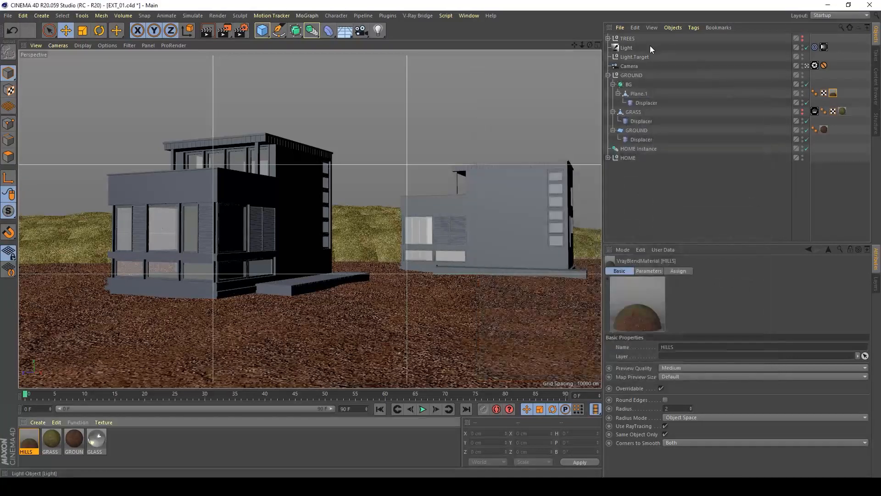
pyautogui.click(608, 39)
pyautogui.click(803, 38)
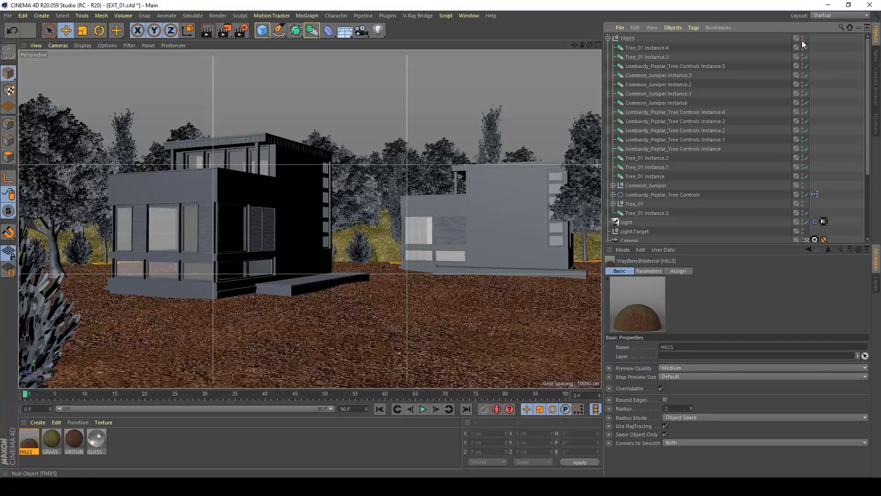
# - Create a V-Ray Advanced Material, open it for editing and rename it BARK
pyautogui.click(39, 422)
pyautogui.moveTo(64, 315)
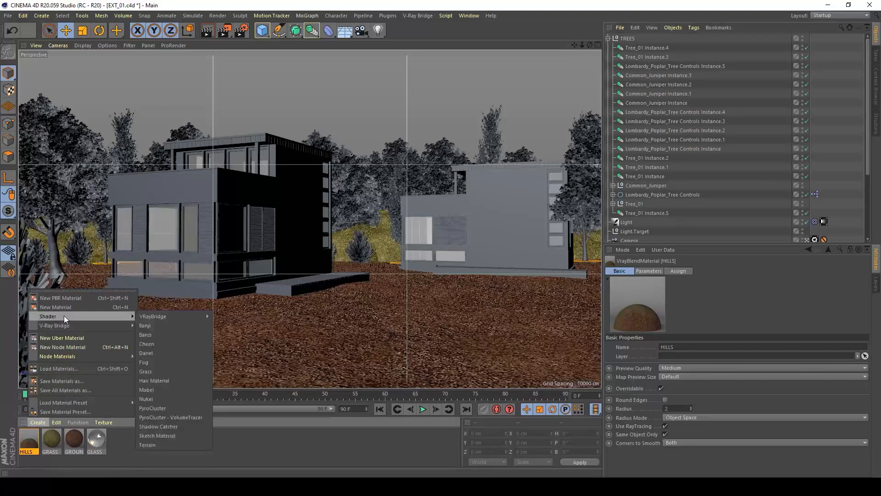
pyautogui.moveTo(156, 316)
pyautogui.click(240, 315)
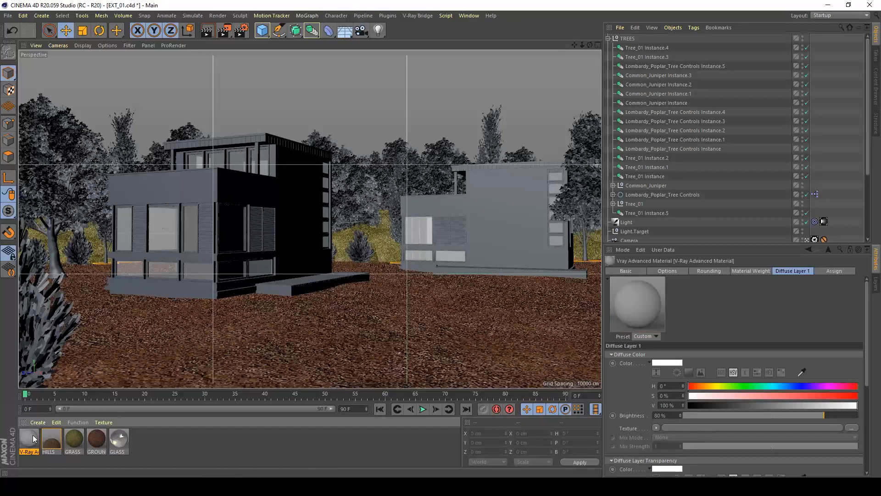
pyautogui.doubleClick(30, 437)
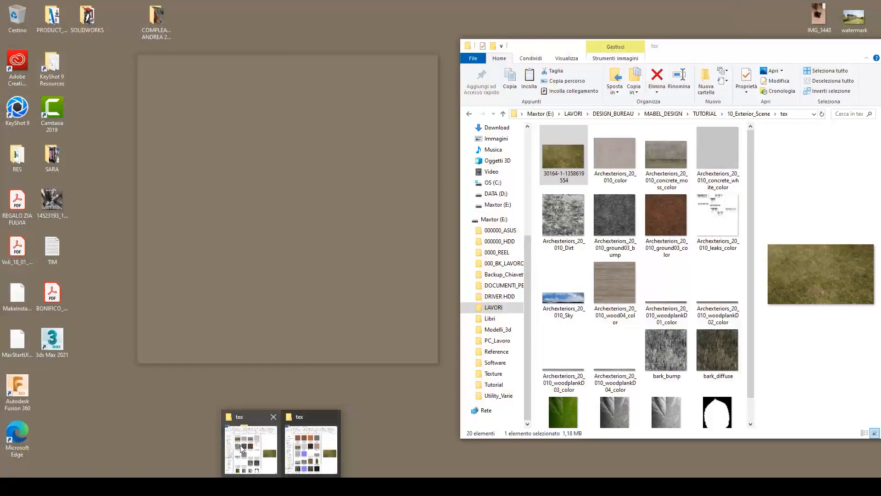
pyautogui.click(241, 445)
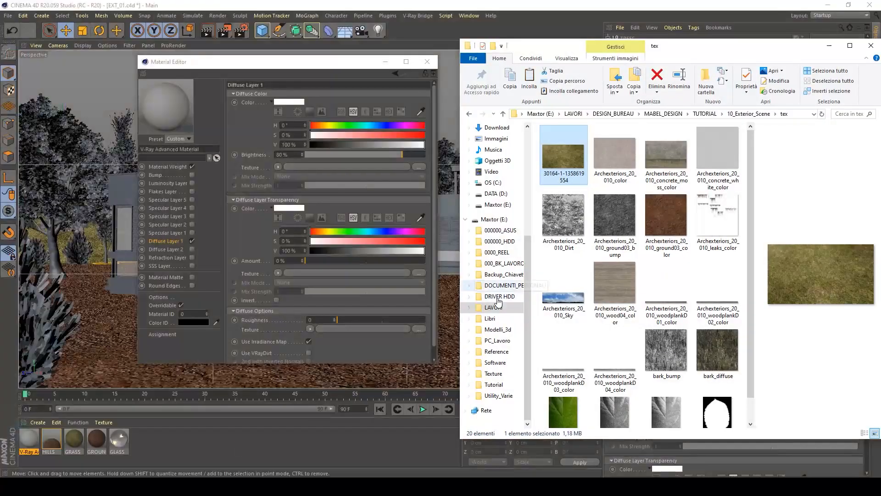
pyautogui.click(178, 147)
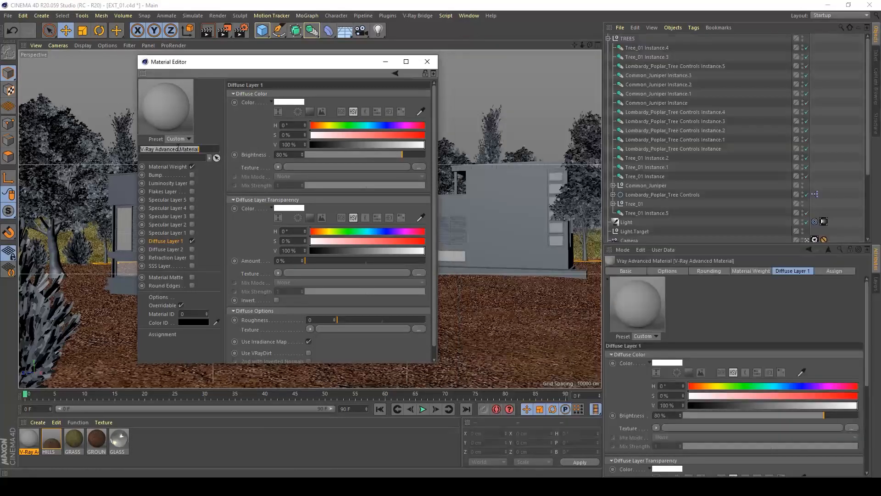
pyautogui.write('BARK')
pyautogui.press('Return')
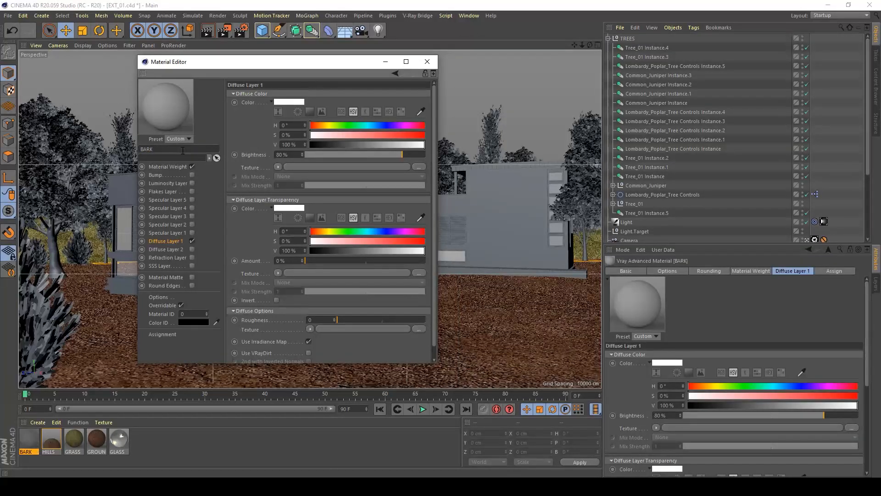
# - Load bark_diffuse from the tex folder as the Diffuse Layer 1 color texture of the BARK material
pyautogui.moveTo(281, 486)
pyautogui.moveTo(270, 417)
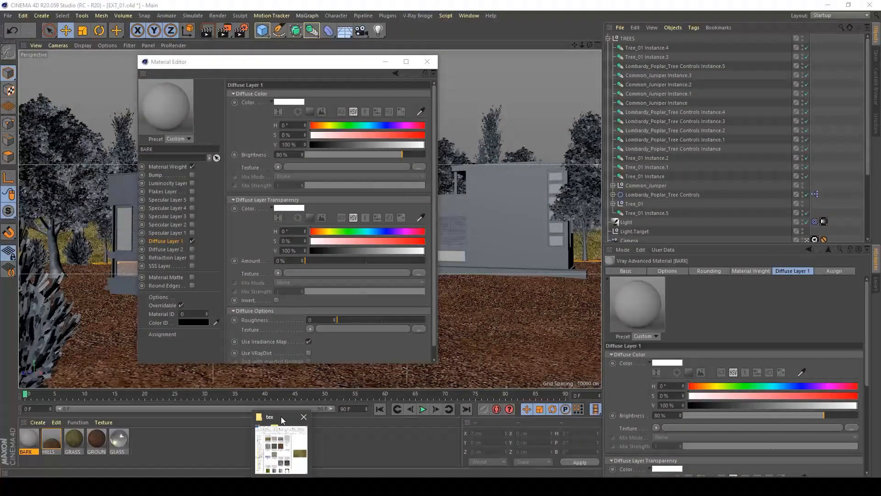
pyautogui.click(278, 418)
pyautogui.moveTo(733, 47); pyautogui.dragTo(692, 20)
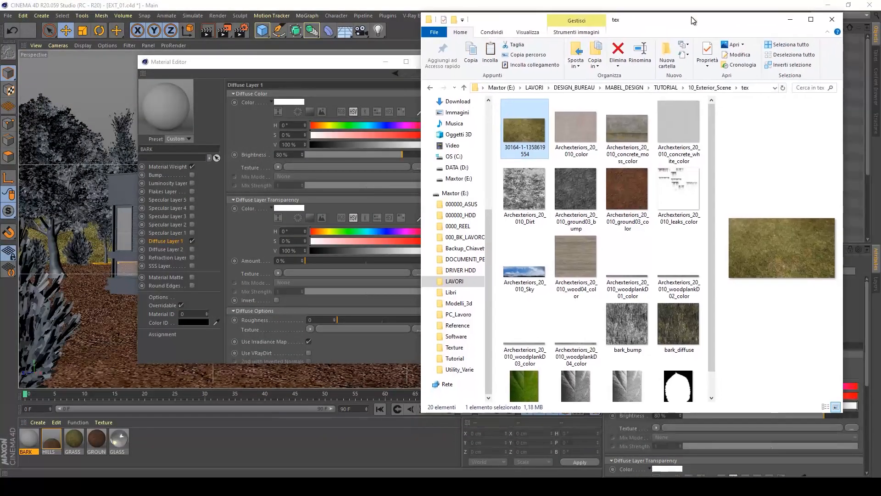
pyautogui.scroll(-1, 651, 240)
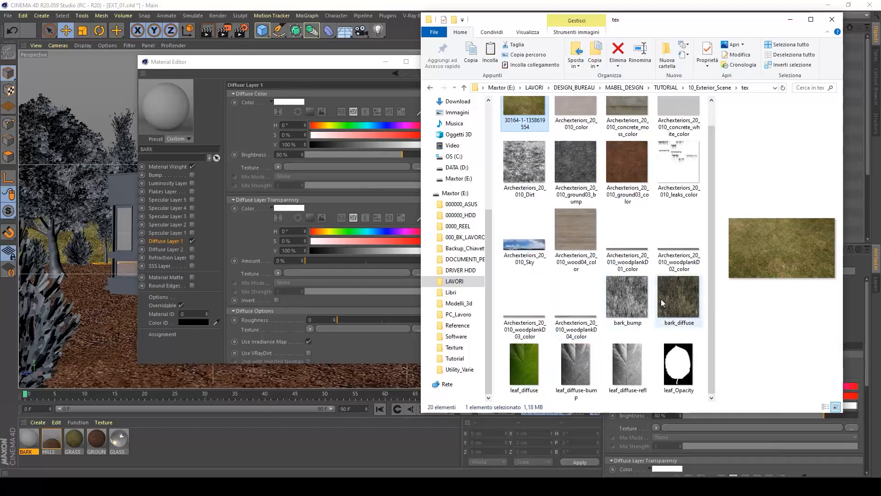
pyautogui.moveTo(663, 299); pyautogui.dragTo(297, 166)
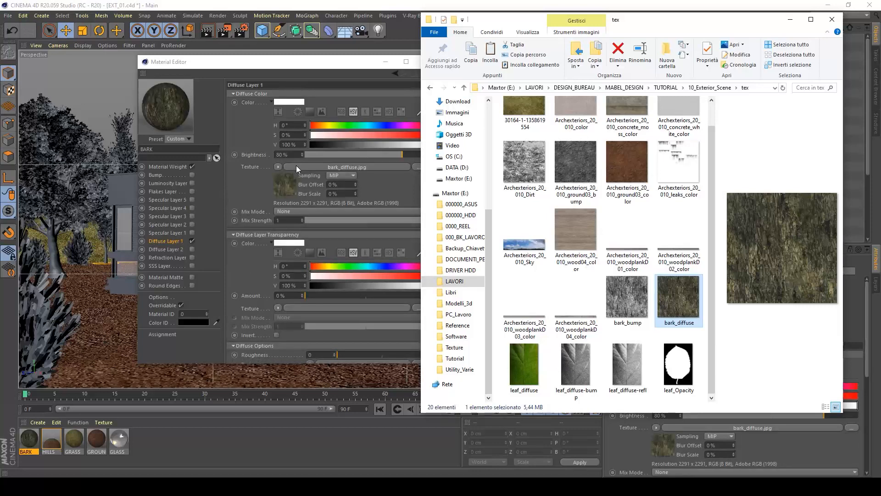
# - Enable Bump on the BARK material with bark_bump from the tex folder as texture and an Amount of 0.1 cm
pyautogui.click(191, 175)
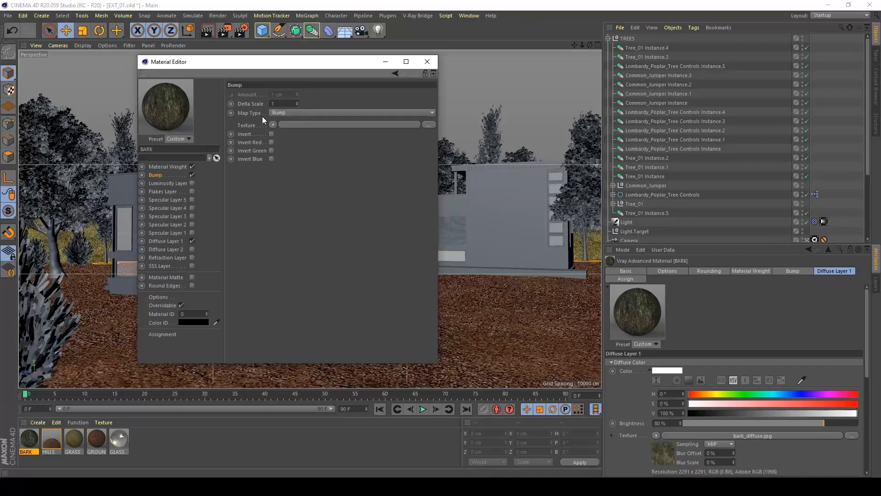
pyautogui.click(348, 487)
pyautogui.moveTo(608, 296); pyautogui.dragTo(291, 123)
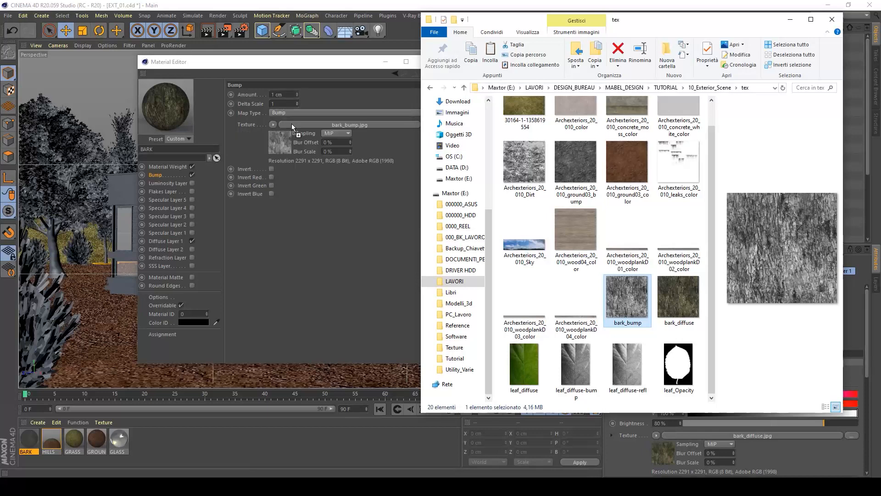
pyautogui.click(218, 84)
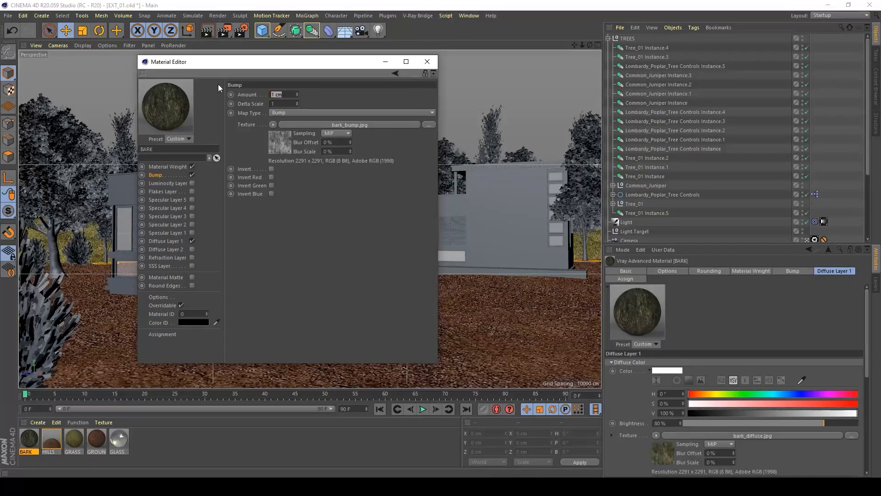
pyautogui.write('0.1')
pyautogui.press('Return')
# - Enable Specular Layer 1 on the BARK material and copy the bump texture into its Specular Color texture
pyautogui.click(164, 241)
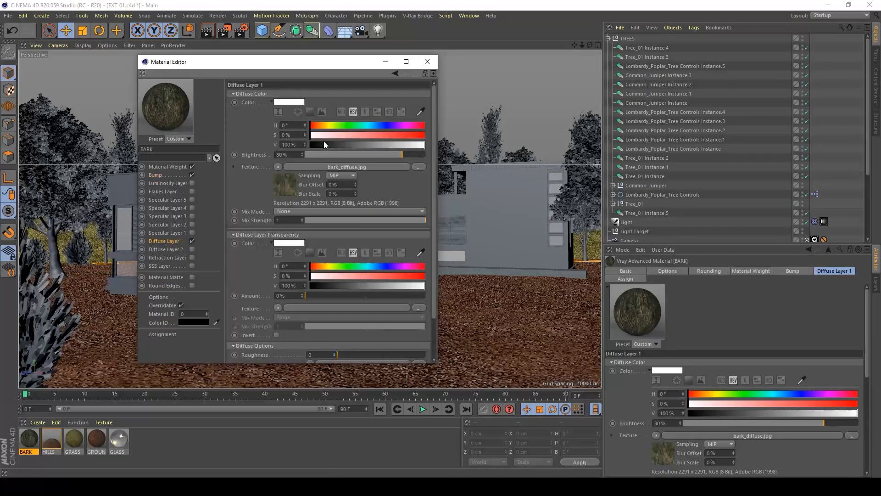
pyautogui.click(192, 233)
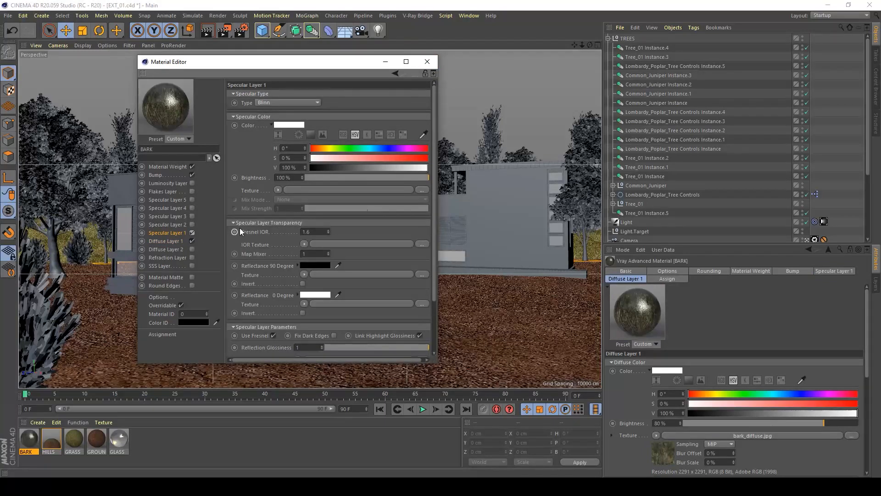
pyautogui.click(182, 241)
pyautogui.rightClick(254, 172)
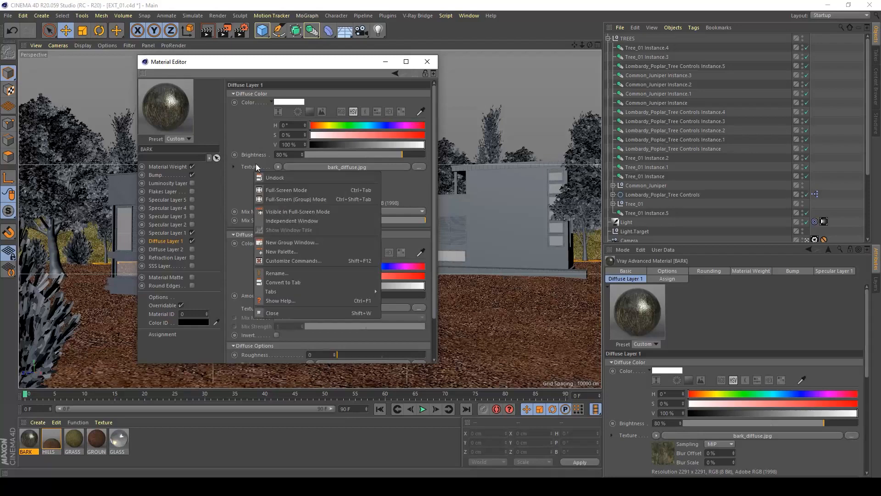
pyautogui.click(241, 165)
pyautogui.click(159, 175)
pyautogui.rightClick(252, 126)
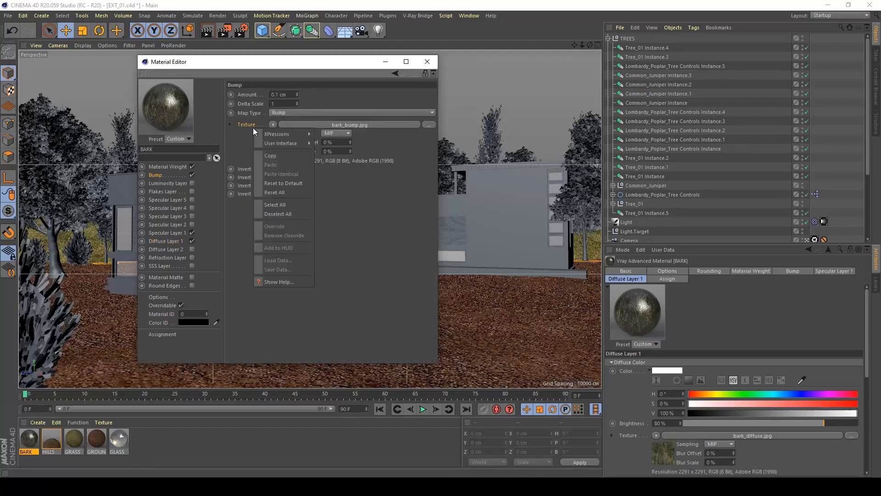
pyautogui.click(277, 155)
pyautogui.click(177, 233)
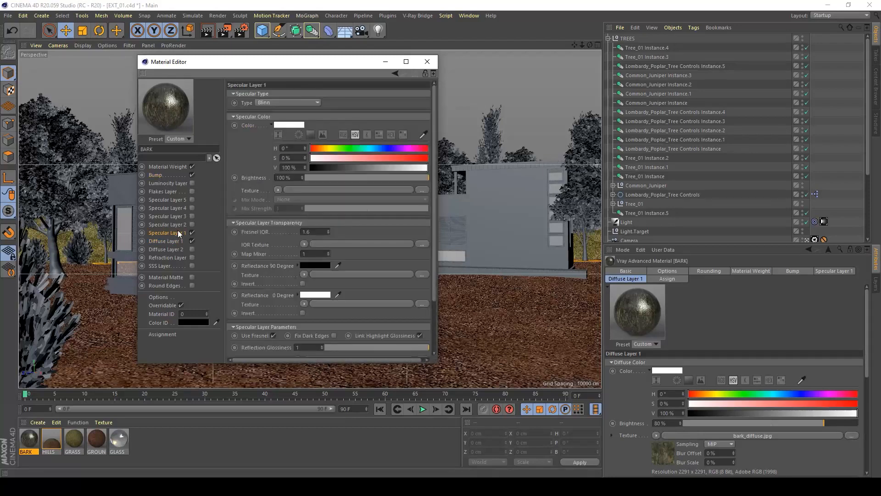
pyautogui.rightClick(259, 191)
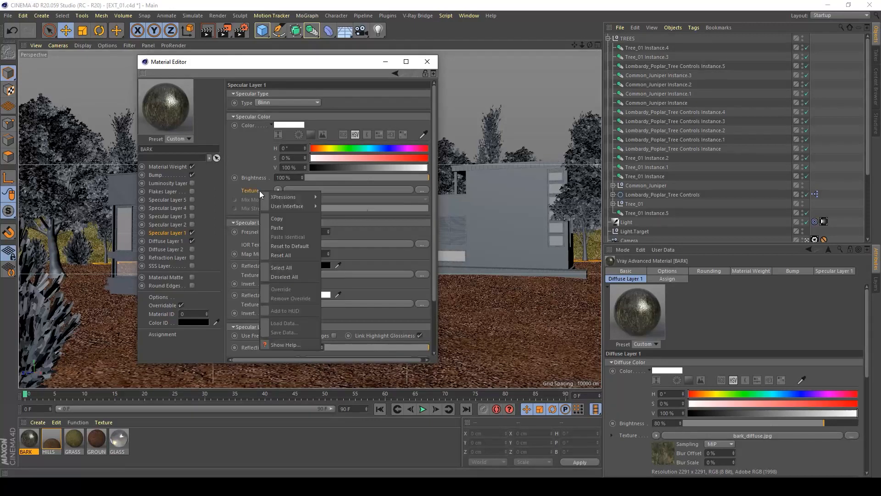
pyautogui.click(280, 224)
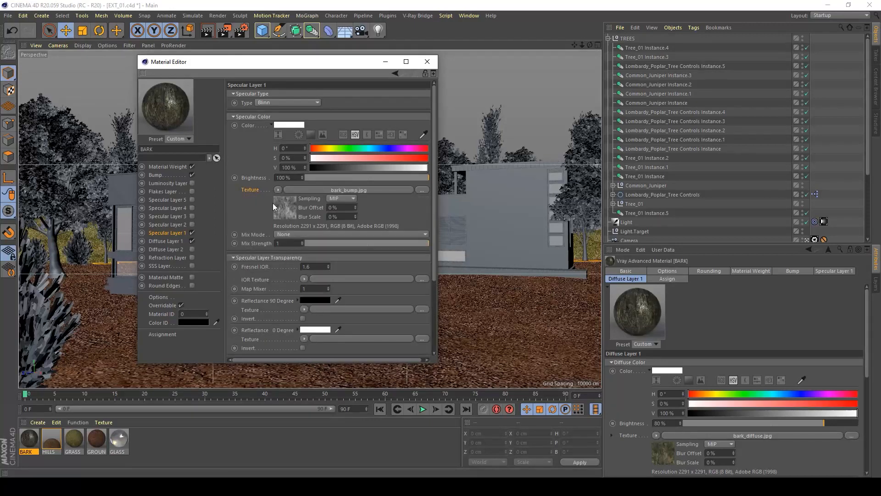
# - Set BARK's Specular Layer 1 Brightness to 50 % and Reflection Glossiness to 0.5, then close the editor and save the scene
pyautogui.moveTo(397, 177); pyautogui.dragTo(370, 178)
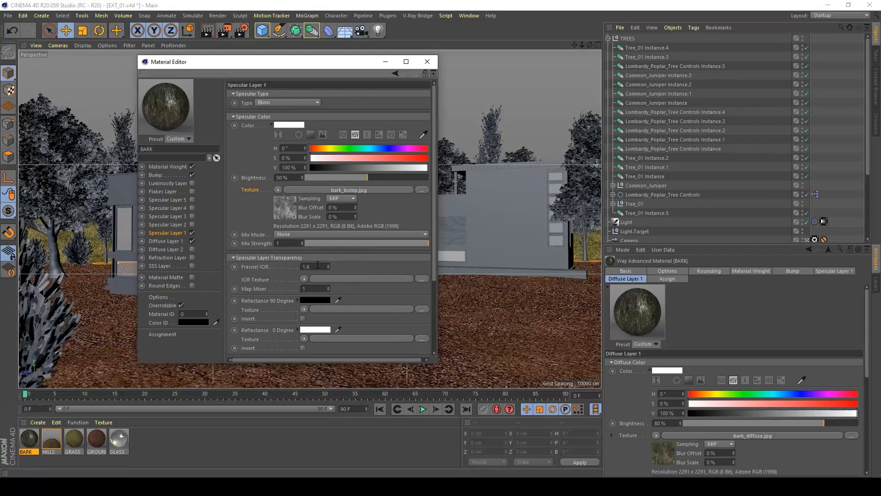
pyautogui.moveTo(438, 364); pyautogui.dragTo(490, 411)
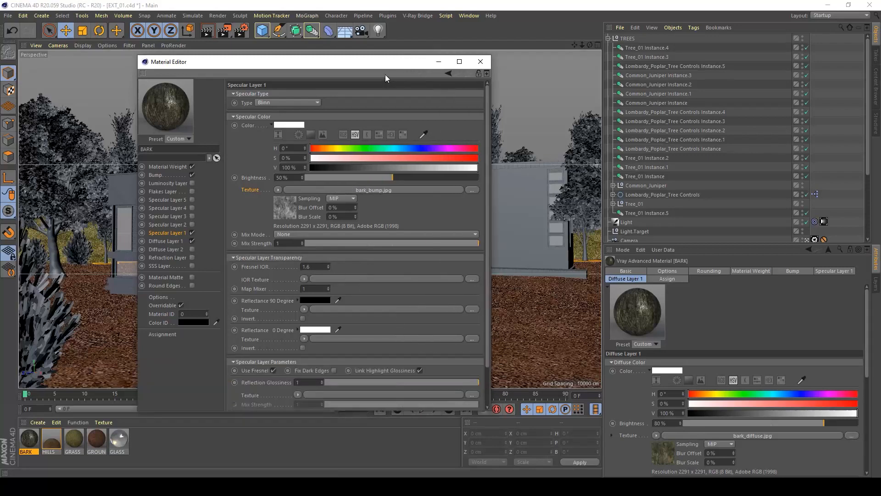
pyautogui.moveTo(384, 64); pyautogui.dragTo(409, 24)
pyautogui.scroll(-2, 511, 304)
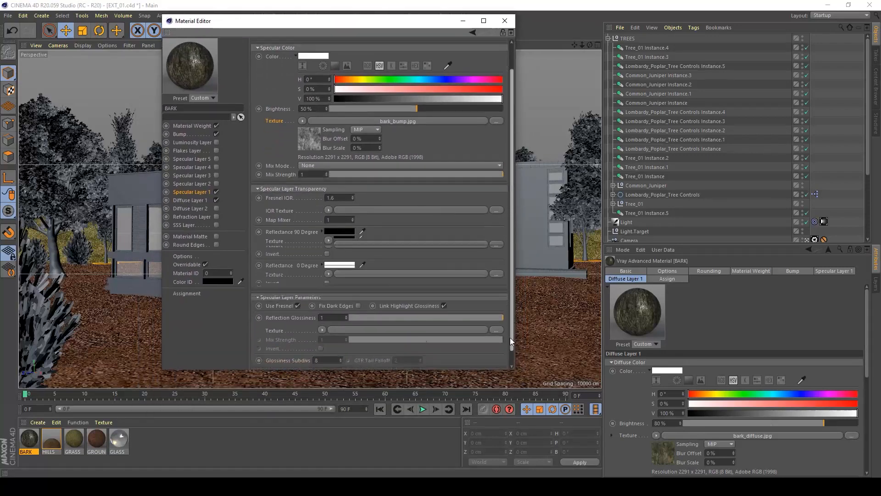
pyautogui.click(466, 298)
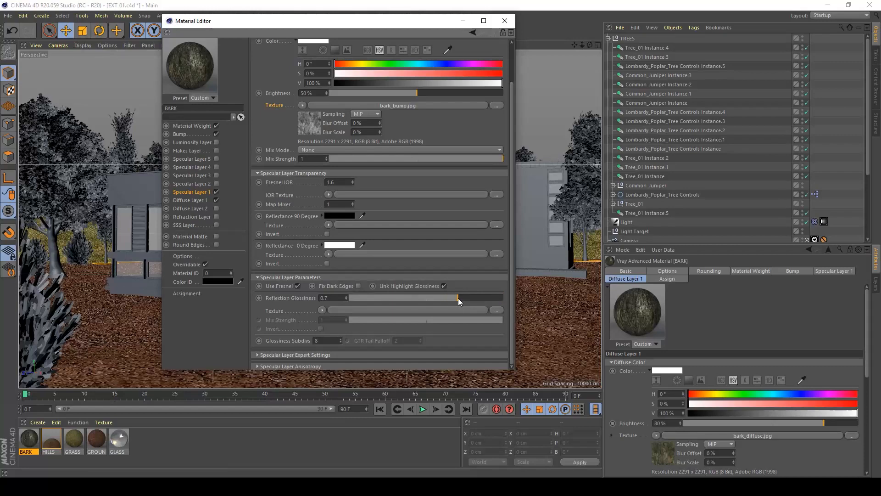
pyautogui.doubleClick(336, 296)
pyautogui.write('0.5')
pyautogui.click(347, 296)
pyautogui.click(504, 20)
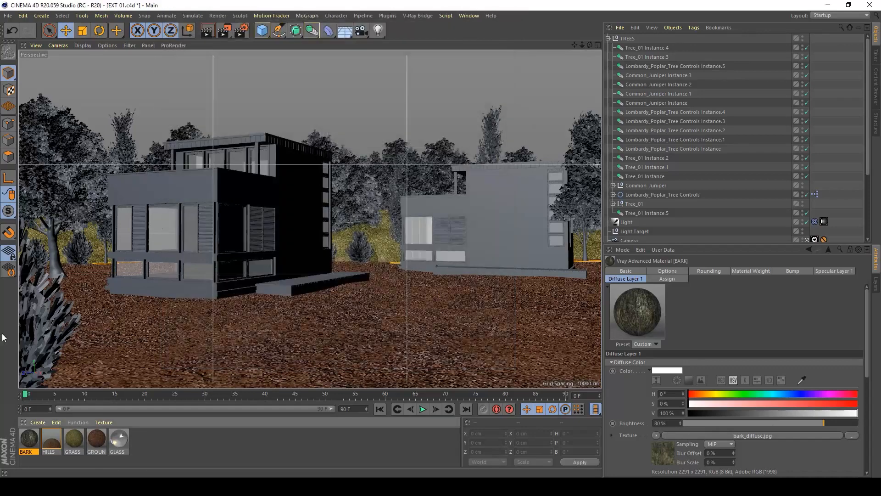
pyautogui.hotkey('ctrl', 's')
# - Try applying the BARK material directly to the tree in the viewport, then undo the assignment
pyautogui.moveTo(34, 441); pyautogui.dragTo(52, 242)
pyautogui.hotkey('ctrl', 'z')
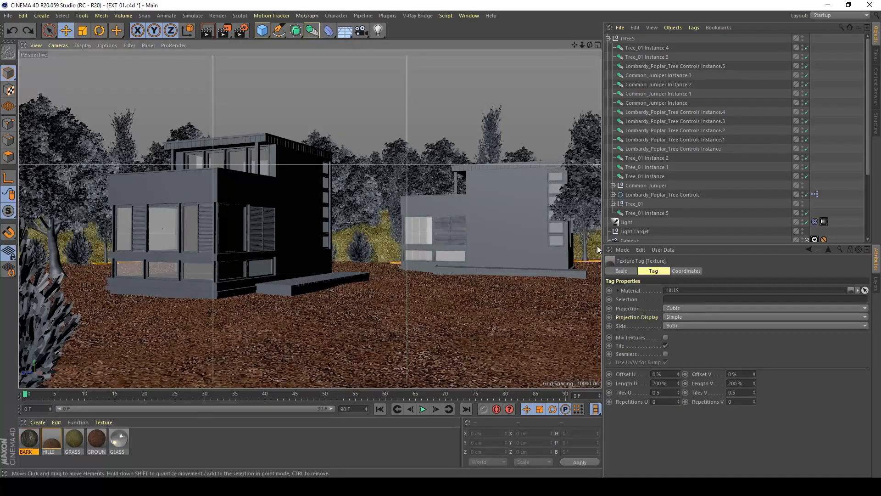
# - Expand Tree_01 in the object hierarchy and move Tree_01 Instance.5 directly above Tree_01 Instance.2
pyautogui.click(622, 204)
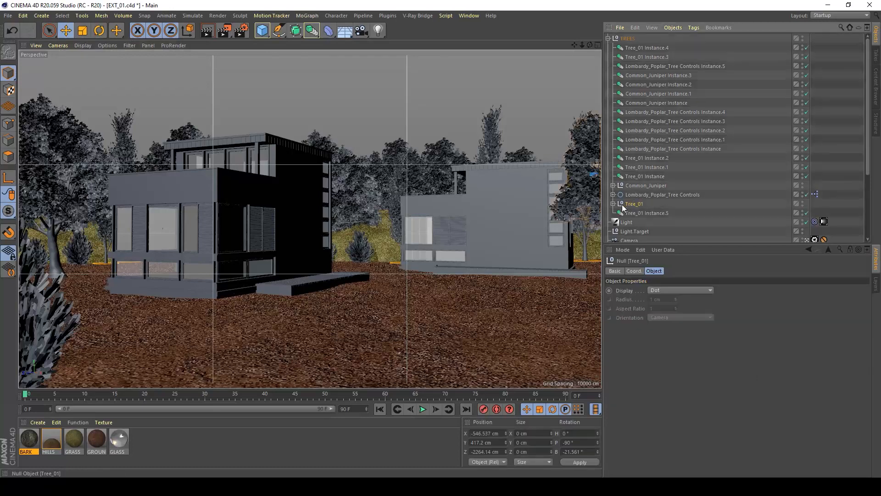
pyautogui.click(612, 204)
pyautogui.scroll(-2, 644, 216)
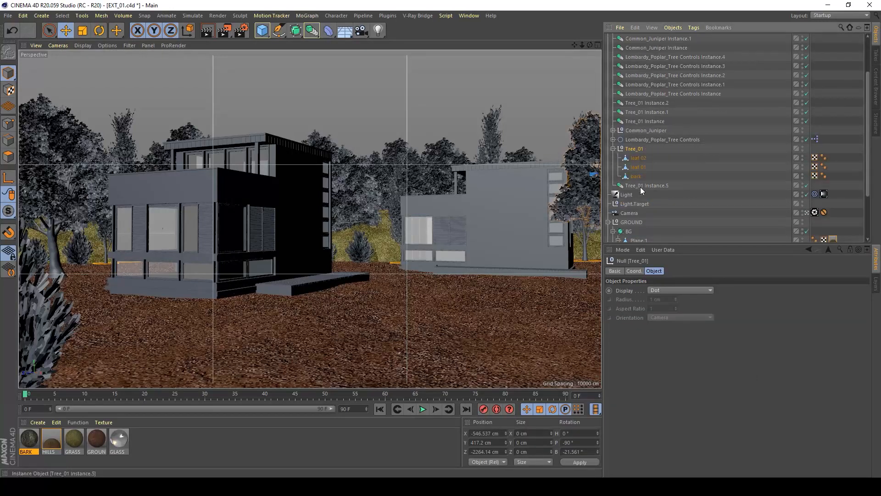
pyautogui.moveTo(649, 104); pyautogui.dragTo(649, 105)
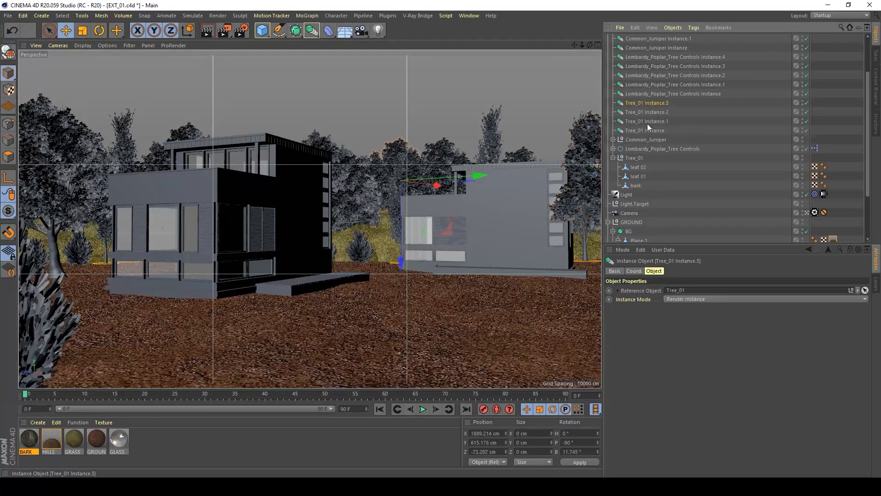
# - Assign the BARK material to the bark object of Tree_01 and inspect the trunk up close outside the scene camera
pyautogui.click(641, 158)
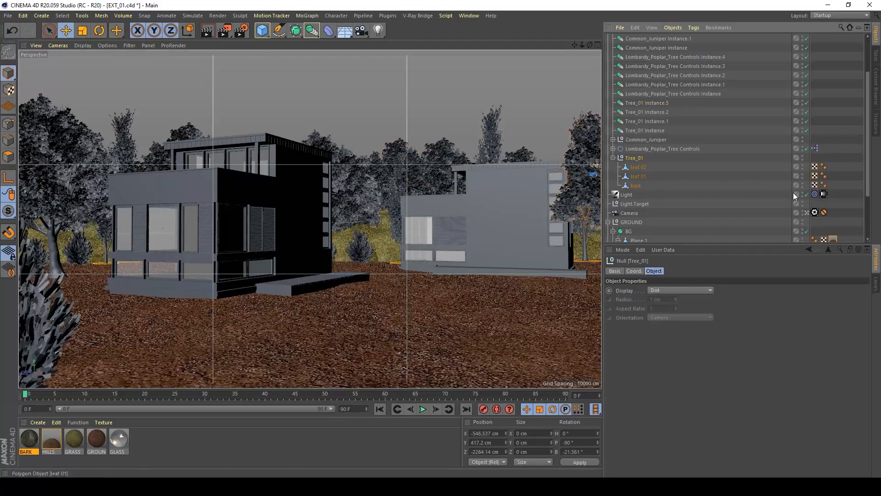
pyautogui.click(807, 213)
pyautogui.keyDown('alt'); pyautogui.moveTo(421, 318); pyautogui.dragTo(429, 262); pyautogui.keyUp('alt')
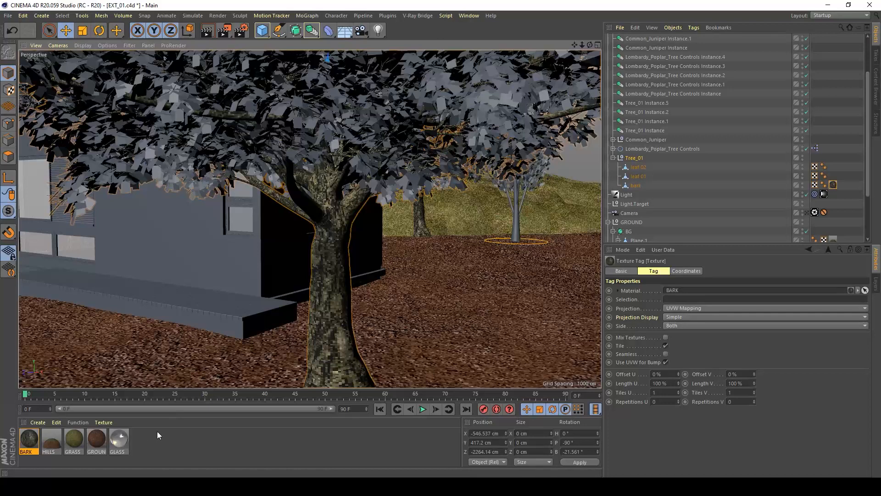
# - Create a new V-Ray Advanced Material and name it LEAF_01
pyautogui.click(37, 421)
pyautogui.moveTo(106, 317)
pyautogui.moveTo(182, 318)
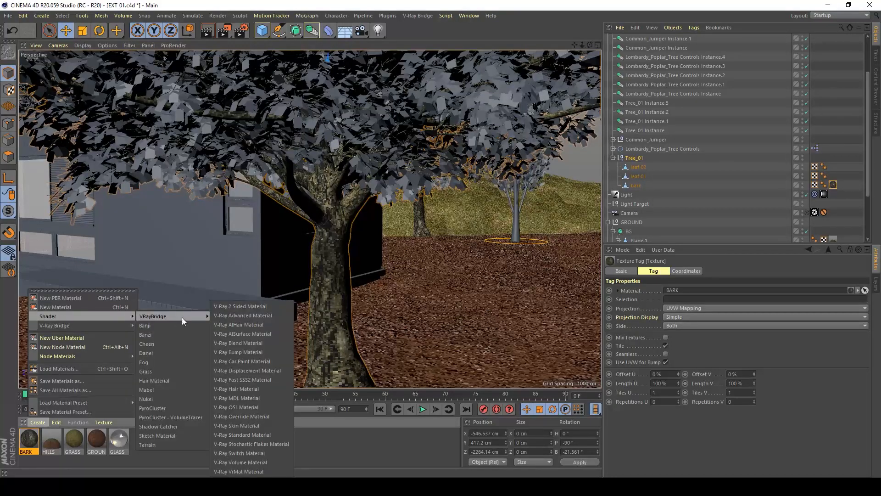
pyautogui.click(228, 319)
pyautogui.doubleClick(29, 439)
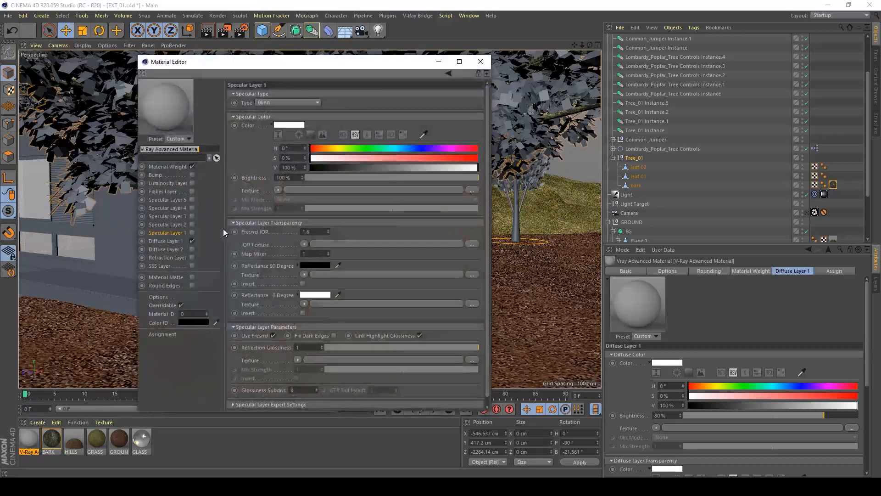
pyautogui.write('LEA')
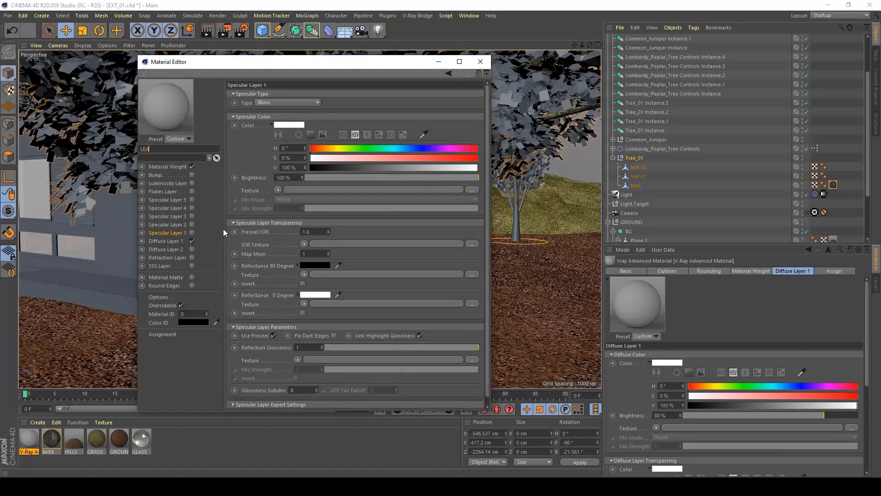
pyautogui.write('F_01')
pyautogui.press('Return')
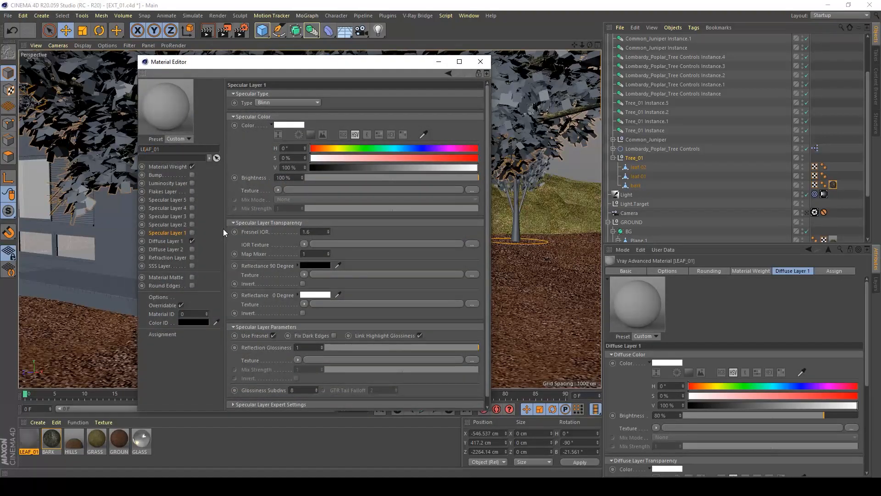
# - Load leaf_diffuse from the tex folder as the Diffuse Layer 1 color texture of LEAF_01
pyautogui.click(170, 241)
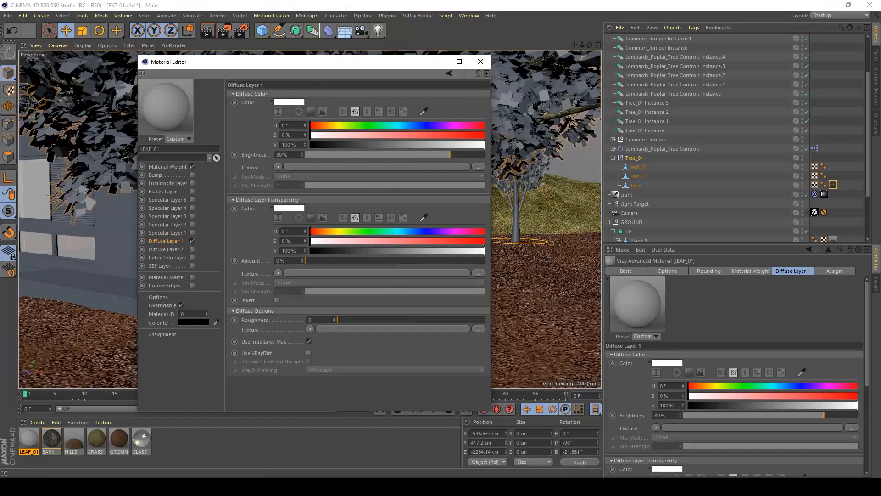
pyautogui.hotkey('alt', 'Tab')
pyautogui.moveTo(512, 386); pyautogui.dragTo(309, 171)
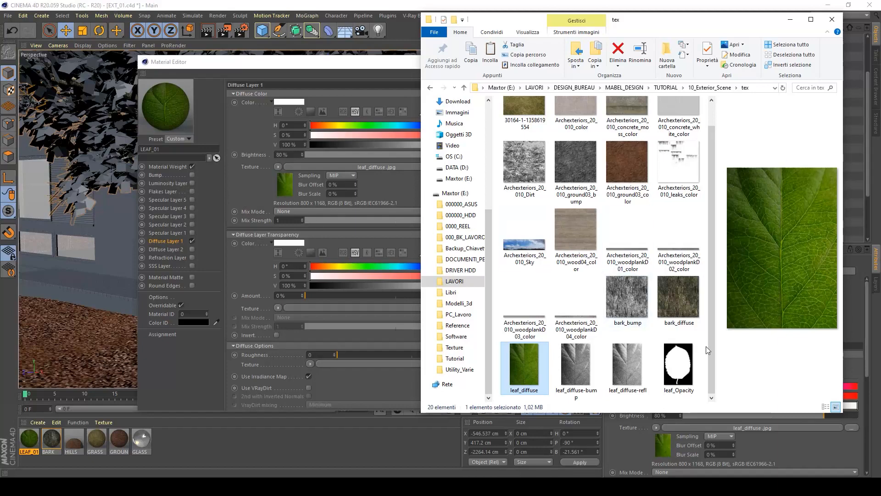
# - Load leaf_Opacity from the tex folder as LEAF_01's Material Weight Color Map and enable Invert
pyautogui.click(678, 365)
pyautogui.click(169, 167)
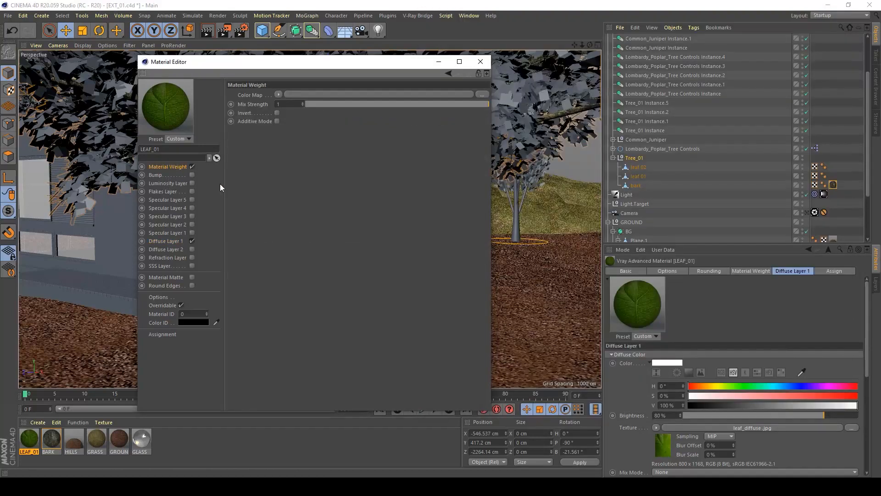
pyautogui.hotkey('alt', 'Tab')
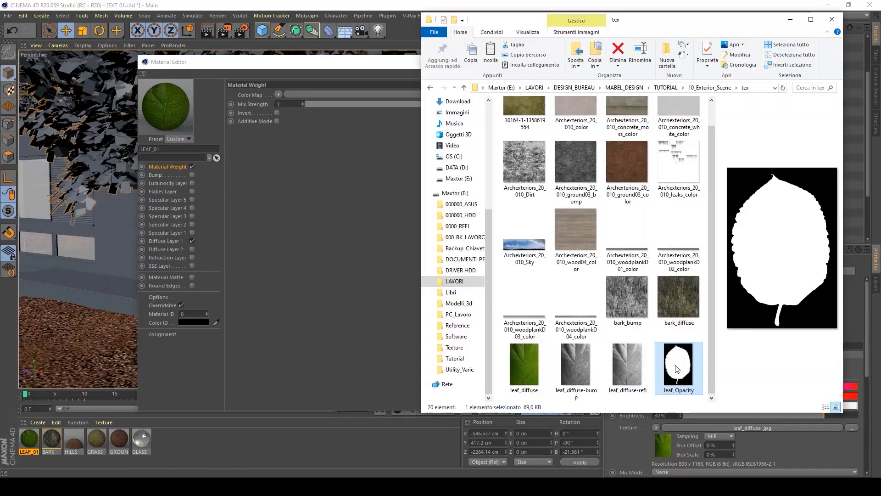
pyautogui.moveTo(674, 367); pyautogui.dragTo(284, 90)
pyautogui.click(315, 174)
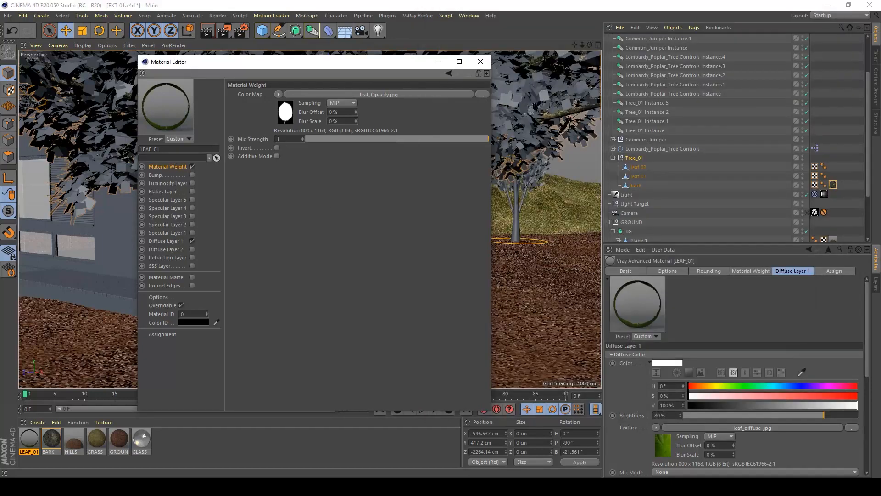
pyautogui.click(277, 148)
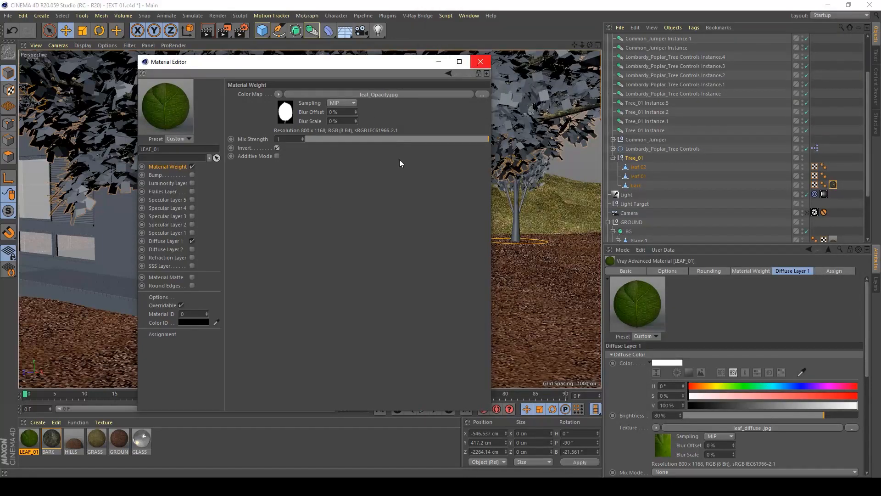
# - Wrap LEAF_01's diffuse texture in a Filter shader with Saturation -21 % and Hue 346°
pyautogui.click(165, 241)
pyautogui.click(277, 166)
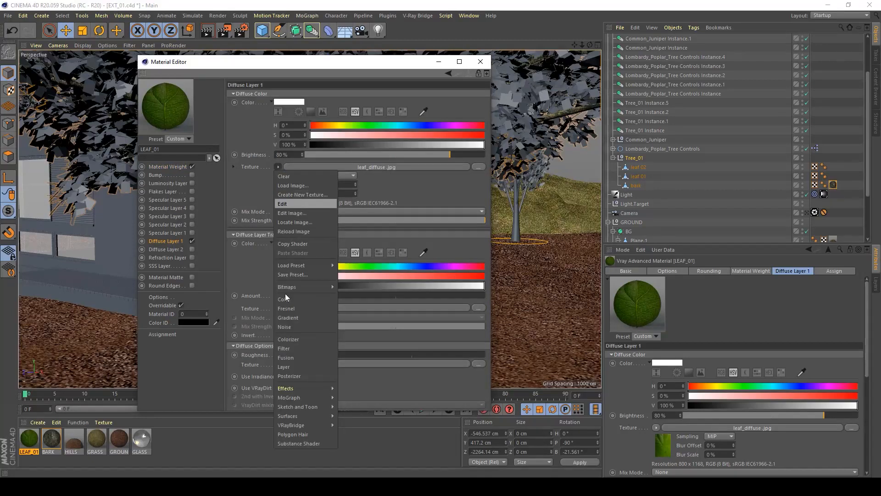
pyautogui.click(290, 348)
pyautogui.click(290, 183)
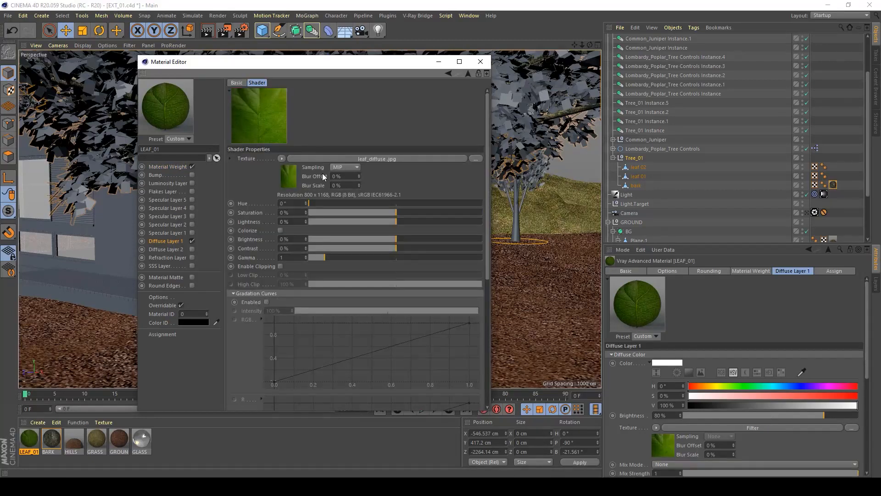
pyautogui.moveTo(392, 211); pyautogui.dragTo(378, 212)
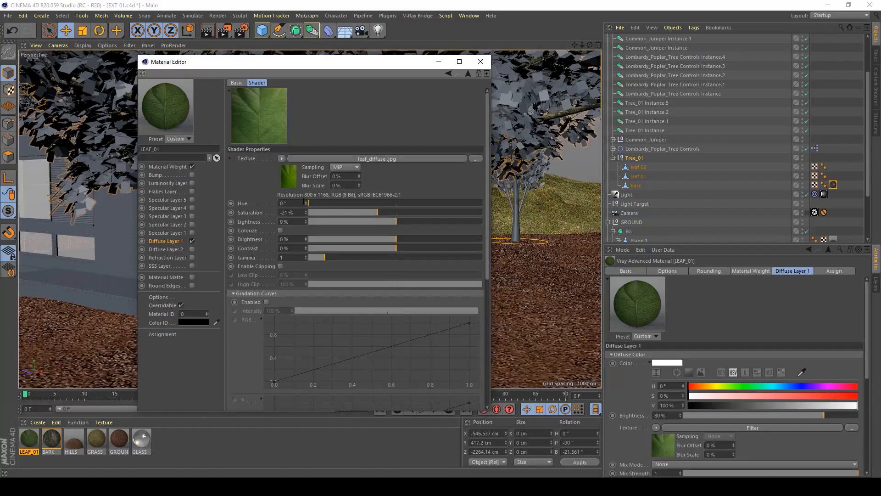
pyautogui.moveTo(312, 201); pyautogui.dragTo(547, 211)
pyautogui.moveTo(486, 205); pyautogui.dragTo(477, 204)
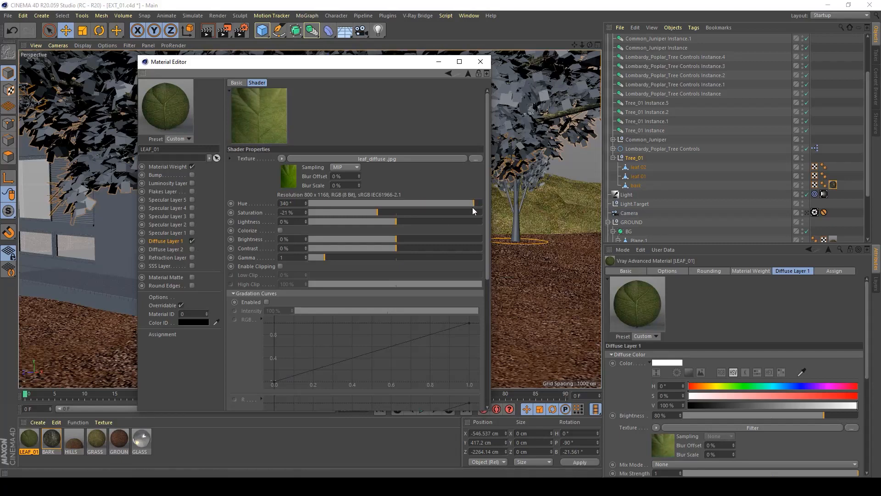
pyautogui.moveTo(468, 205); pyautogui.dragTo(466, 205)
# - Duplicate the LEAF_01 material, give the copy a yellower Filter hue with slightly adjusted saturation, and close the editor
pyautogui.click(26, 445)
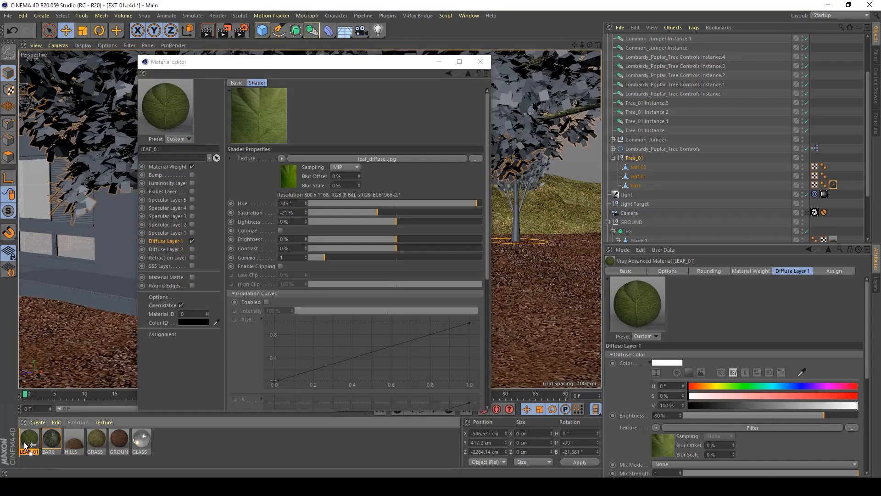
pyautogui.keyDown('ctrl'); pyautogui.moveTo(27, 445); pyautogui.dragTo(46, 442); pyautogui.keyUp('ctrl')
pyautogui.click(294, 187)
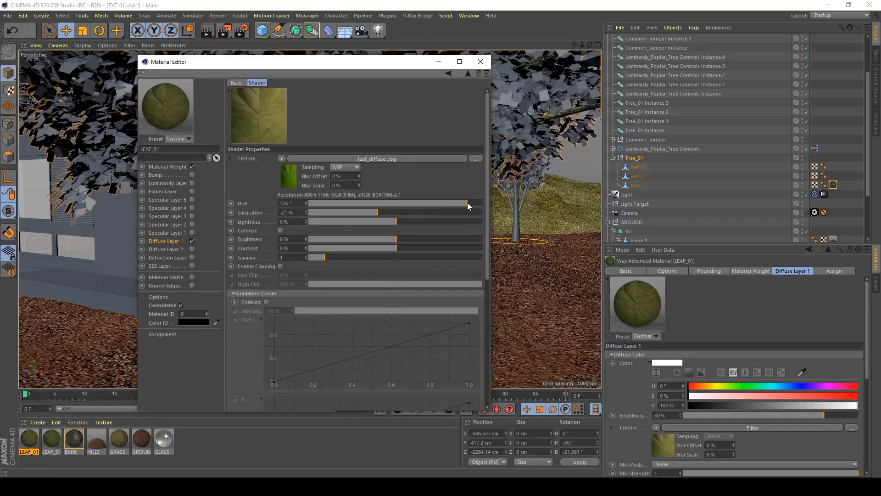
pyautogui.moveTo(466, 204); pyautogui.dragTo(462, 203)
pyautogui.moveTo(377, 215); pyautogui.dragTo(375, 211)
pyautogui.click(486, 65)
pyautogui.click(264, 453)
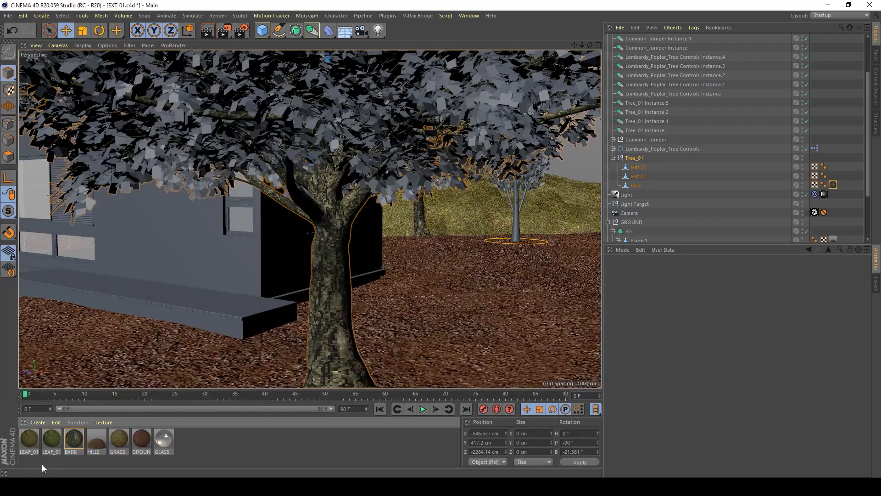
# - Assign the green LEAF_01 material to leaf 02 and its yellower copy to leaf 01, inspect the leaves, and return to the scene camera
pyautogui.moveTo(50, 448); pyautogui.dragTo(640, 167)
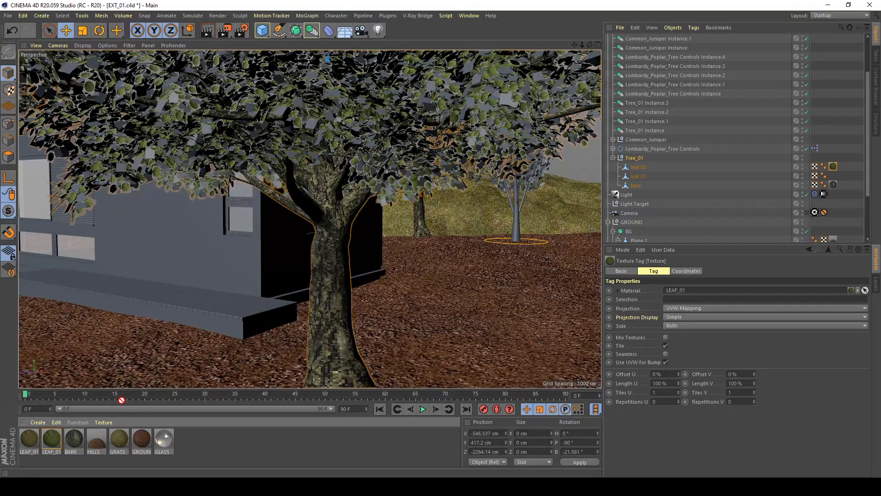
pyautogui.moveTo(121, 400); pyautogui.dragTo(642, 176)
pyautogui.keyDown('alt'); pyautogui.moveTo(473, 123); pyautogui.dragTo(463, 148); pyautogui.keyUp('alt')
pyautogui.keyDown('alt'); pyautogui.moveTo(464, 148); pyautogui.dragTo(444, 181, button='right'); pyautogui.keyUp('alt')
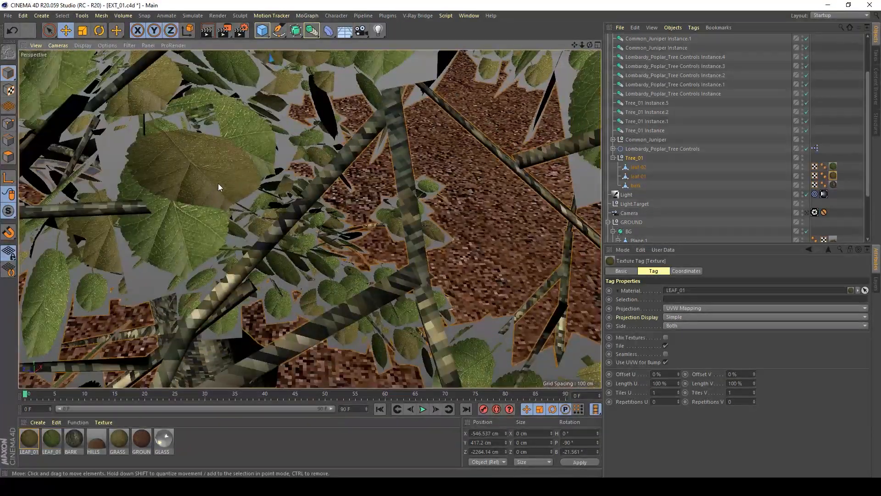
pyautogui.keyDown('alt'); pyautogui.moveTo(218, 183); pyautogui.dragTo(282, 257, button='middle'); pyautogui.keyUp('alt')
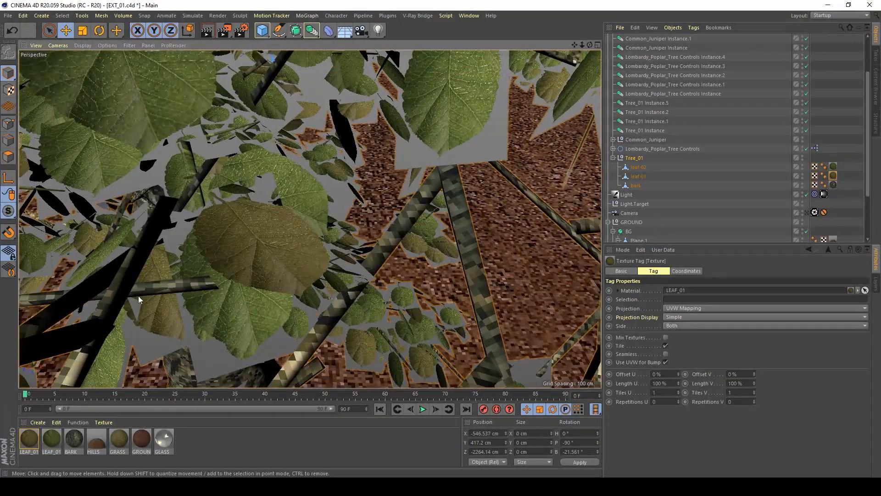
pyautogui.keyDown('alt'); pyautogui.moveTo(216, 339); pyautogui.dragTo(347, 275); pyautogui.keyUp('alt')
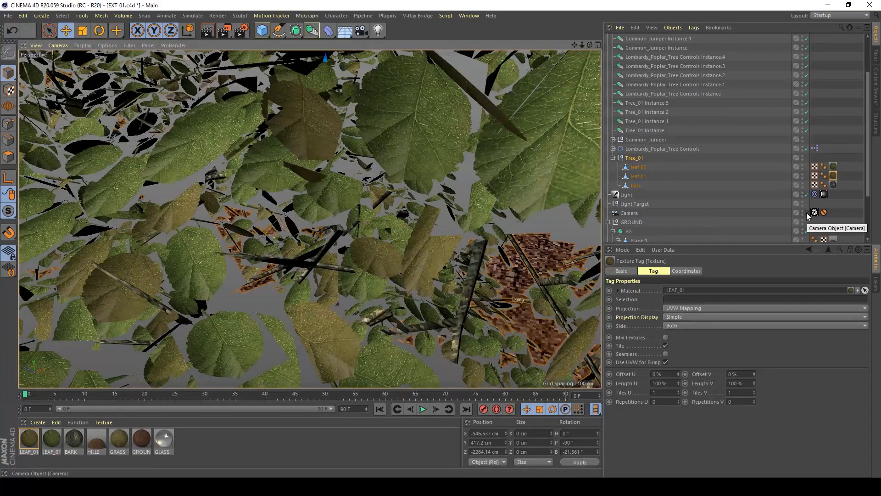
pyautogui.click(808, 213)
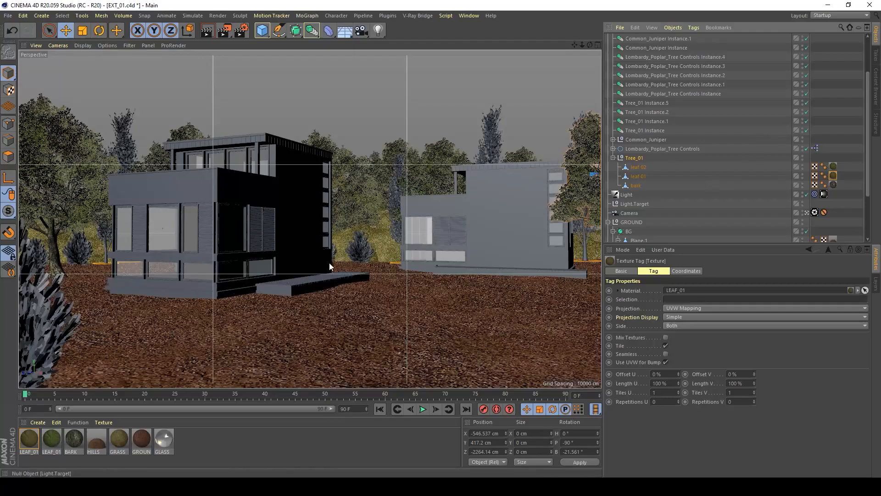
# - Leave the scene camera and examine the textured Tree_01 foliage and the untextured poplar trees from above
pyautogui.click(807, 213)
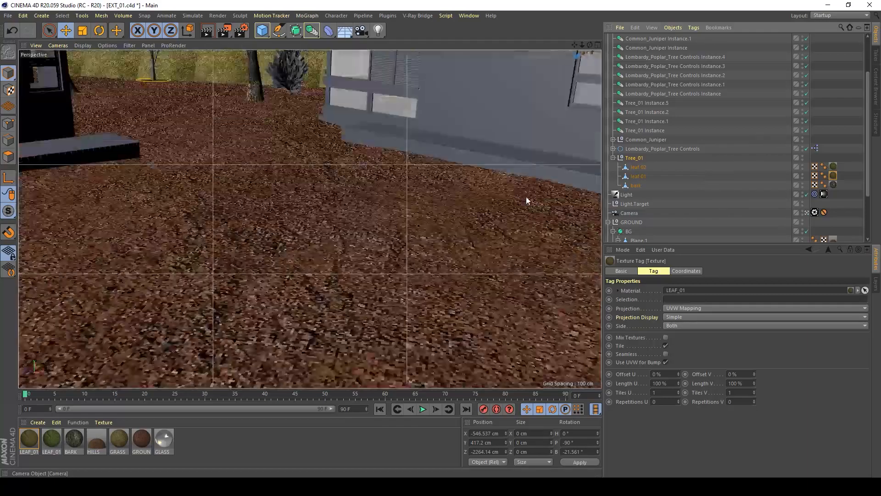
pyautogui.press('s')
pyautogui.keyDown('alt'); pyautogui.moveTo(447, 254); pyautogui.dragTo(192, 275, button='right'); pyautogui.keyUp('alt')
pyautogui.keyDown('alt'); pyautogui.moveTo(316, 284); pyautogui.dragTo(303, 317, button='middle'); pyautogui.keyUp('alt')
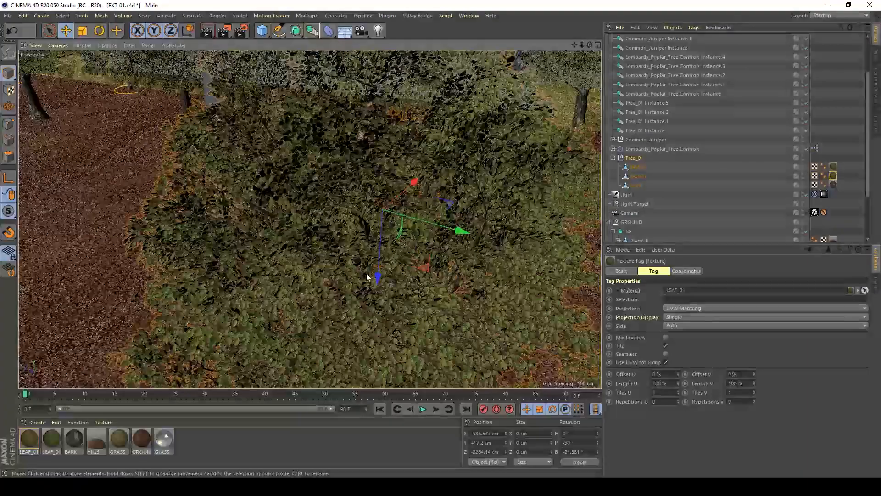
pyautogui.keyDown('alt'); pyautogui.moveTo(366, 273); pyautogui.dragTo(204, 191); pyautogui.keyUp('alt')
pyautogui.keyDown('alt'); pyautogui.moveTo(205, 191); pyautogui.dragTo(233, 255, button='middle'); pyautogui.keyUp('alt')
pyautogui.keyDown('alt'); pyautogui.moveTo(233, 254); pyautogui.dragTo(204, 294); pyautogui.keyUp('alt')
pyautogui.keyDown('alt'); pyautogui.moveTo(346, 213); pyautogui.dragTo(325, 235, button='middle'); pyautogui.keyUp('alt')
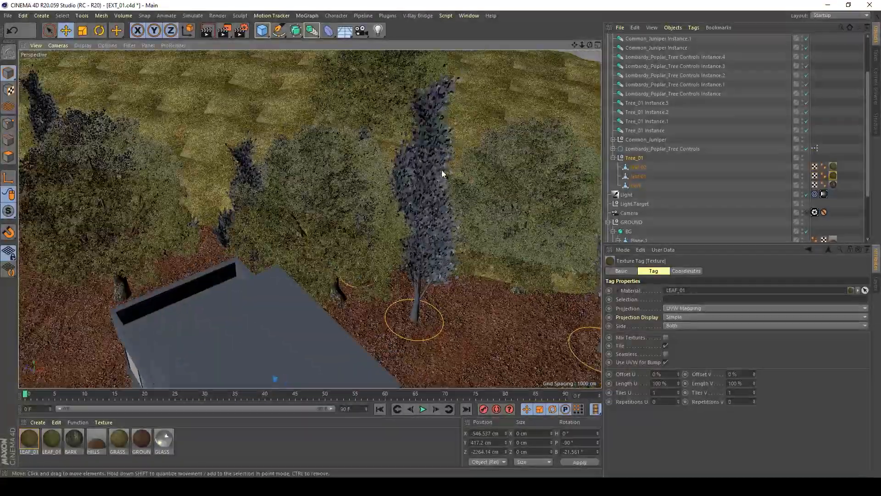
pyautogui.keyDown('alt'); pyautogui.moveTo(407, 285); pyautogui.dragTo(303, 293, button='middle'); pyautogui.keyUp('alt')
pyautogui.keyDown('alt'); pyautogui.moveTo(370, 349); pyautogui.dragTo(299, 240, button='middle'); pyautogui.keyUp('alt')
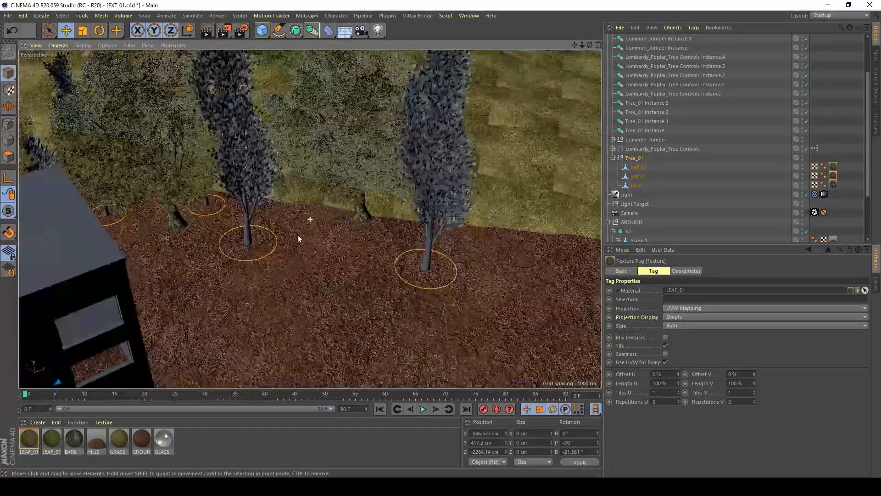
# - Duplicate the BARK material and rename the copy BARK_02
pyautogui.click(74, 441)
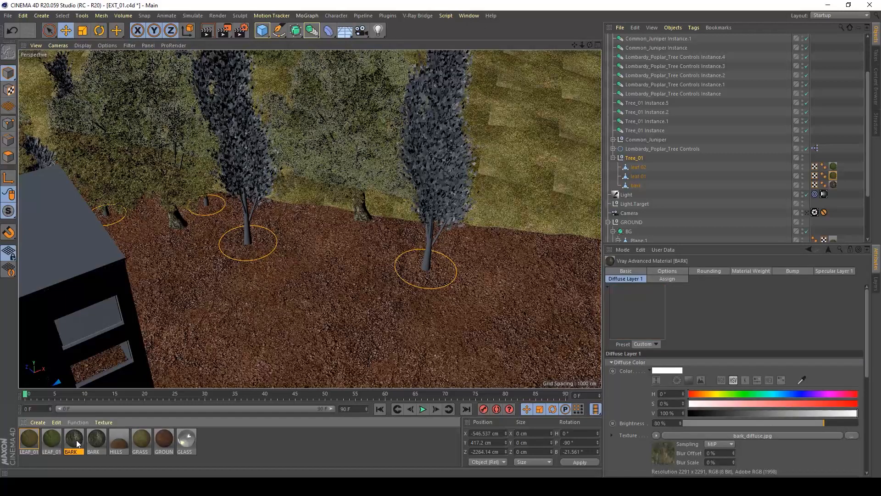
pyautogui.doubleClick(73, 441)
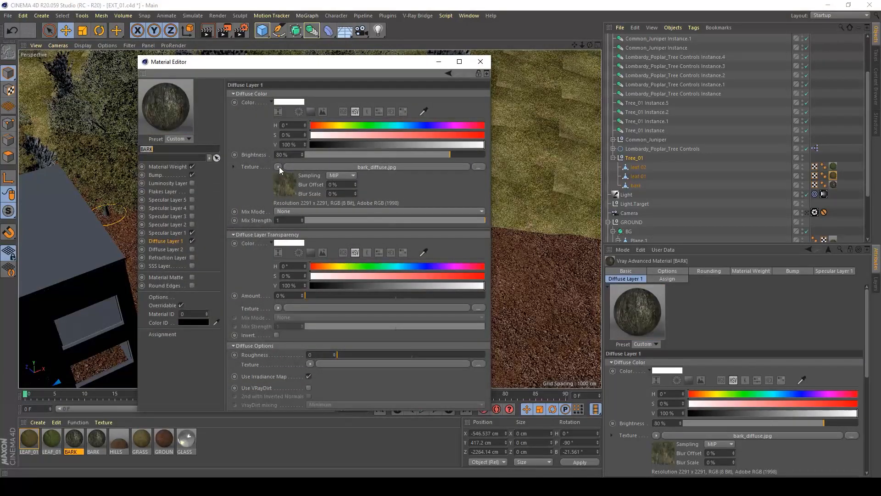
pyautogui.click(168, 147)
pyautogui.write('_01')
pyautogui.press('Return')
pyautogui.press('BackSpace')
pyautogui.write('2')
pyautogui.press('Return')
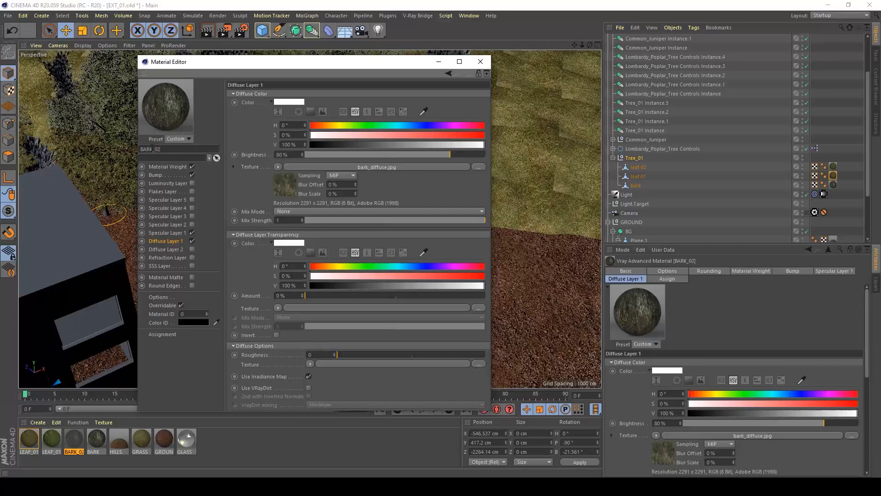
# - Rename the original BARK material as BARK_01
pyautogui.click(95, 438)
pyautogui.click(163, 148)
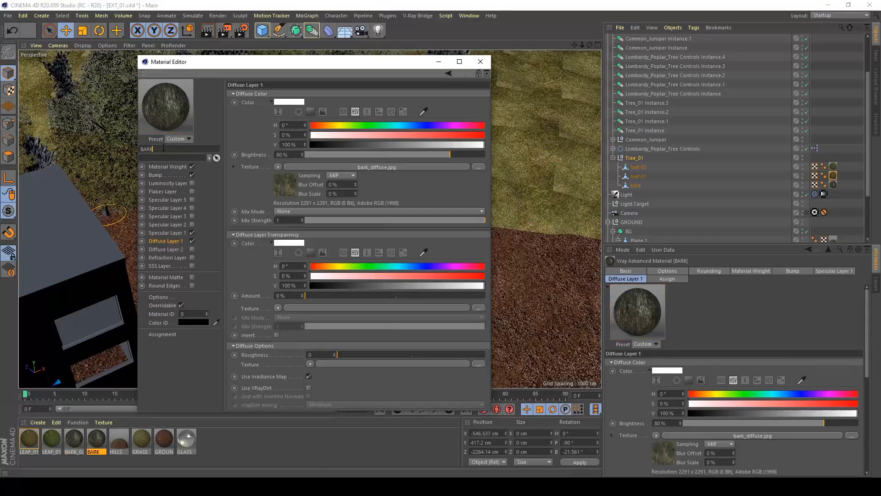
pyautogui.write('_01')
pyautogui.press('Return')
# - Wrap BARK_02's diffuse bitmap in a Layer shader and add a Color shader layer above it
pyautogui.click(73, 439)
pyautogui.click(293, 185)
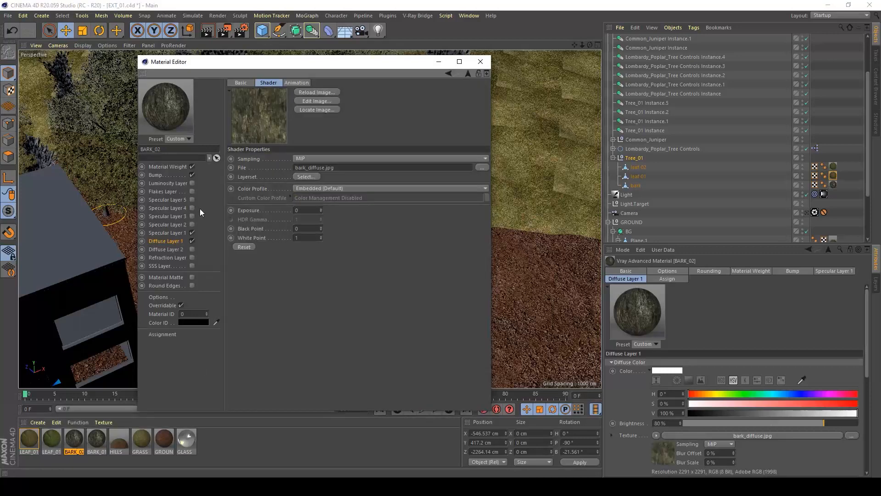
pyautogui.click(167, 241)
pyautogui.click(278, 165)
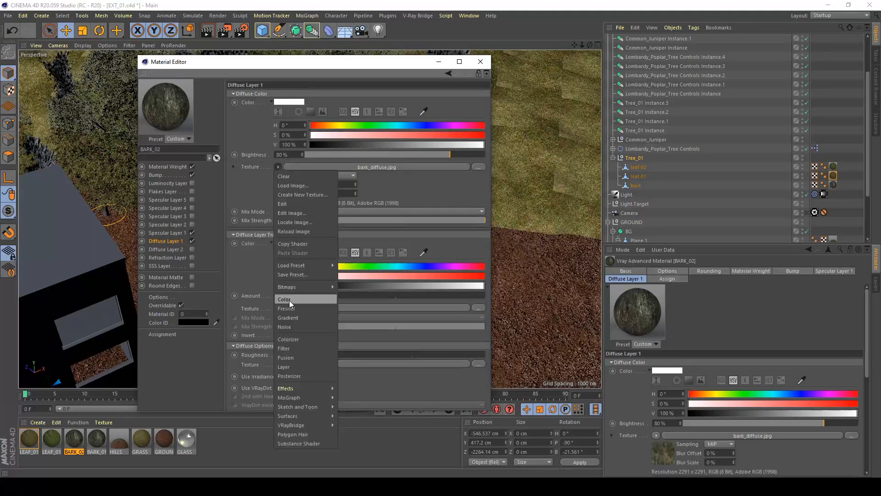
pyautogui.click(294, 365)
pyautogui.click(274, 192)
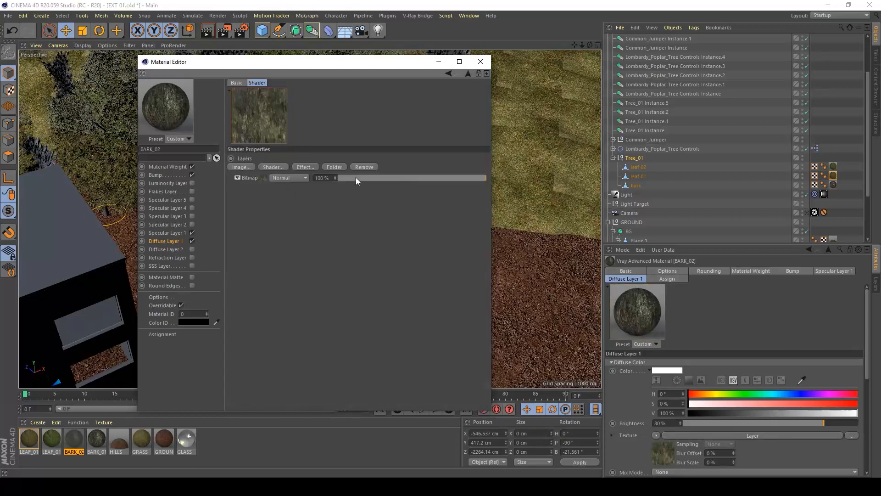
pyautogui.click(281, 167)
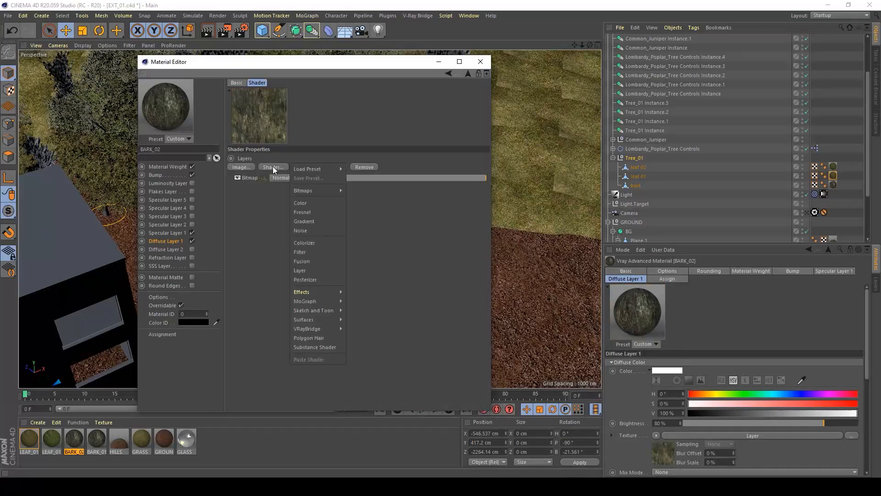
pyautogui.click(309, 211)
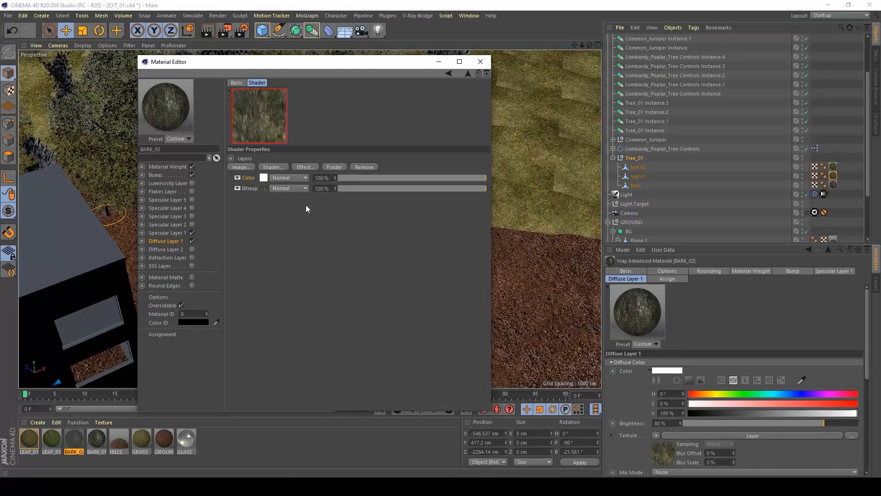
# - Set the Color layer to a dark brown of H 26°, S 45%, V 22%, and return to the layer stack
pyautogui.click(263, 179)
pyautogui.click(335, 184)
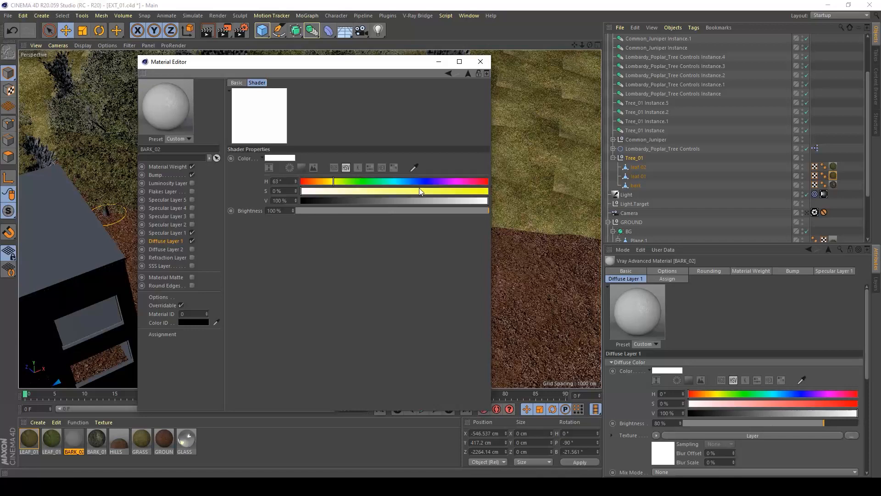
pyautogui.moveTo(333, 183); pyautogui.dragTo(314, 181)
pyautogui.moveTo(419, 198); pyautogui.dragTo(336, 203)
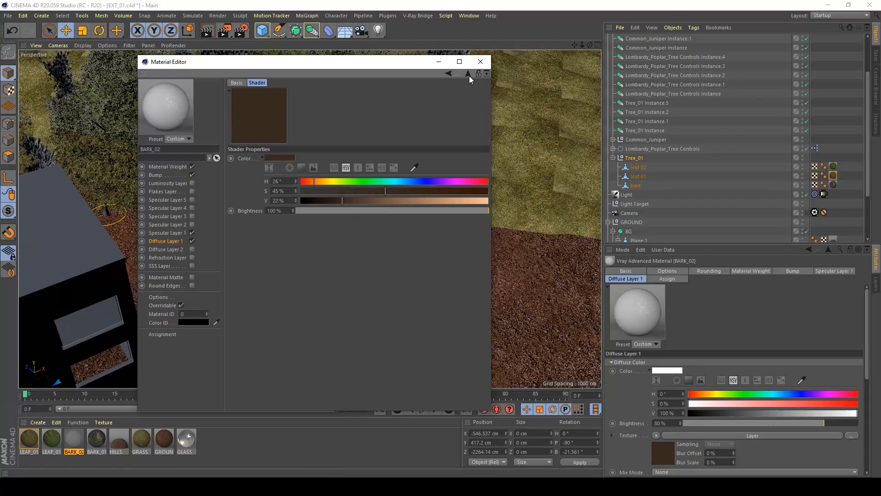
pyautogui.click(448, 73)
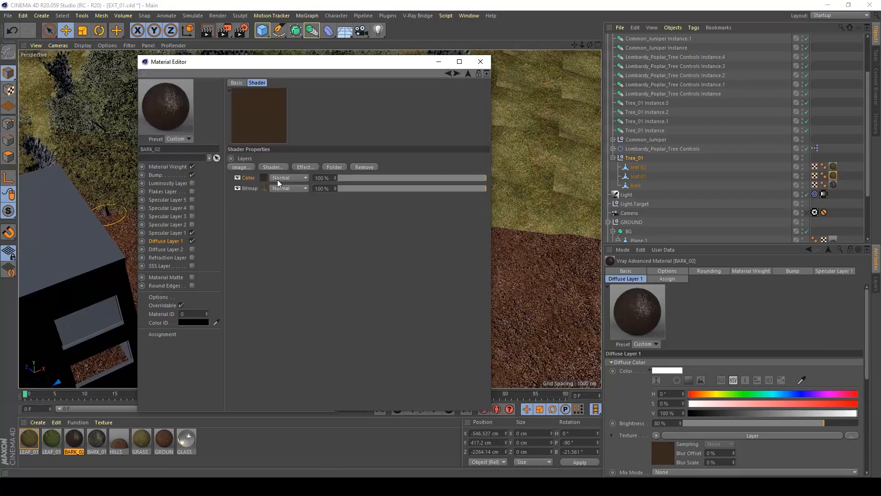
# - Set the Color layer's opacity to 75% and move the Bitmap layer above it at 15% opacity
pyautogui.moveTo(431, 176); pyautogui.dragTo(420, 176)
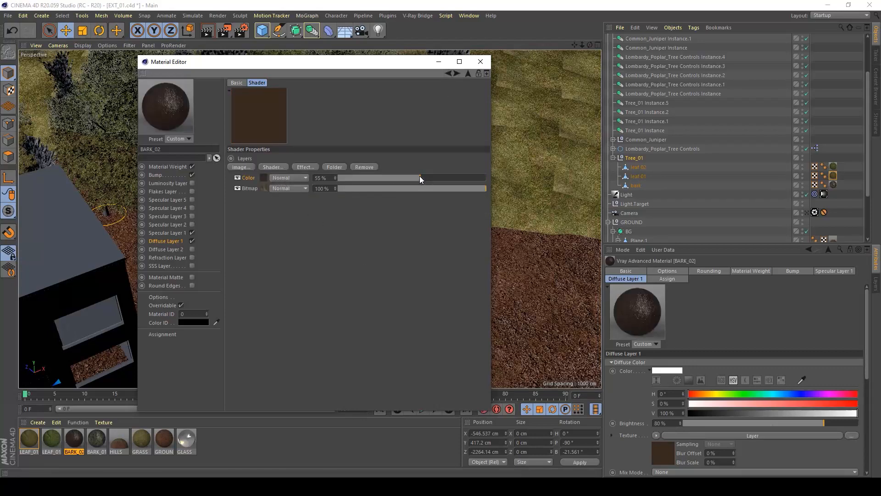
pyautogui.click(390, 188)
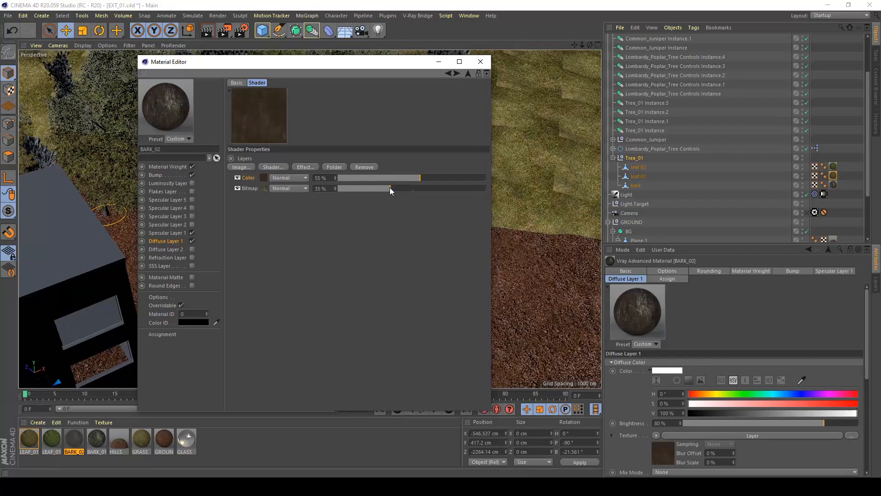
pyautogui.moveTo(425, 177); pyautogui.dragTo(477, 177)
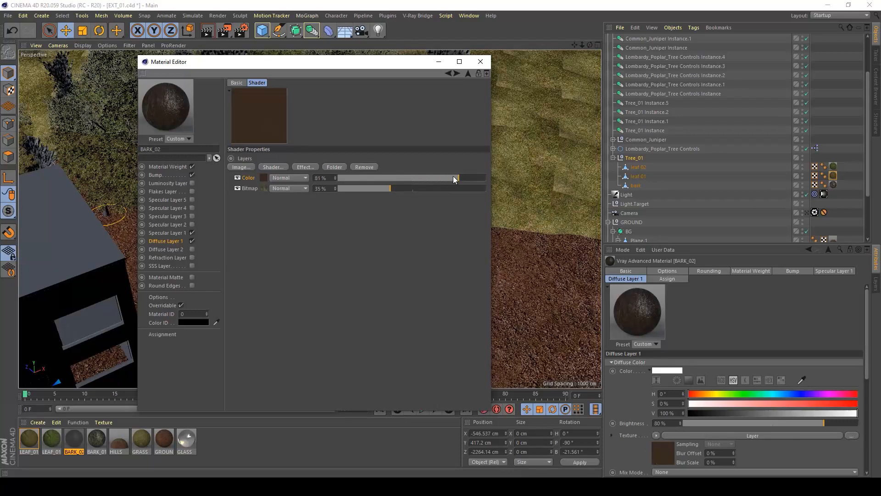
pyautogui.moveTo(251, 188); pyautogui.dragTo(250, 177)
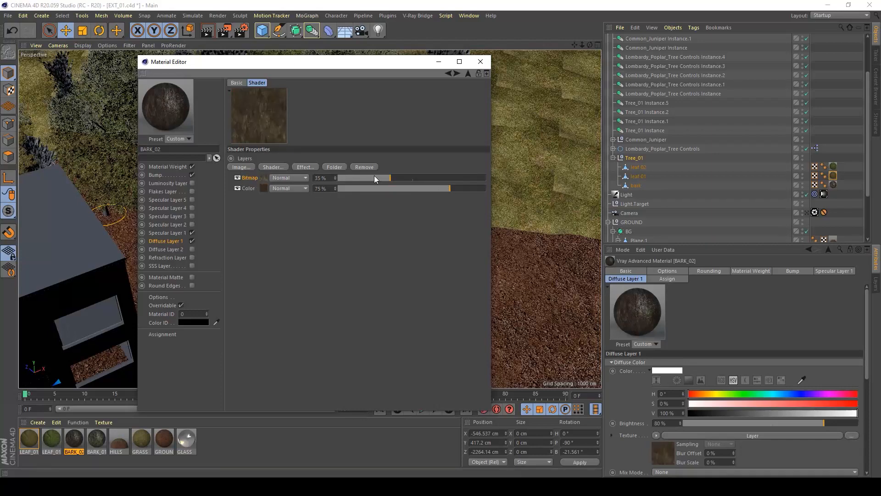
pyautogui.moveTo(374, 178); pyautogui.dragTo(360, 177)
# - Set the Bitmap layer's blend mode to Add at 12% opacity and the Color layer's opacity to 83%
pyautogui.click(302, 177)
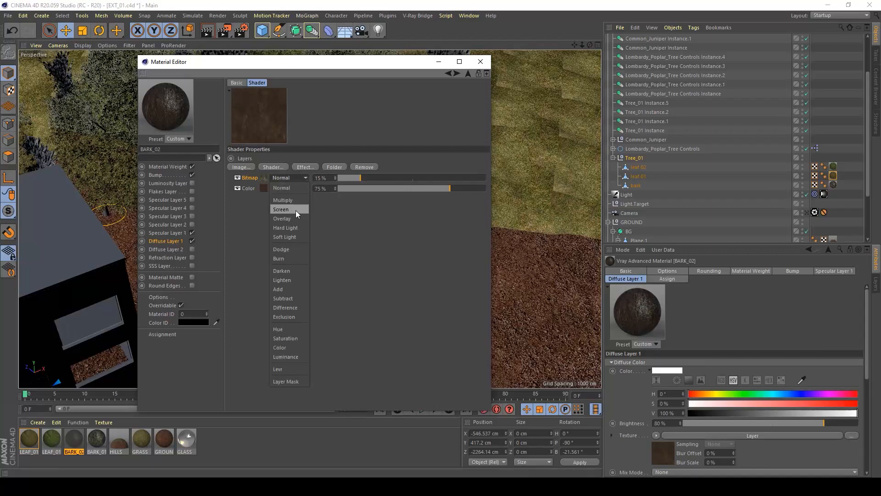
pyautogui.click(281, 289)
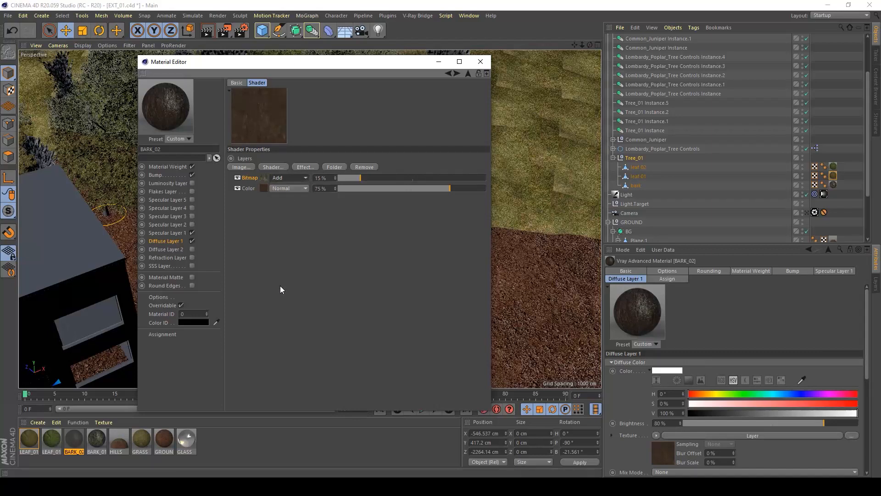
pyautogui.moveTo(451, 188)
pyautogui.mouseDown()
pyautogui.moveTo(489, 188)
pyautogui.moveTo(461, 188)
pyautogui.mouseUp()
pyautogui.moveTo(364, 178); pyautogui.dragTo(357, 176)
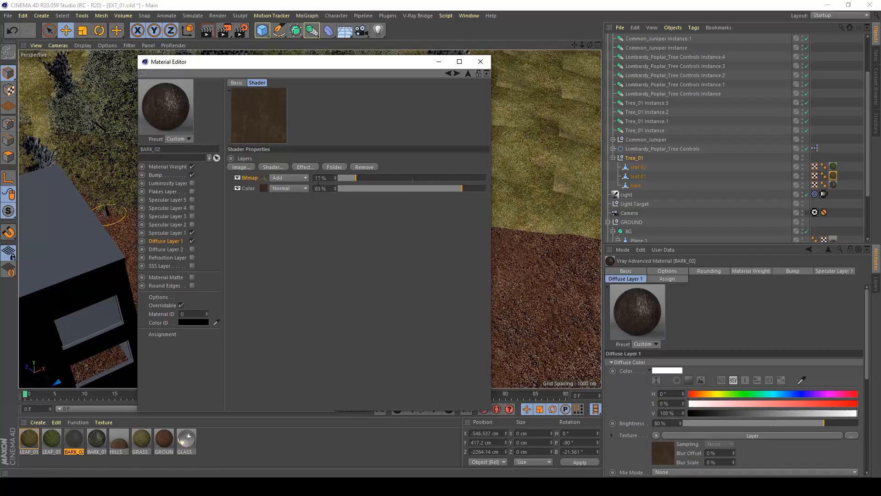
# - Lighten the Color layer's brown with a saturation of 36% and a higher value, and close the material editor
pyautogui.click(263, 187)
pyautogui.click(350, 199)
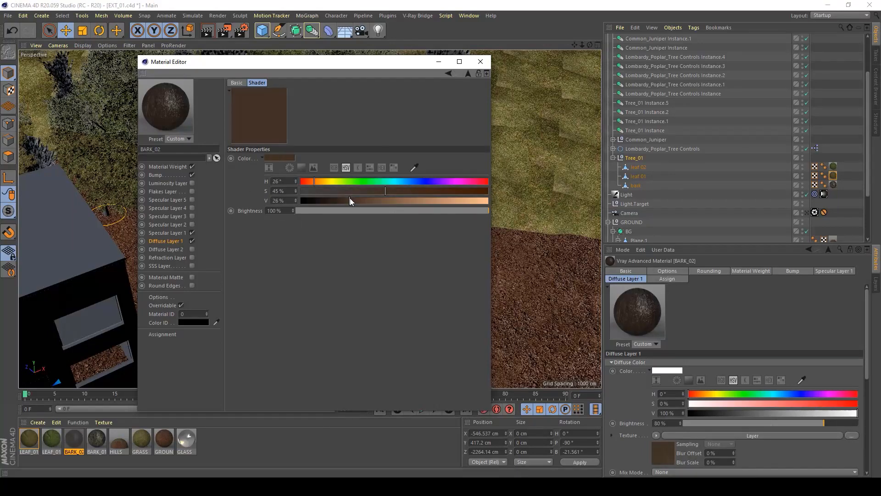
pyautogui.moveTo(349, 200); pyautogui.dragTo(368, 189)
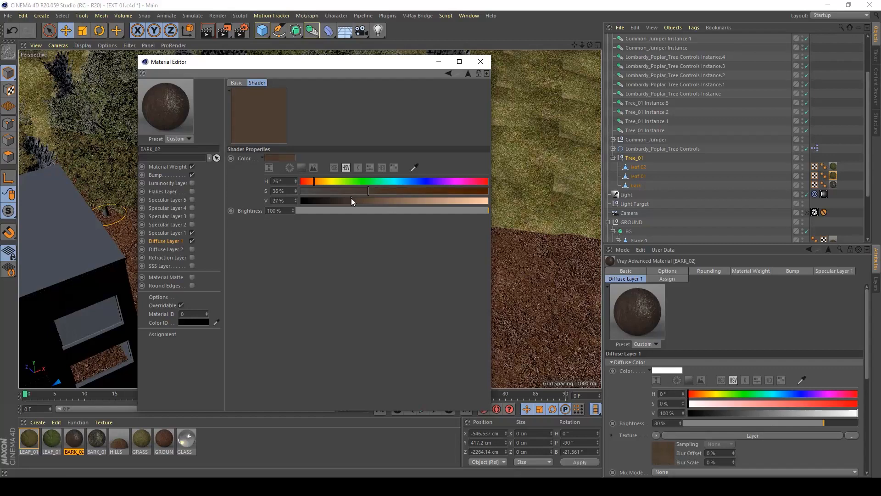
pyautogui.moveTo(355, 199); pyautogui.dragTo(361, 200)
pyautogui.click(468, 74)
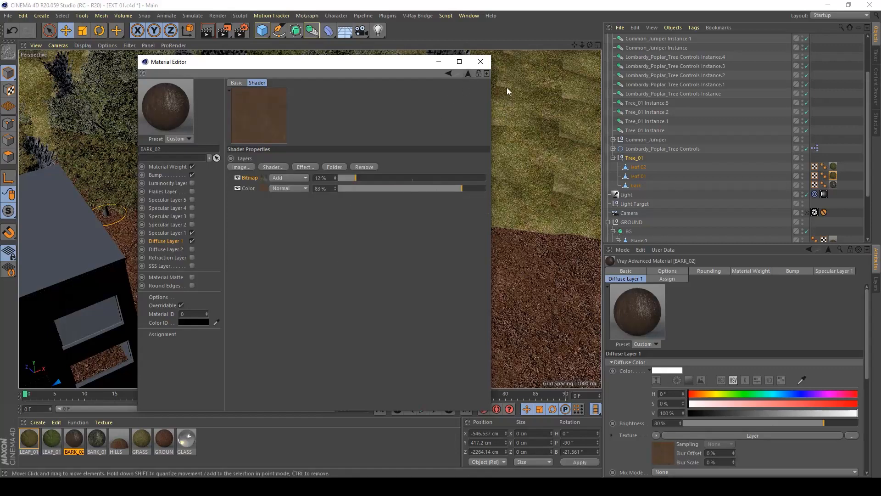
pyautogui.click(480, 62)
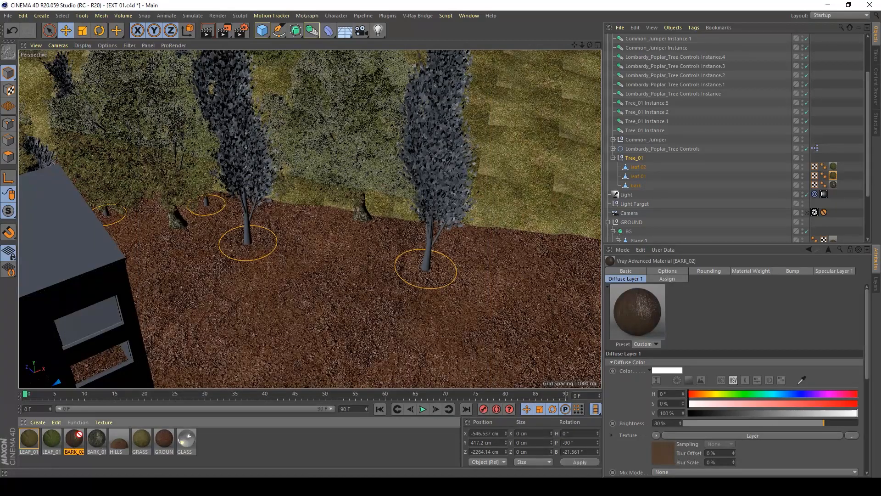
# - Apply BARK_02 to the trunk of the Lombardy_Poplar_Tree Controls tree and view it up close
pyautogui.moveTo(76, 435); pyautogui.dragTo(426, 249)
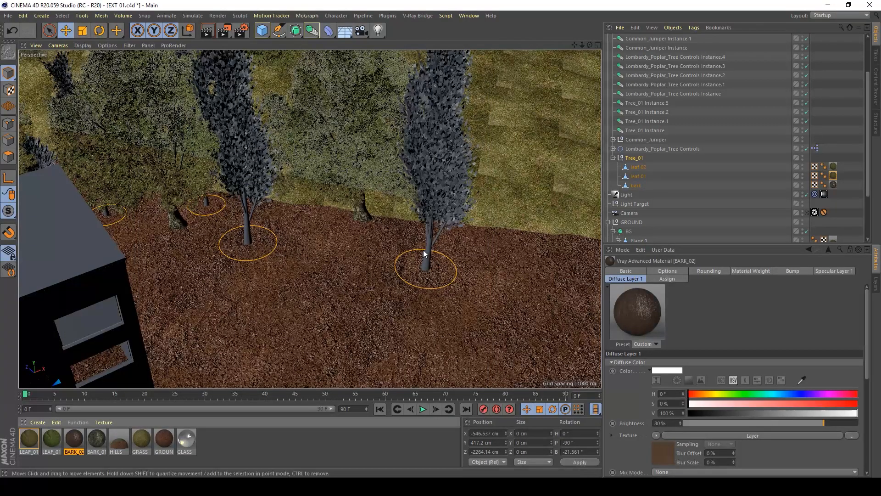
pyautogui.click(643, 149)
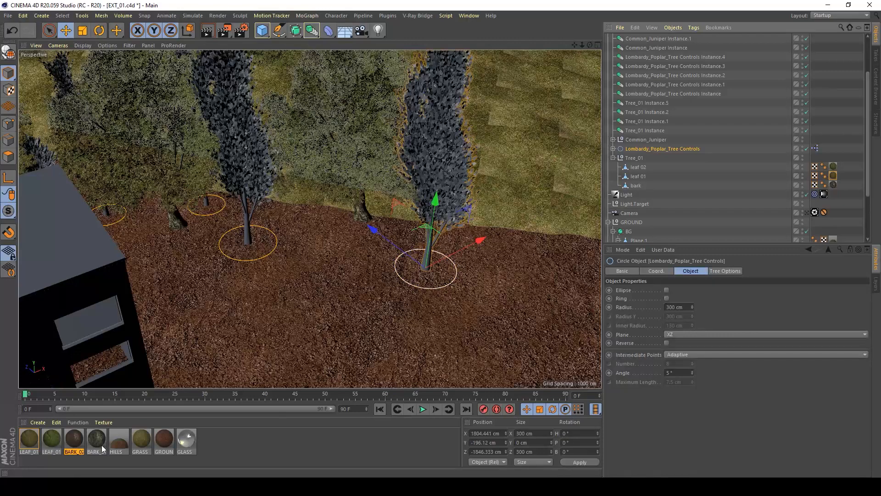
pyautogui.moveTo(76, 433); pyautogui.dragTo(430, 252)
pyautogui.keyDown('alt'); pyautogui.moveTo(450, 250); pyautogui.dragTo(641, 240, button='right'); pyautogui.keyUp('alt')
pyautogui.keyDown('alt'); pyautogui.moveTo(335, 244); pyautogui.dragTo(753, 203); pyautogui.keyUp('alt')
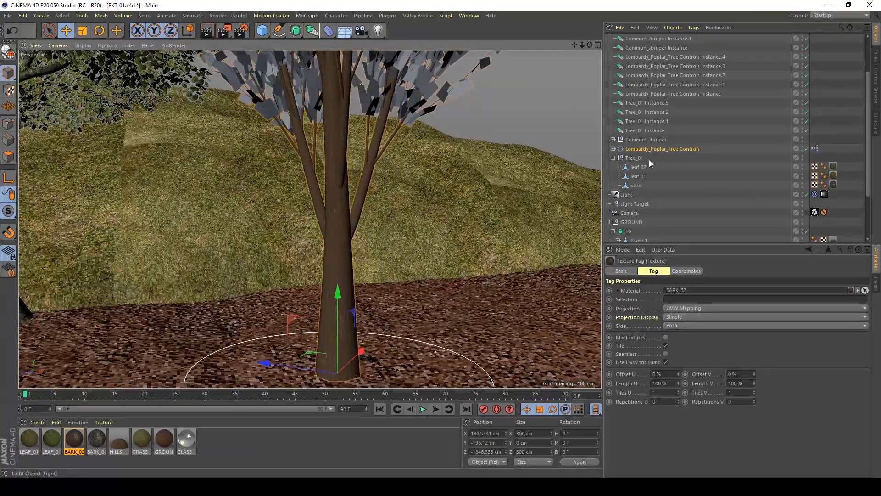
# - Check the Bark polygon selection of the poplar's Tree mesh and set its BARK_02 texture projection to Cubic
pyautogui.click(613, 149)
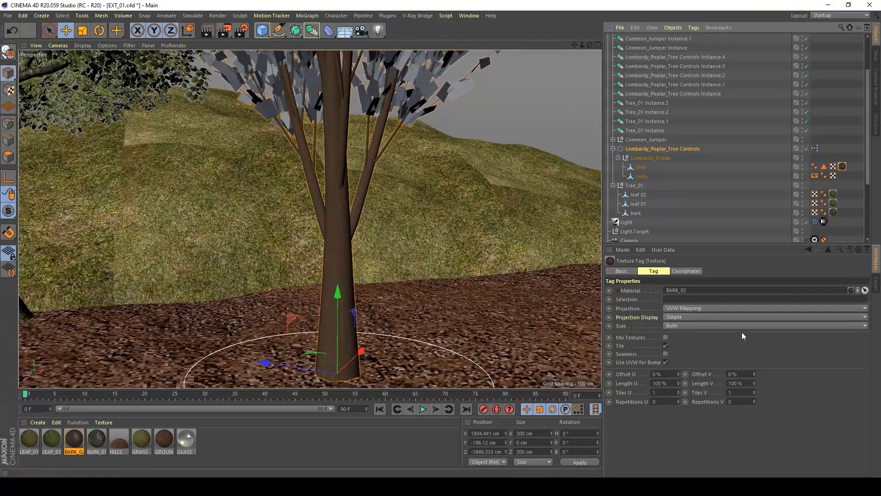
pyautogui.doubleClick(824, 166)
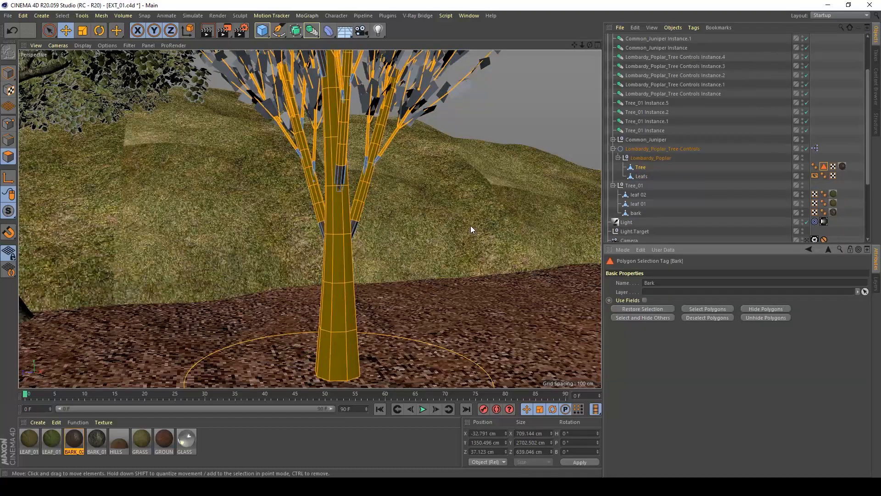
pyautogui.click(842, 167)
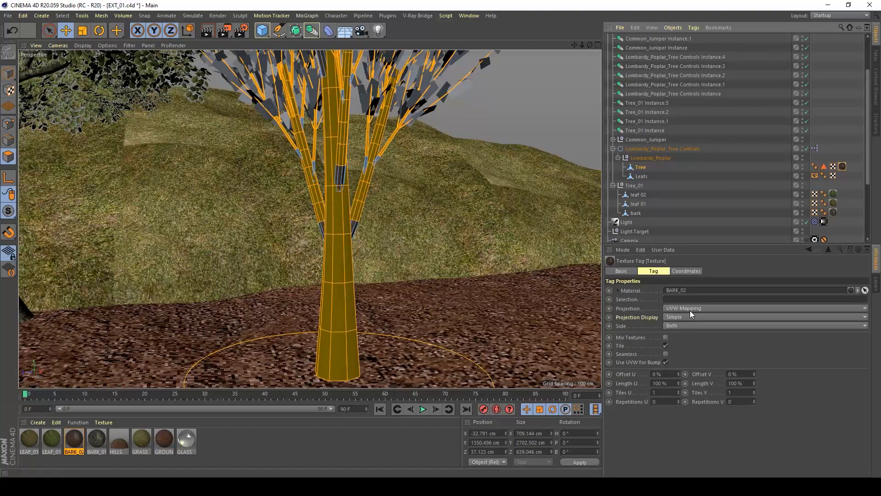
pyautogui.click(521, 303)
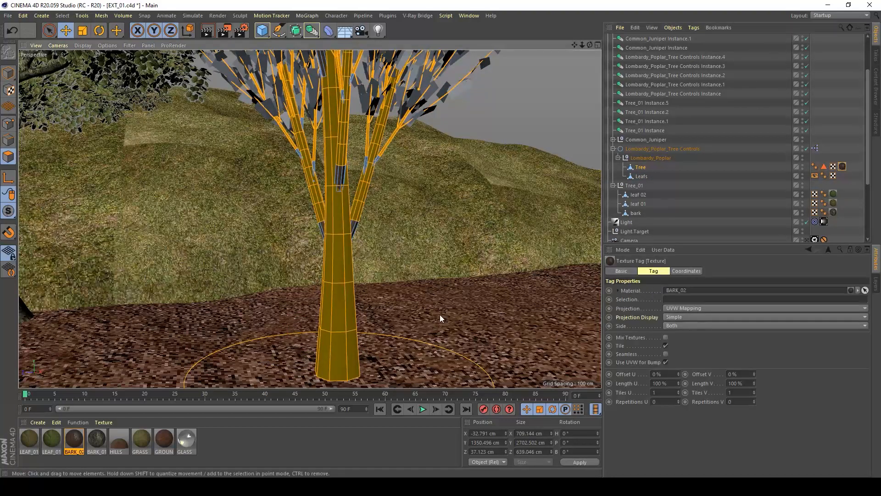
pyautogui.click(698, 308)
pyautogui.click(682, 345)
# - Examine the bark texture on the poplar's trunk and branches from several angles and distances
pyautogui.keyDown('alt'); pyautogui.moveTo(388, 262); pyautogui.dragTo(171, 282); pyautogui.keyUp('alt')
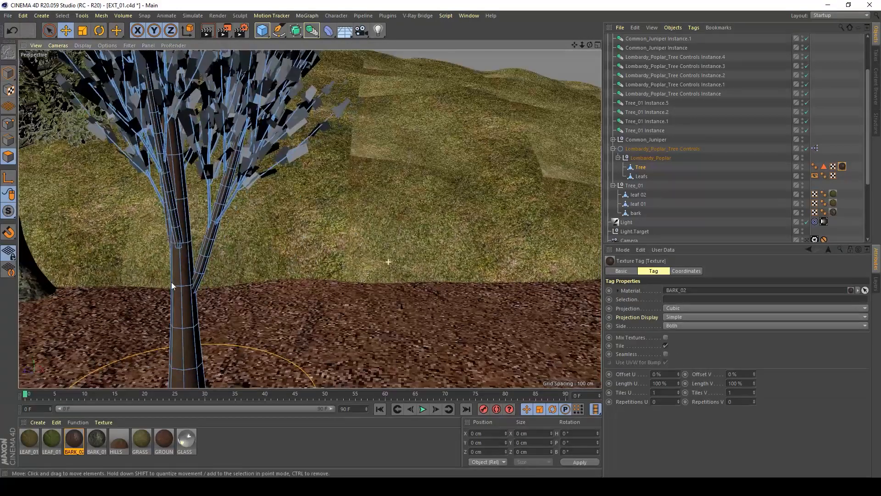
pyautogui.keyDown('alt'); pyautogui.moveTo(161, 274); pyautogui.dragTo(232, 258, button='right'); pyautogui.keyUp('alt')
pyautogui.scroll(-5, 276, 225)
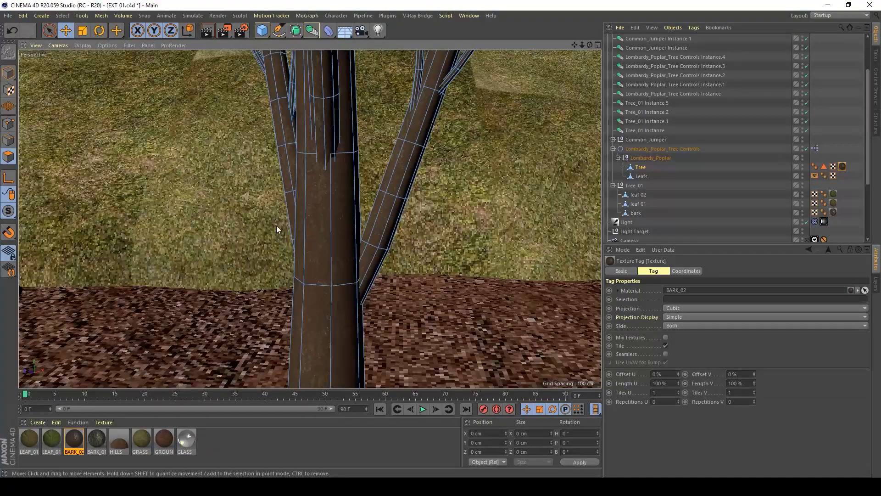
pyautogui.keyDown('alt'); pyautogui.moveTo(277, 225); pyautogui.dragTo(389, 287); pyautogui.keyUp('alt')
pyautogui.keyDown('alt'); pyautogui.moveTo(390, 287); pyautogui.dragTo(273, 271, button='right'); pyautogui.keyUp('alt')
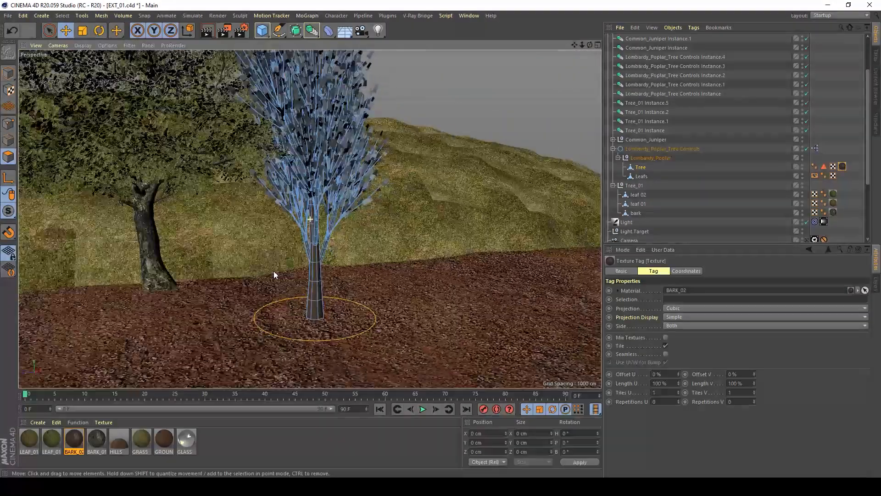
pyautogui.keyDown('alt'); pyautogui.moveTo(274, 271); pyautogui.dragTo(253, 266, button='middle'); pyautogui.keyUp('alt')
pyautogui.moveTo(299, 262)
pyautogui.keyDown('alt'); pyautogui.mouseDown()
pyautogui.moveTo(319, 246)
pyautogui.moveTo(389, 252)
pyautogui.moveTo(301, 280)
pyautogui.mouseUp(); pyautogui.keyUp('alt')
pyautogui.keyDown('alt'); pyautogui.moveTo(287, 200); pyautogui.dragTo(294, 267, button='middle'); pyautogui.keyUp('alt')
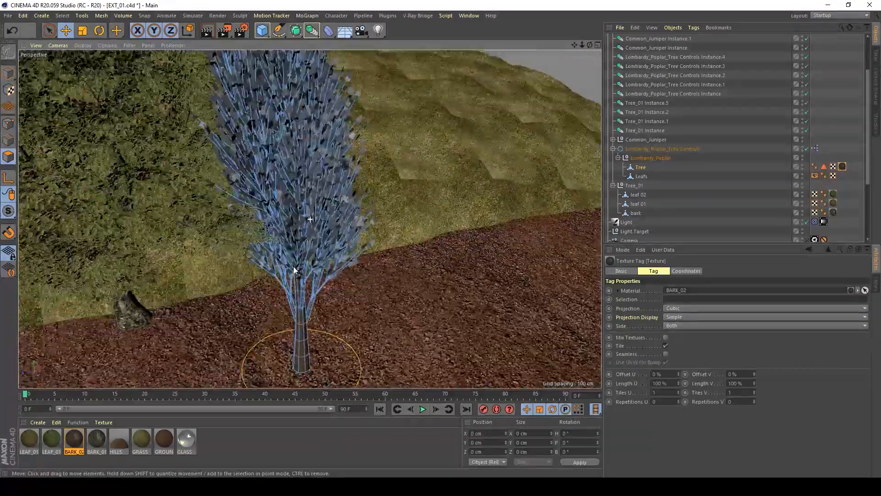
pyautogui.keyDown('alt'); pyautogui.moveTo(294, 270); pyautogui.dragTo(272, 223); pyautogui.keyUp('alt')
# - Switch back to Model mode, deselect the poplar tree and view its trunk beside the neighbouring tree
pyautogui.click(8, 74)
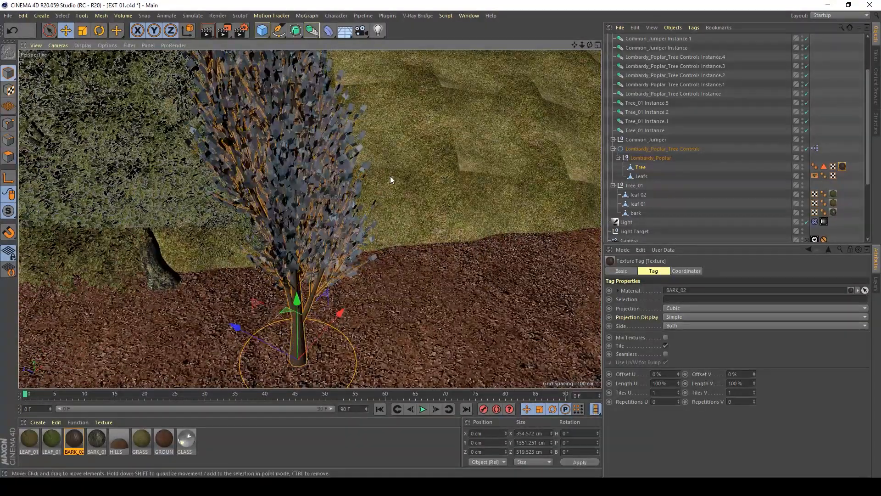
pyautogui.click(843, 151)
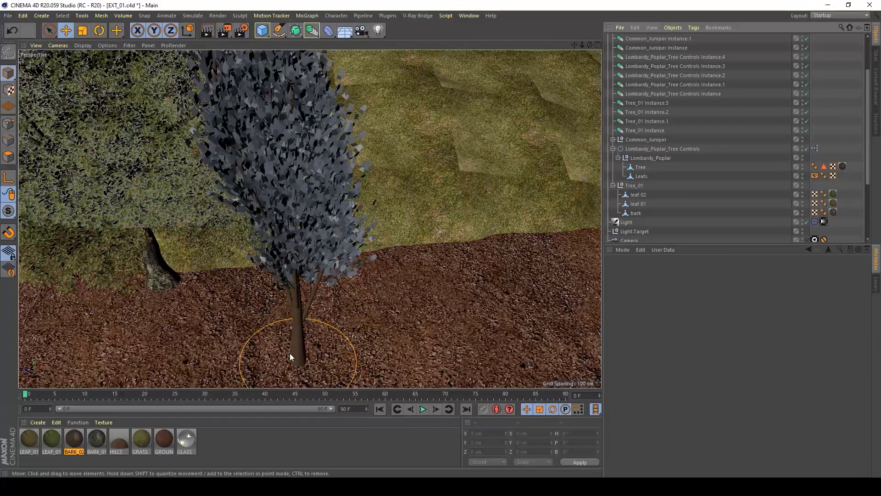
pyautogui.keyDown('alt'); pyautogui.moveTo(290, 325); pyautogui.dragTo(283, 288); pyautogui.keyUp('alt')
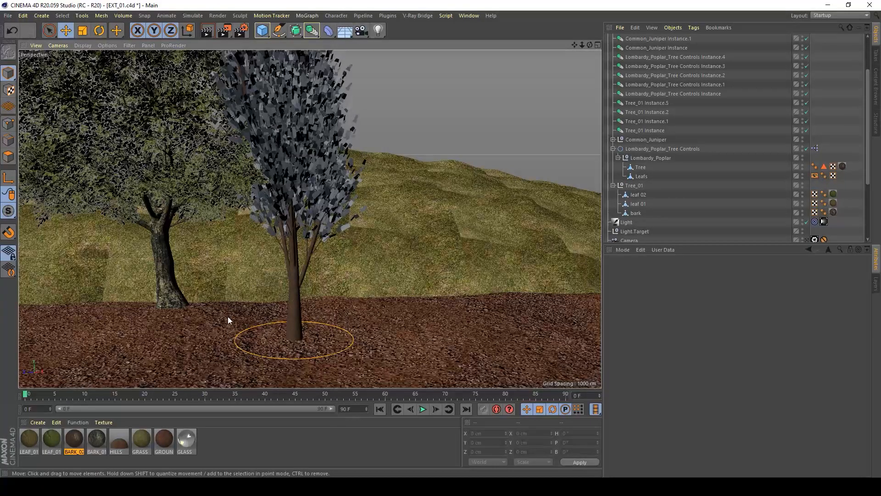
# - Set the Bitmap layer's opacity in BARK_02's Diffuse Layer 1 to 36% and put the material editor away
pyautogui.doubleClick(72, 439)
pyautogui.click(335, 167)
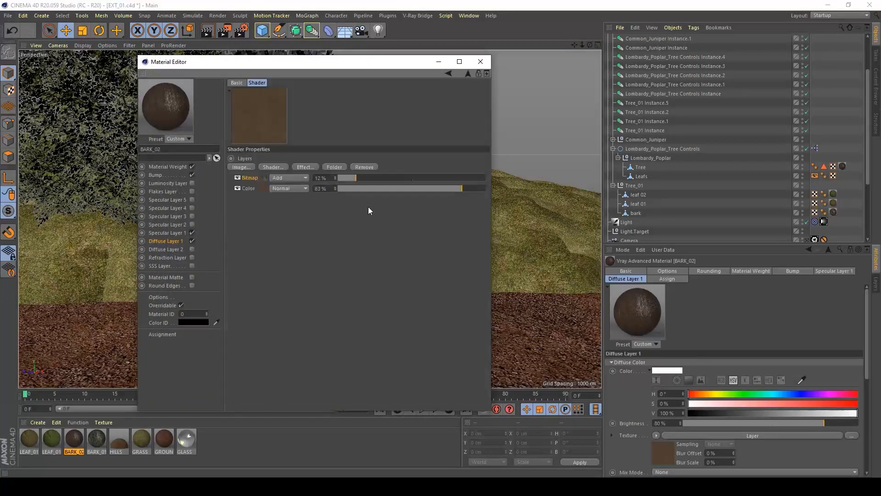
pyautogui.moveTo(346, 65); pyautogui.dragTo(654, 92)
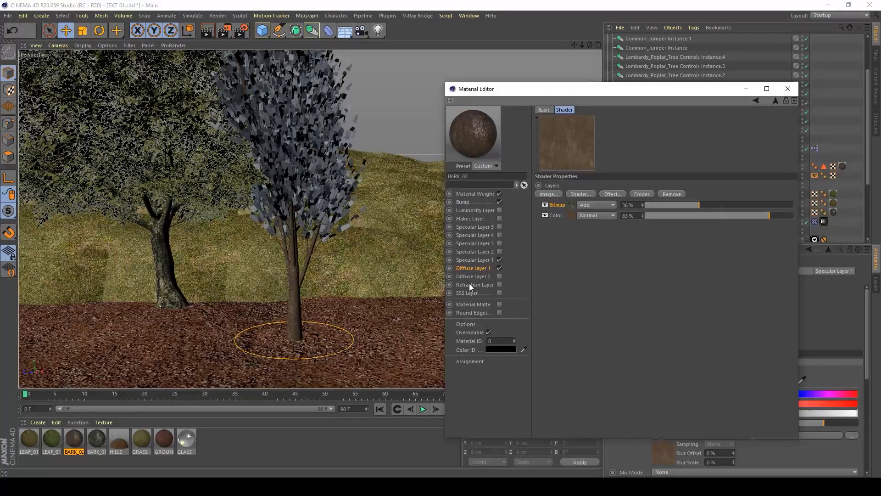
pyautogui.click(745, 89)
# - Set the BARK_02 texture tag on the poplar's Tree mesh to 5 tiles in U, adjust its V tiling and save the scene
pyautogui.click(843, 166)
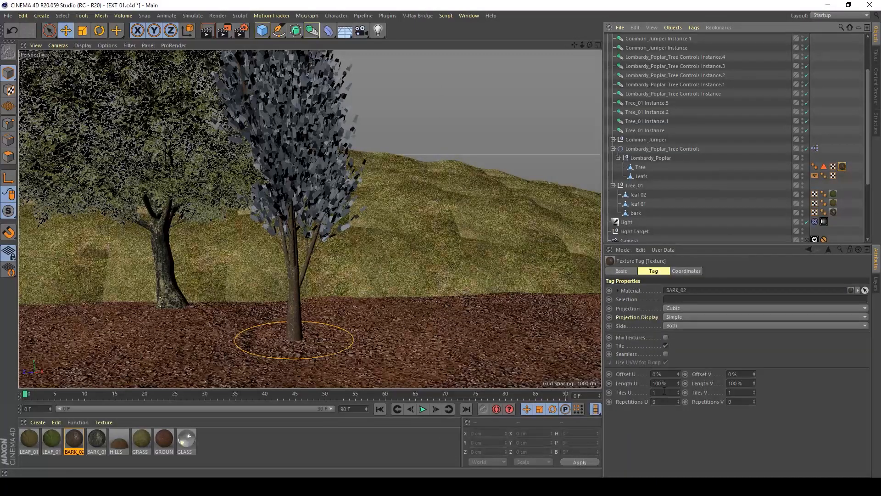
pyautogui.click(665, 391)
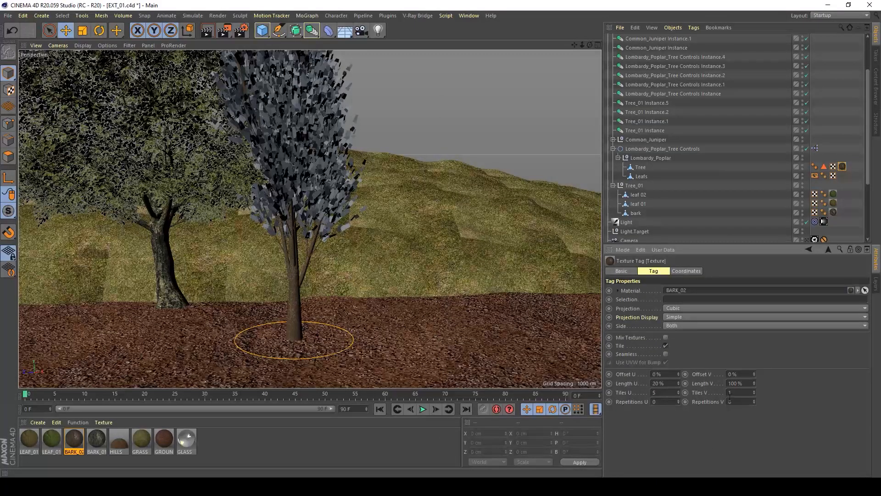
pyautogui.click(744, 392)
pyautogui.hotkey('ctrl', 's')
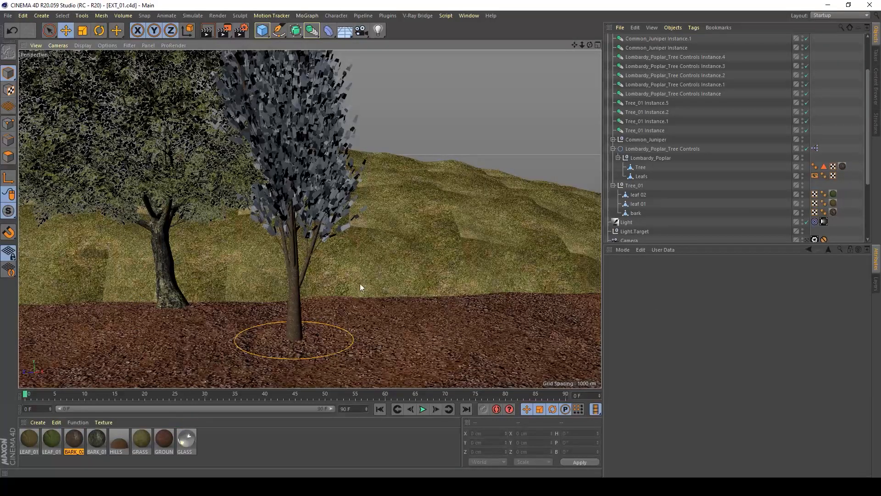
# - Apply a leaf material to the Lombardy poplar's Leafs mesh and return to the view of the house
pyautogui.click(656, 177)
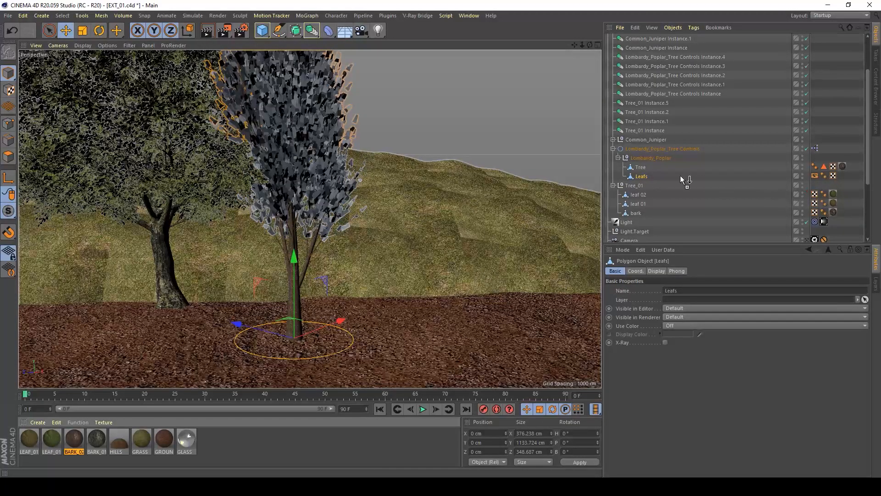
pyautogui.moveTo(644, 175); pyautogui.dragTo(644, 176)
pyautogui.keyDown('alt'); pyautogui.moveTo(287, 183); pyautogui.dragTo(293, 146); pyautogui.keyUp('alt')
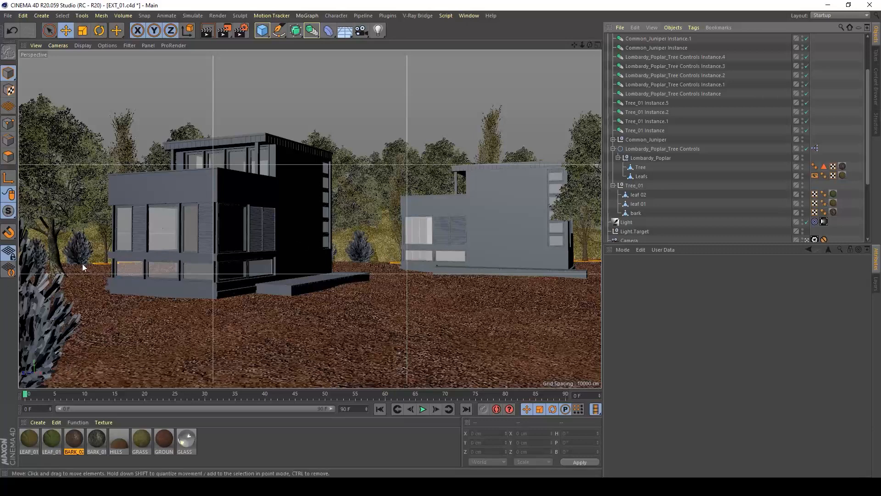
pyautogui.click(291, 461)
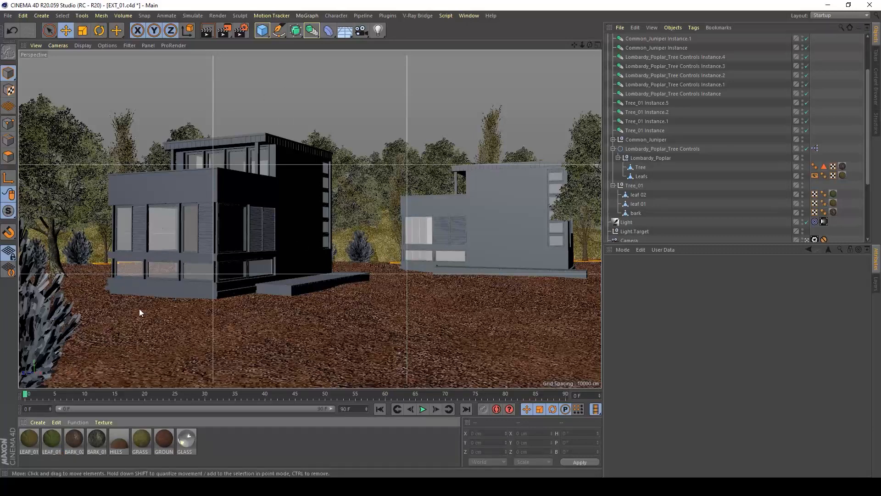
# - Open the Content Browser, collapse the Studio presets and open the Visualize library
pyautogui.click(468, 17)
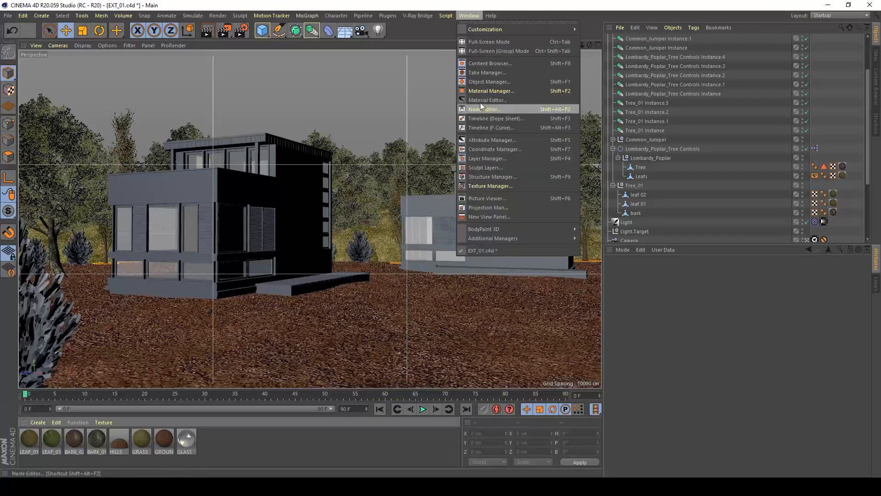
pyautogui.click(486, 64)
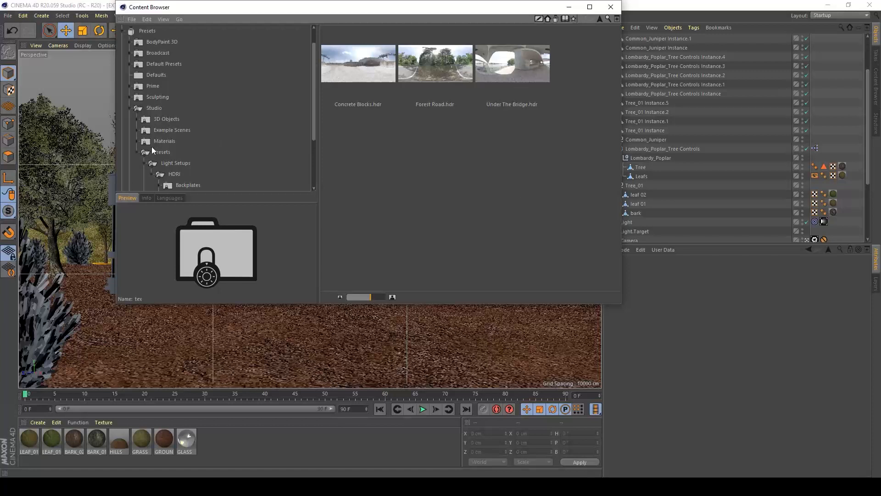
pyautogui.click(136, 152)
pyautogui.click(129, 108)
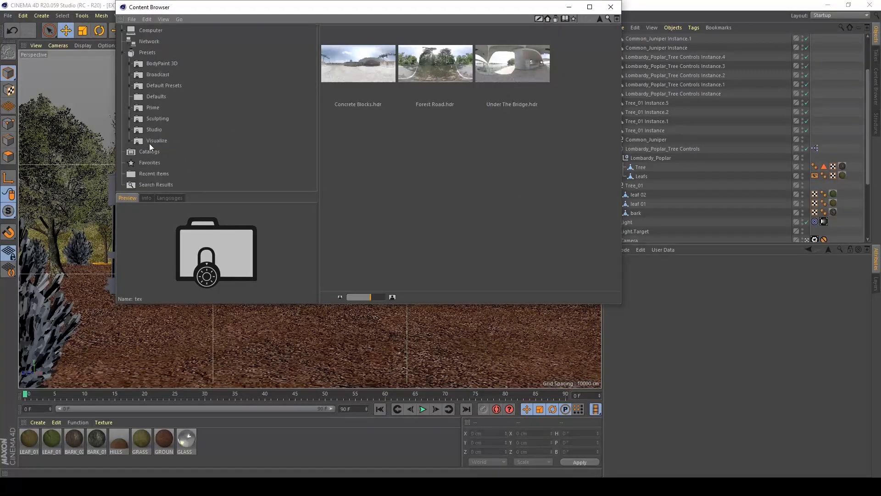
pyautogui.click(150, 143)
pyautogui.click(132, 140)
# - Expand the 3D Objects category of the Visualize library and find its Plants folder
pyautogui.scroll(-2, 168, 142)
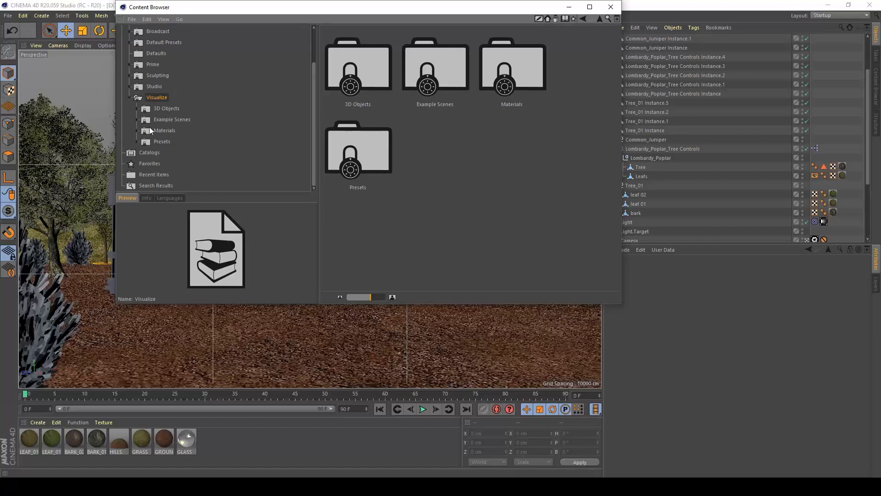
pyautogui.click(135, 128)
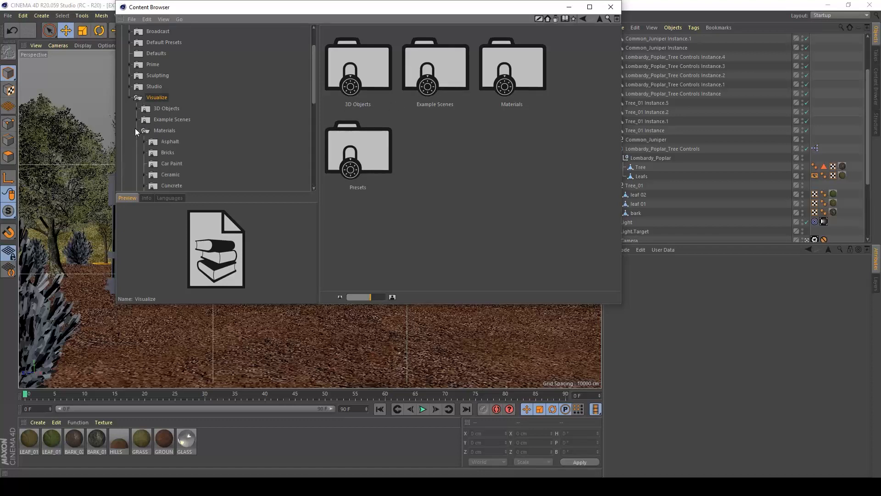
pyautogui.click(135, 129)
pyautogui.click(136, 109)
pyautogui.scroll(-3, 201, 165)
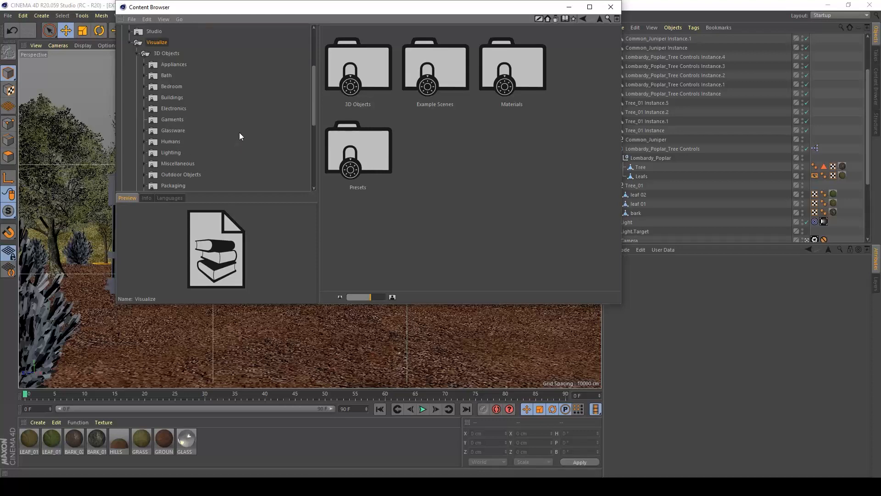
pyautogui.scroll(-6, 230, 149)
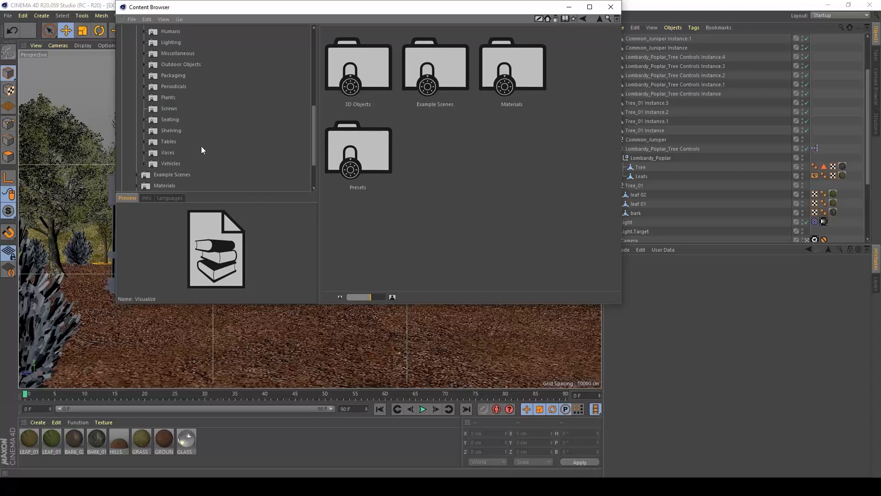
# - Browse the Plants folder's European Trees Young collection and open European Trees Mature
pyautogui.click(162, 97)
pyautogui.click(146, 97)
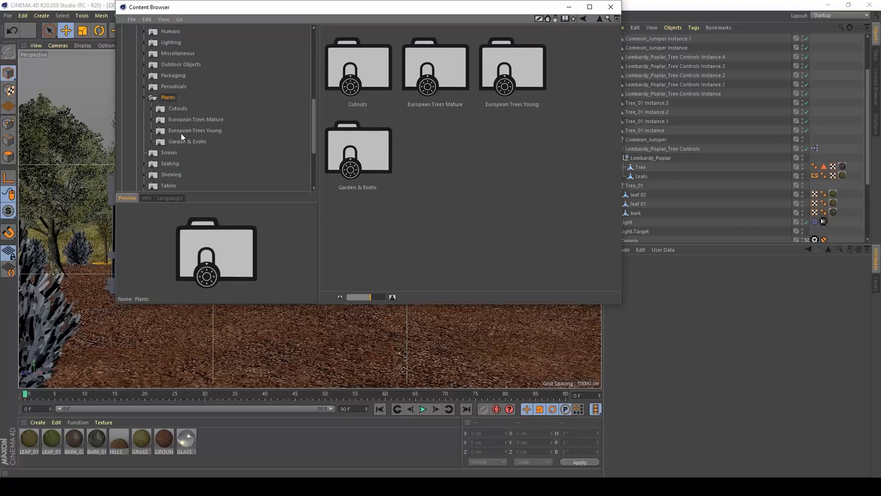
pyautogui.click(194, 130)
pyautogui.scroll(-2, 392, 155)
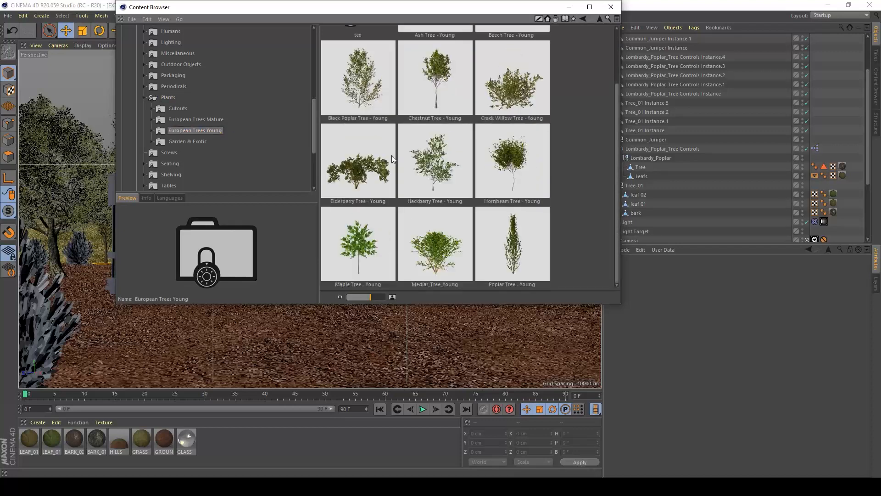
pyautogui.click(194, 120)
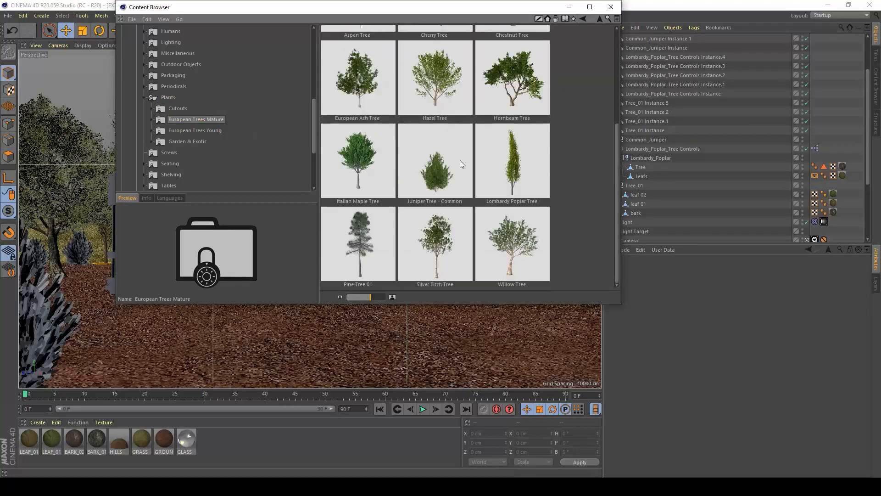
# - Add the Juniper Tree - Common preset to the scene and delete its tree object, keeping only its materials
pyautogui.click(449, 170)
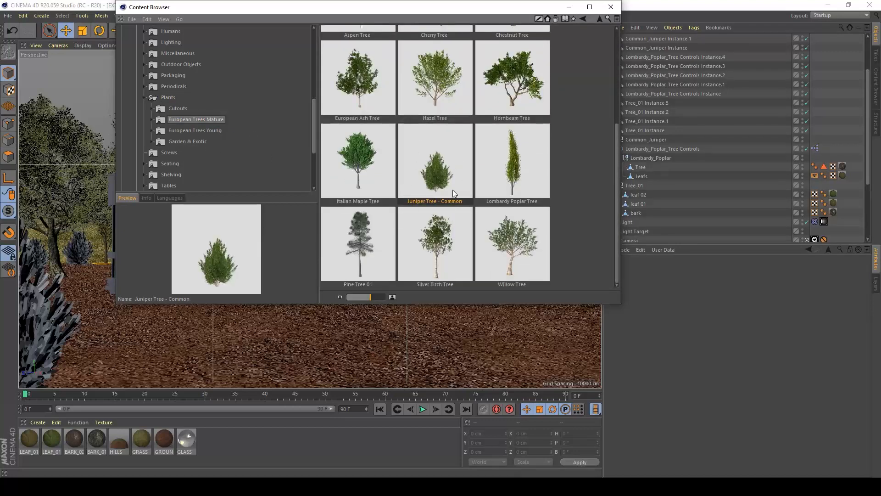
pyautogui.moveTo(452, 189); pyautogui.dragTo(840, 131)
pyautogui.click(569, 7)
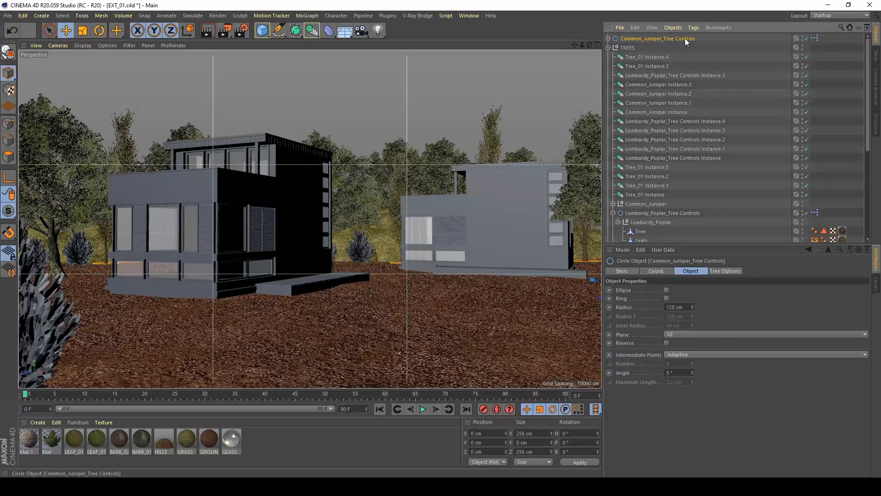
pyautogui.press('Delete')
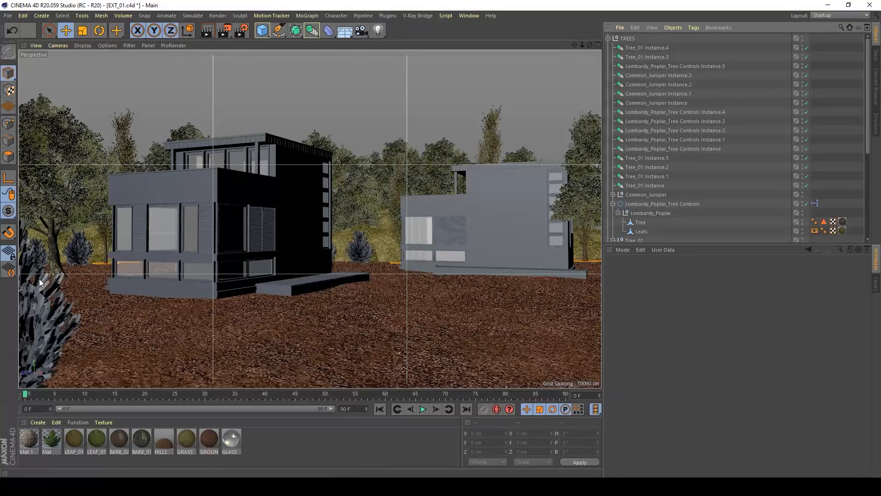
# - Create a V-Ray Advanced Material and name it Juniper_Bark
pyautogui.click(41, 421)
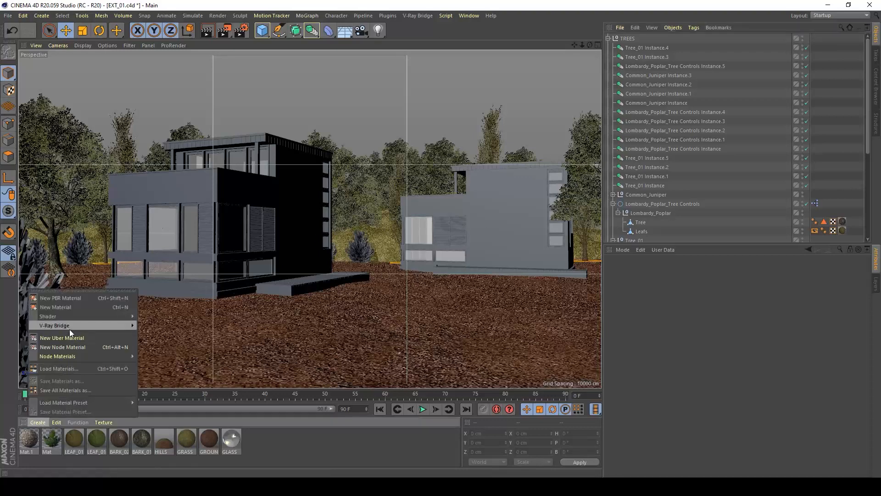
pyautogui.moveTo(70, 325)
pyautogui.click(177, 307)
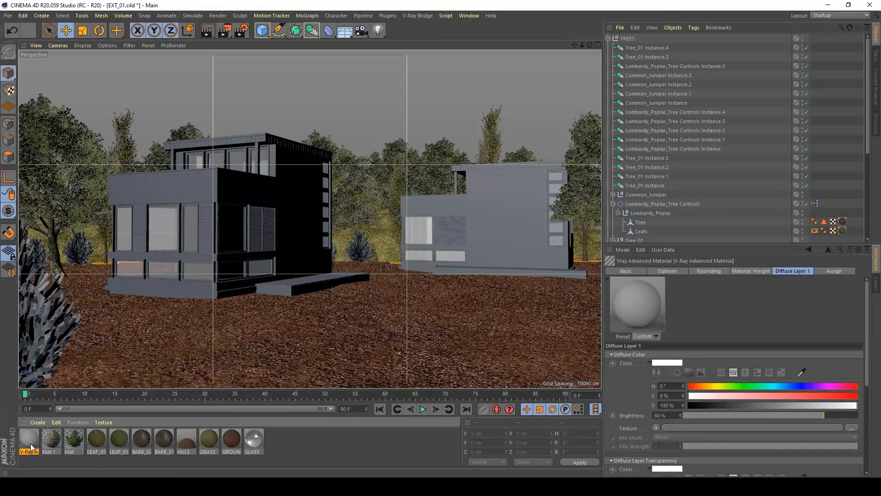
pyautogui.doubleClick(30, 441)
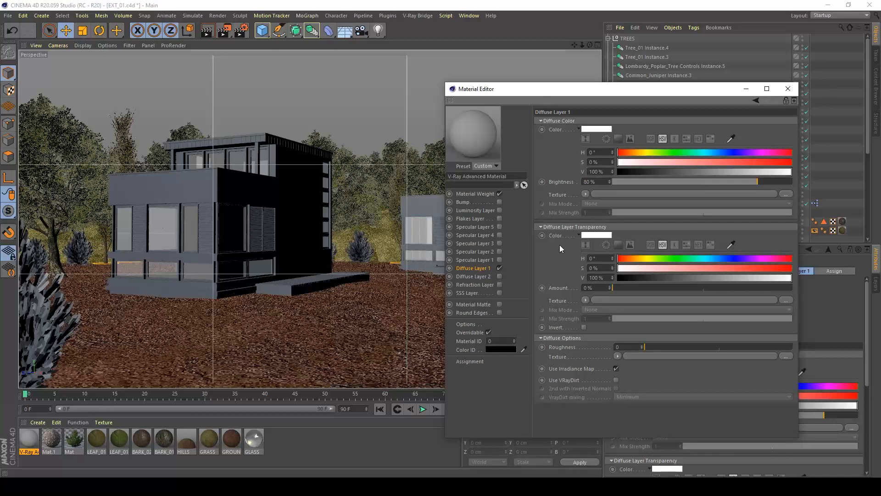
pyautogui.moveTo(617, 88); pyautogui.dragTo(313, 83)
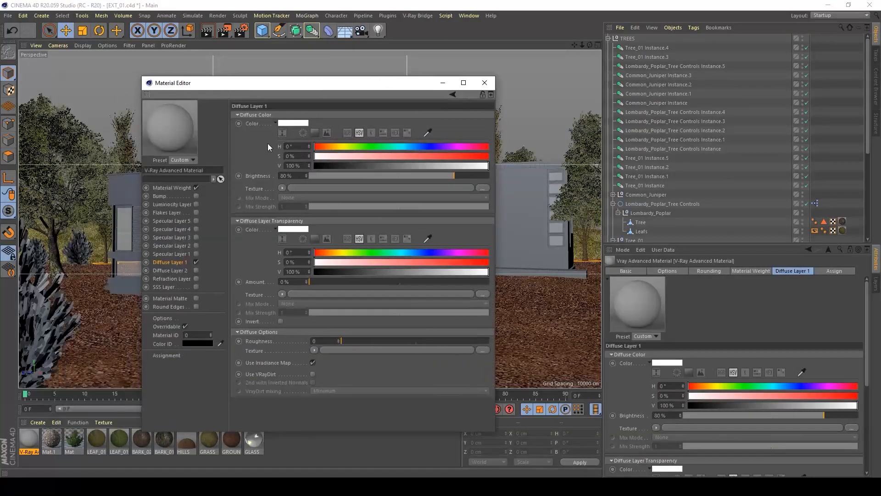
pyautogui.doubleClick(201, 170)
pyautogui.write('Juniper')
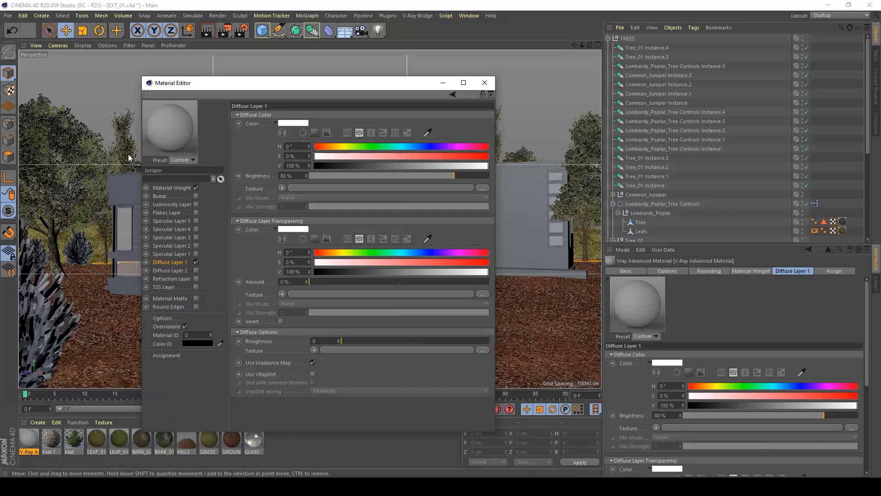
pyautogui.write('_Bark')
pyautogui.press('Return')
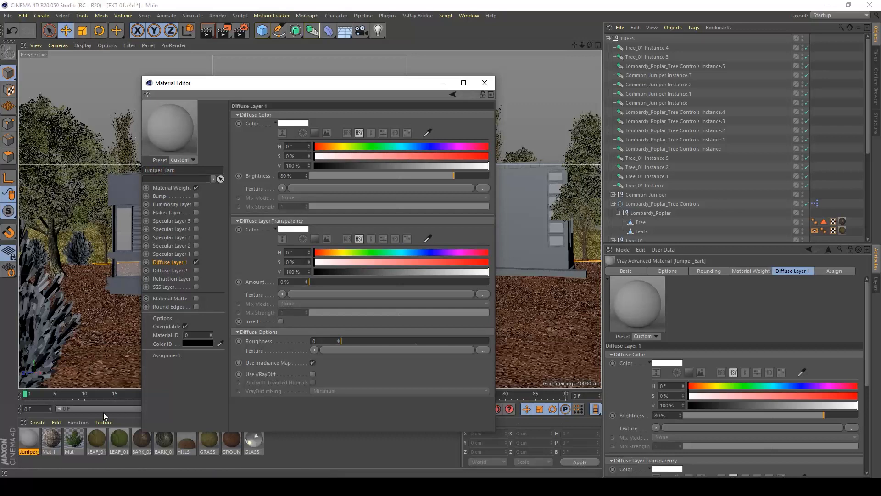
# - Copy Mat.1's color texture into the Diffuse Color texture of Juniper_Bark's Diffuse Layer 1
pyautogui.click(46, 438)
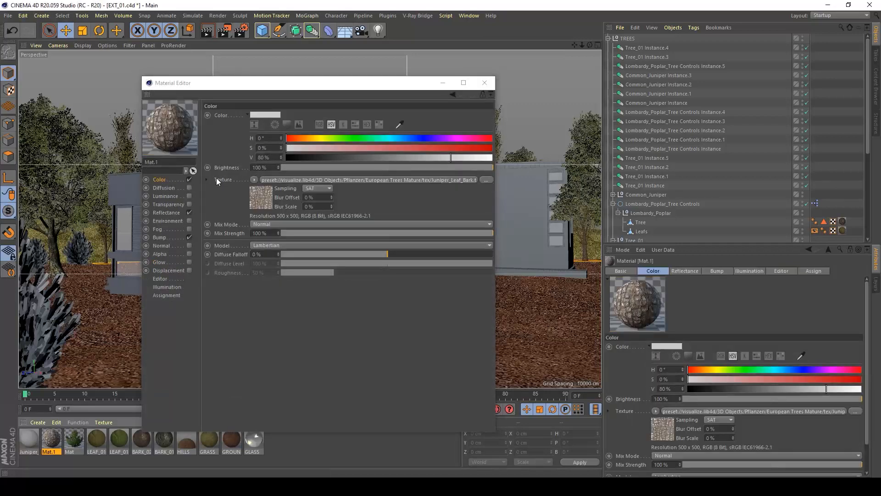
pyautogui.rightClick(228, 179)
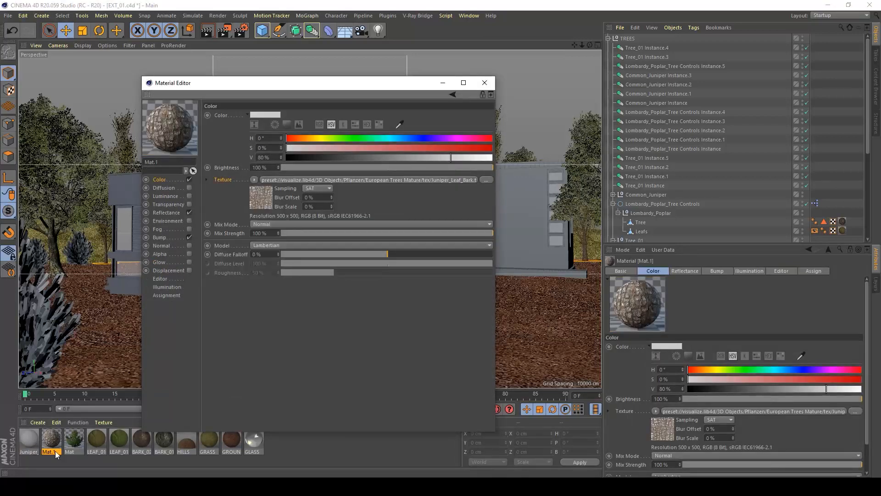
pyautogui.click(21, 437)
pyautogui.click(170, 262)
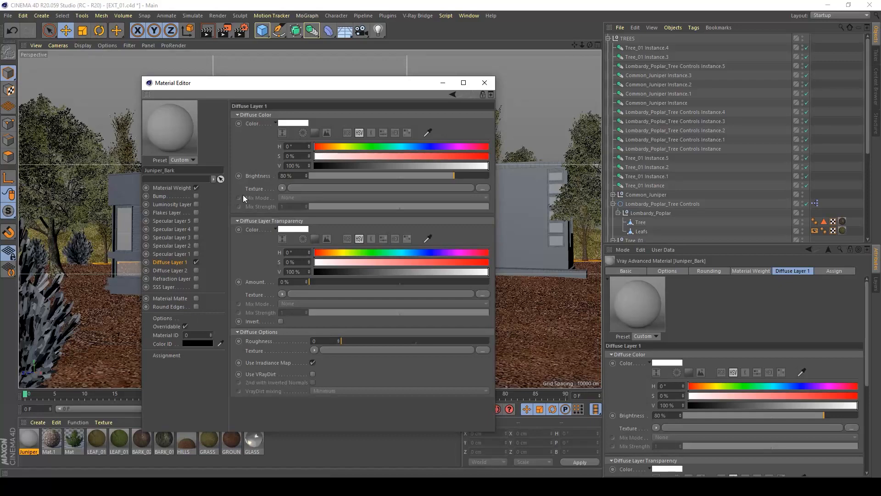
pyautogui.rightClick(255, 188)
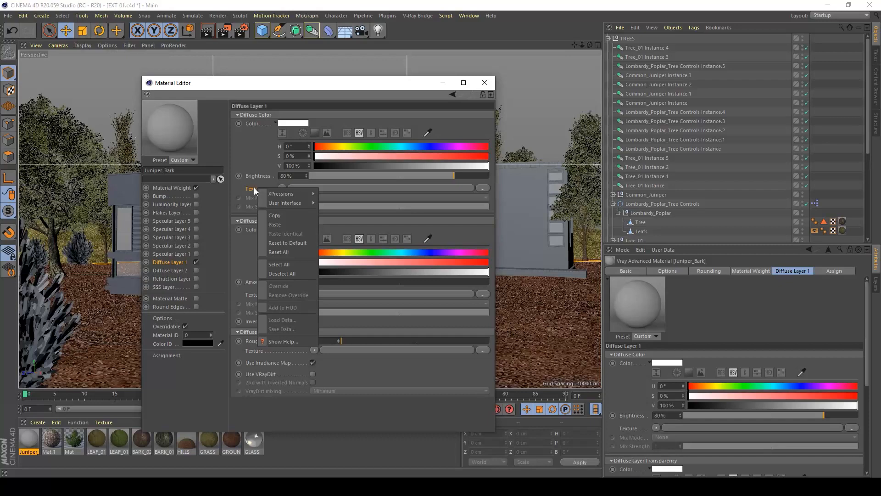
pyautogui.click(276, 224)
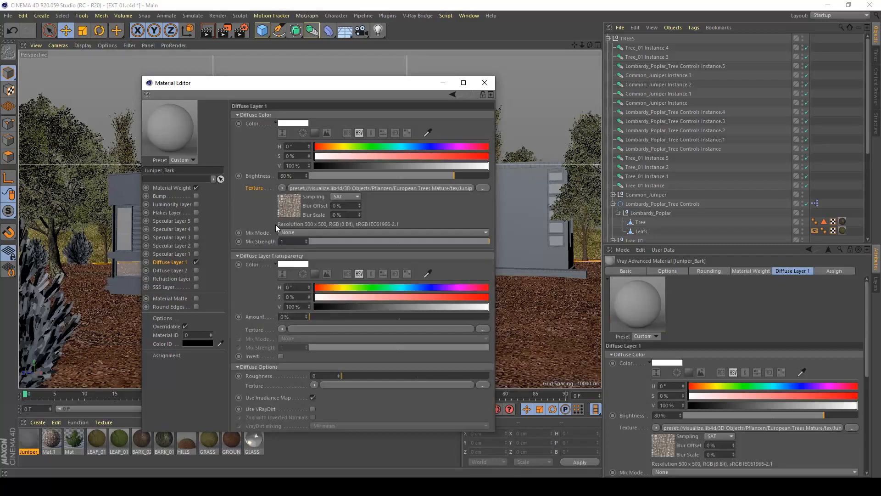
# - Check Mat.1's Reflectance channel and turn off the material's Color channel
pyautogui.click(51, 440)
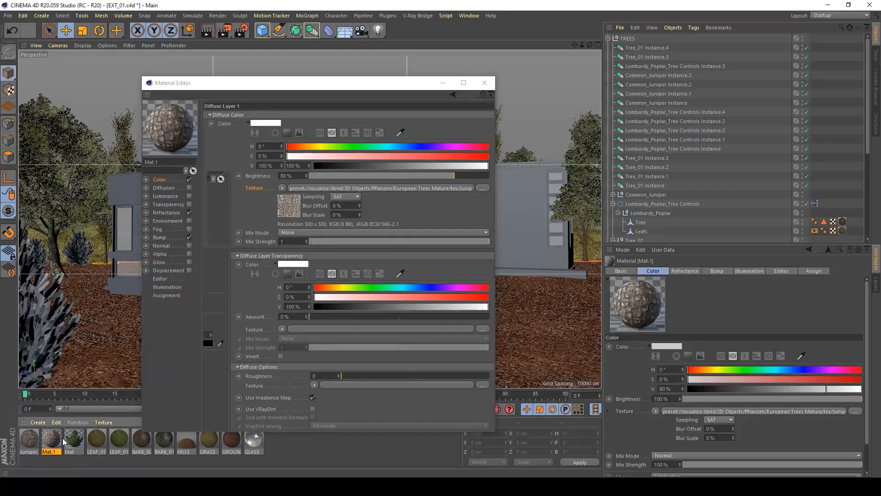
pyautogui.click(168, 214)
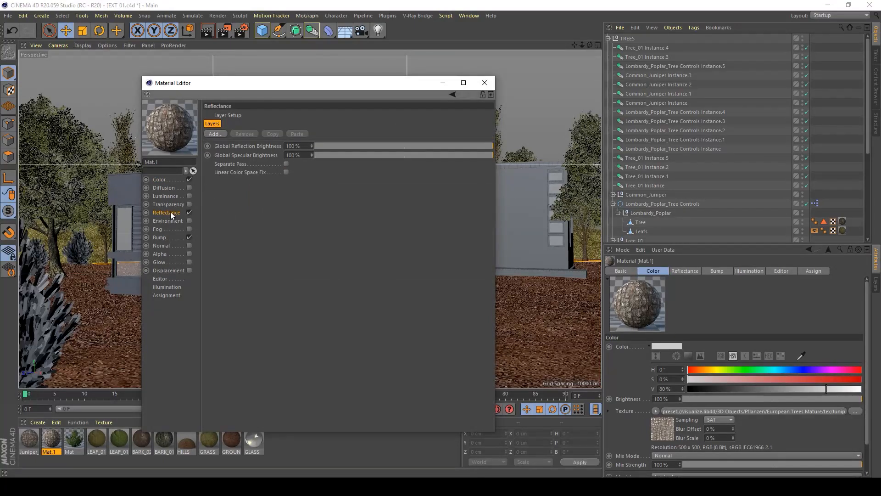
pyautogui.click(189, 179)
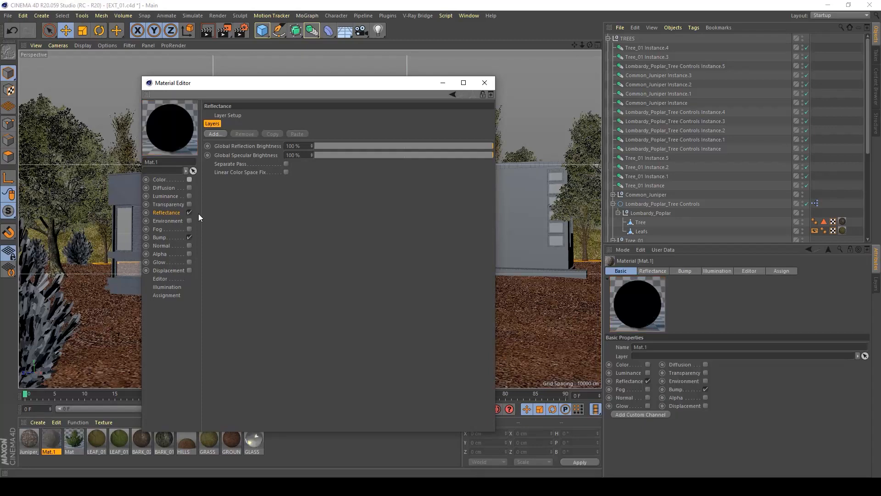
# - Turn Mat.1's Color channel back on and check its Bump and Reflectance channels
pyautogui.click(189, 180)
pyautogui.click(191, 240)
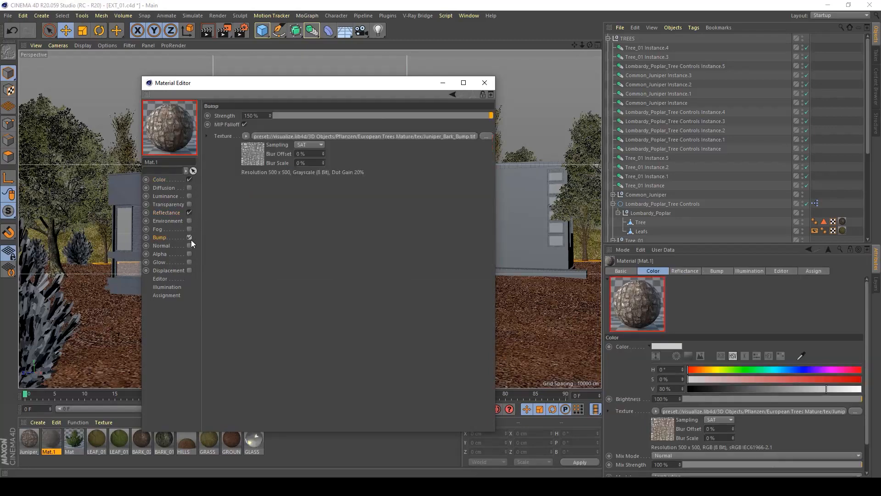
pyautogui.click(189, 211)
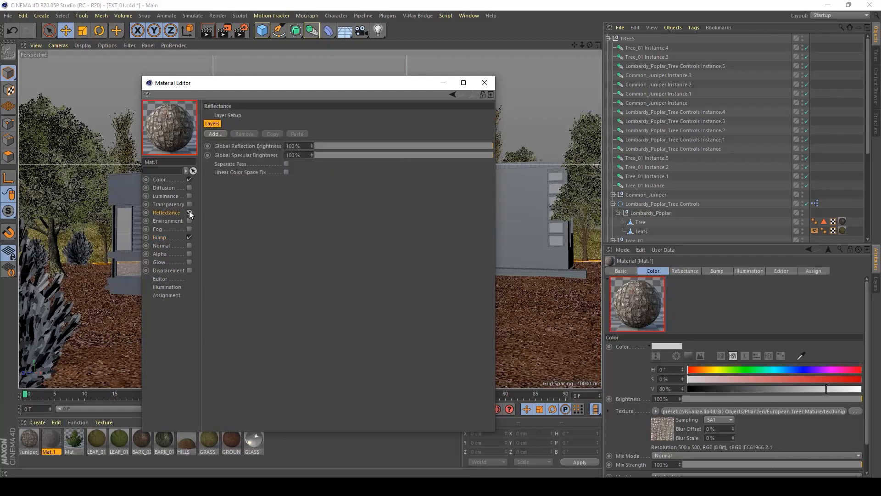
# - Enable Bump on Juniper_Bark and copy Mat.1's Bump texture into its Bump texture
pyautogui.click(179, 238)
pyautogui.rightClick(232, 135)
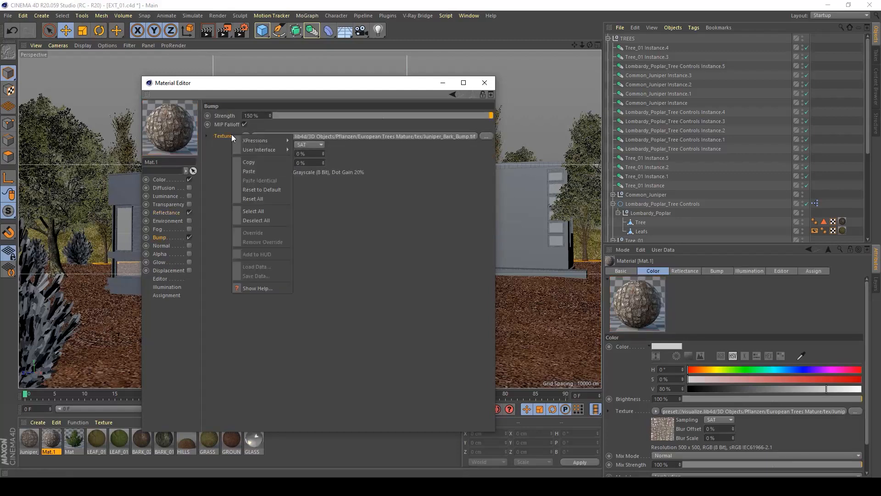
pyautogui.click(249, 163)
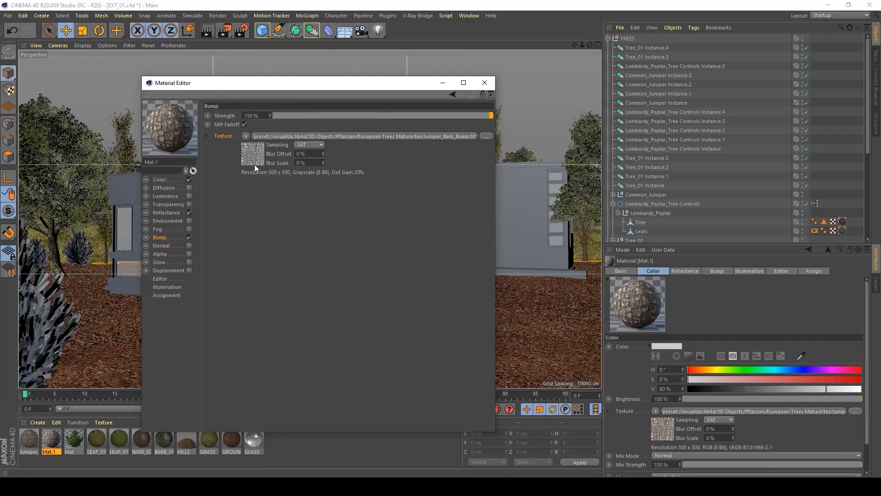
pyautogui.doubleClick(30, 440)
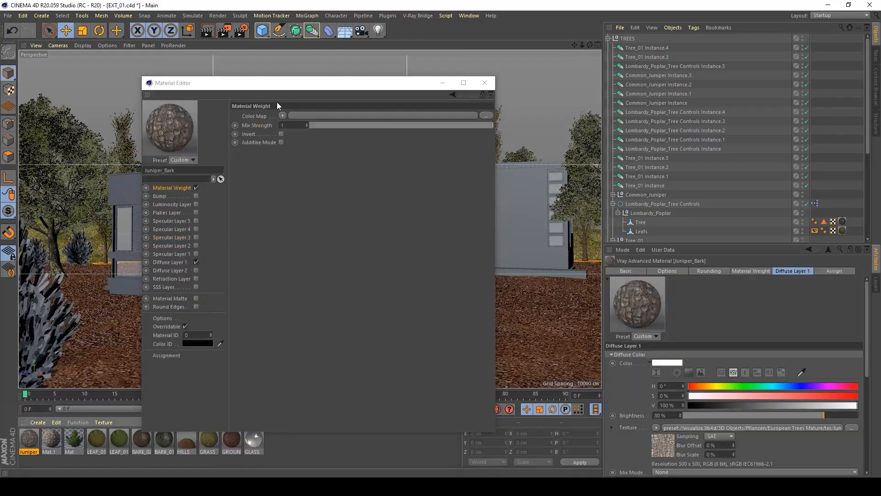
pyautogui.click(196, 196)
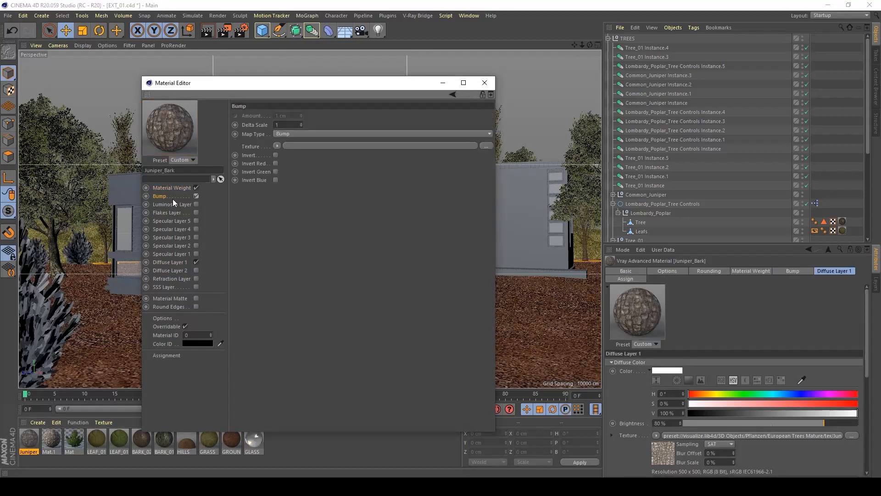
pyautogui.rightClick(255, 145)
pyautogui.click(276, 186)
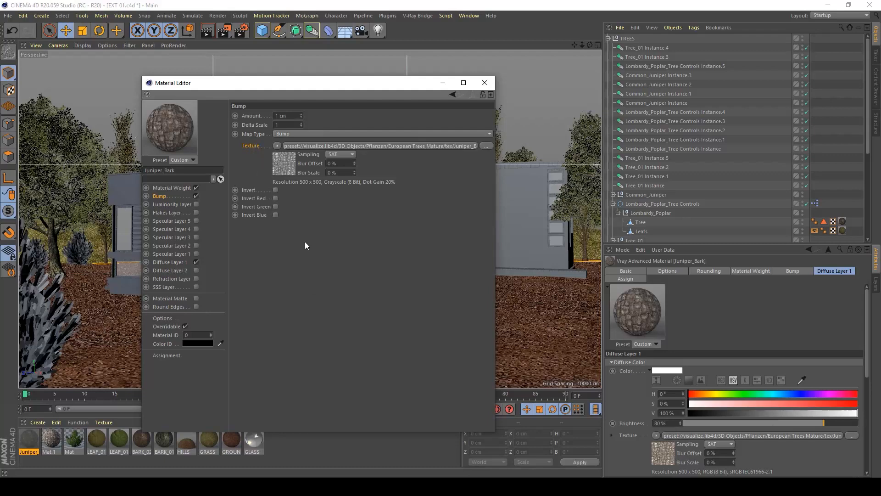
# - Close the Material Editor and delete the original Mat.1 material
pyautogui.click(54, 441)
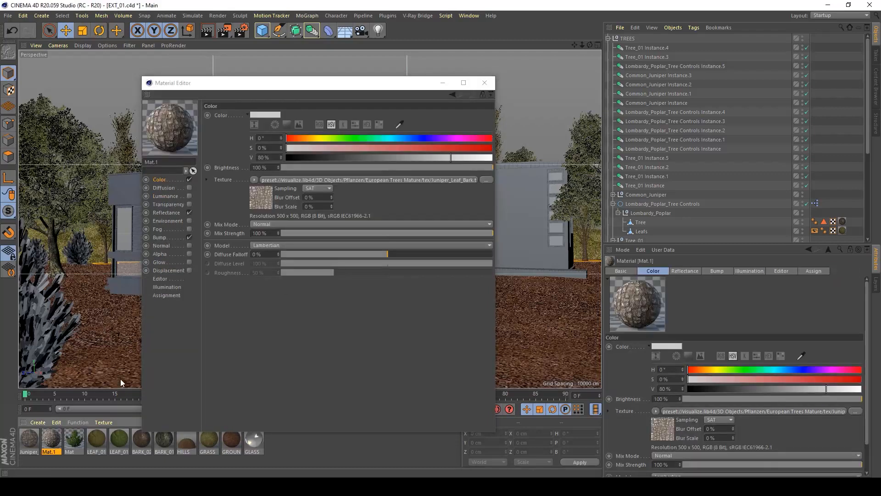
pyautogui.click(488, 83)
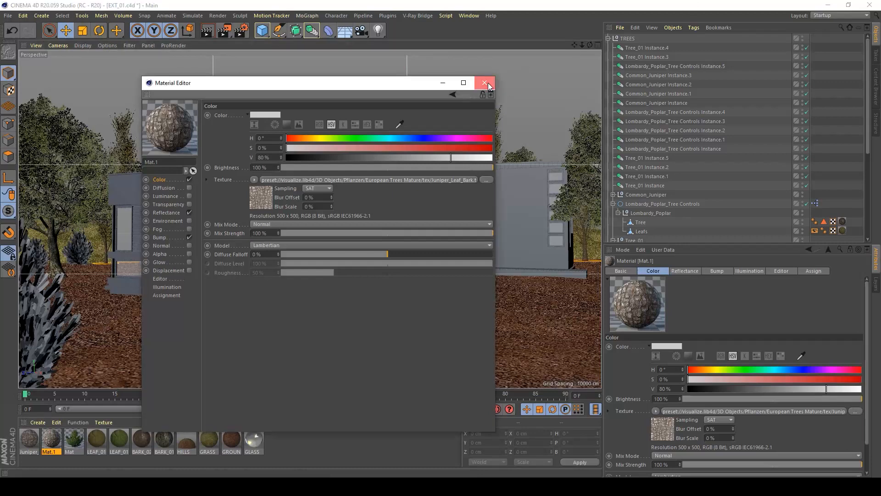
pyautogui.click(51, 445)
pyautogui.press('Delete')
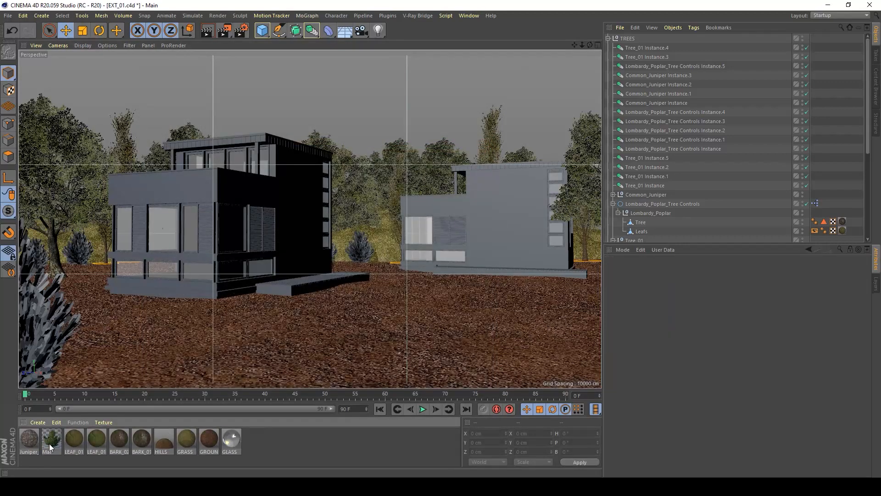
# - Create another V-Ray Advanced Material and name it Juniper_Leaf
pyautogui.click(44, 422)
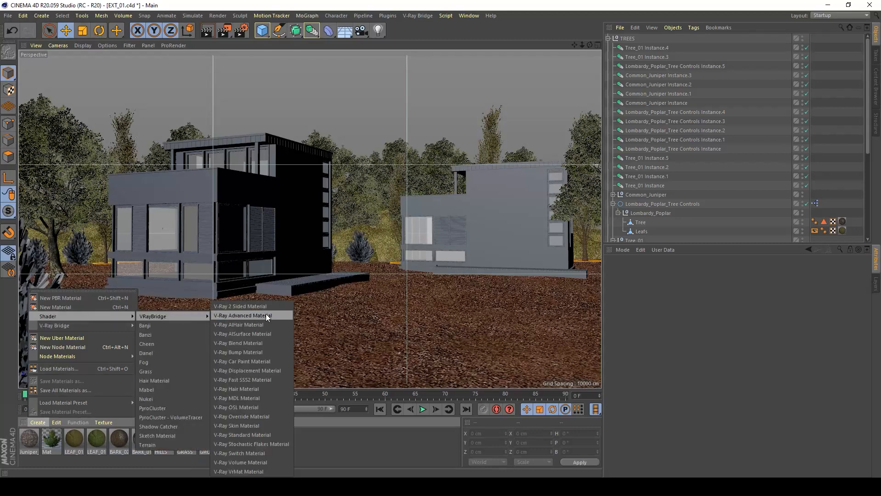
pyautogui.click(265, 313)
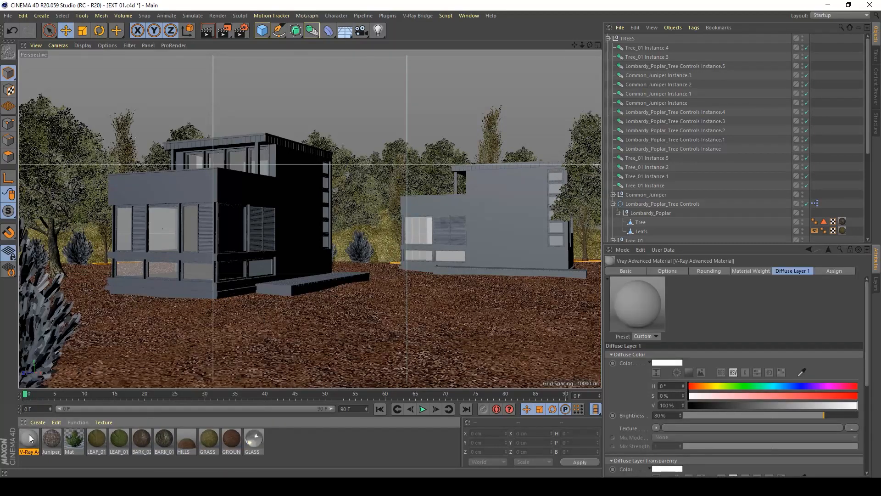
pyautogui.doubleClick(29, 435)
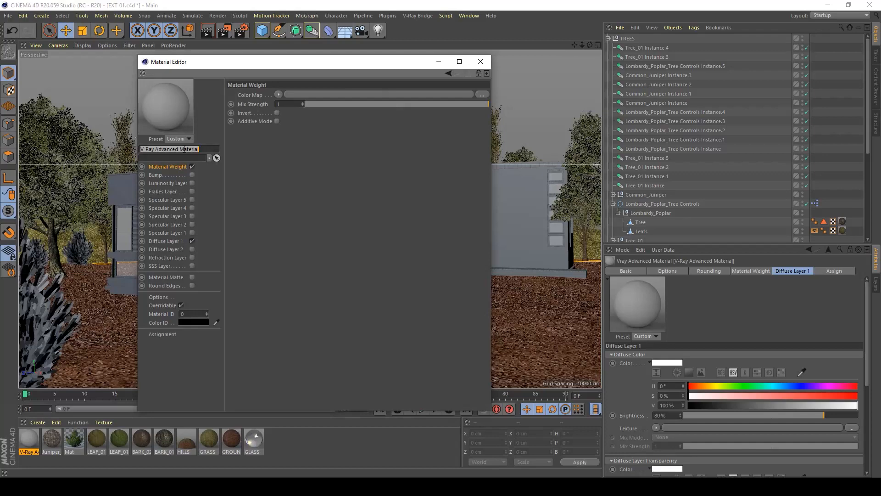
pyautogui.press('BackSpace')
pyautogui.write('Juniper_Leaf')
pyautogui.press('Return')
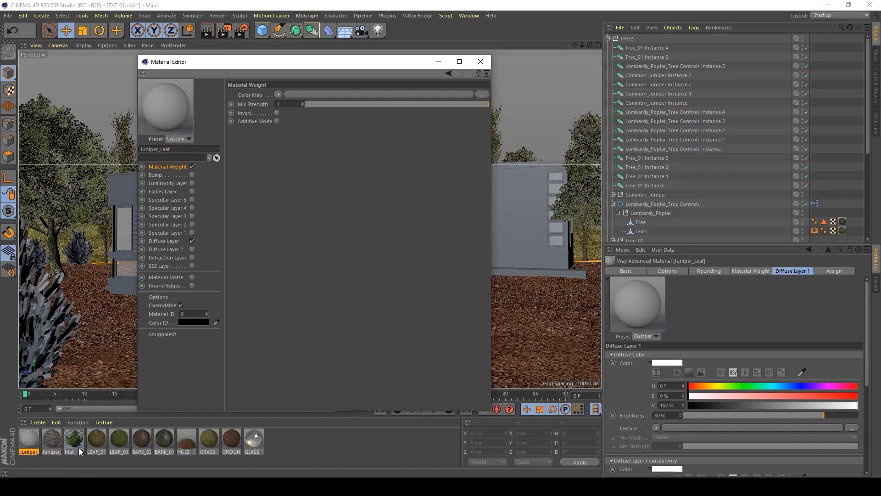
# - Copy Mat's color Layer texture into the Diffuse Color texture of Juniper_Leaf's Diffuse Layer 1
pyautogui.click(78, 447)
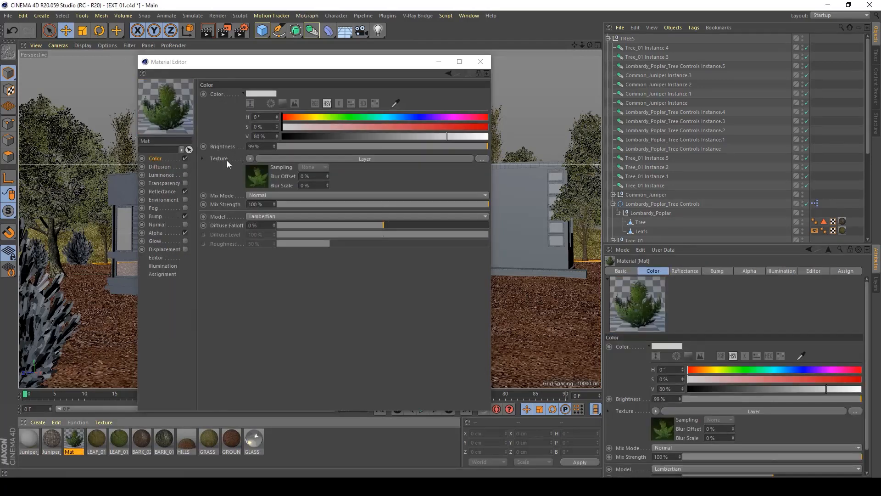
pyautogui.click(28, 439)
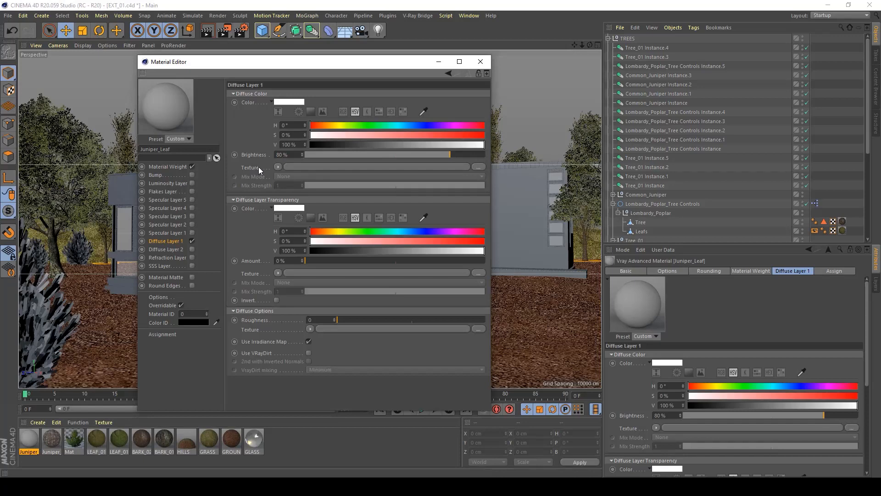
pyautogui.rightClick(258, 166)
pyautogui.click(268, 205)
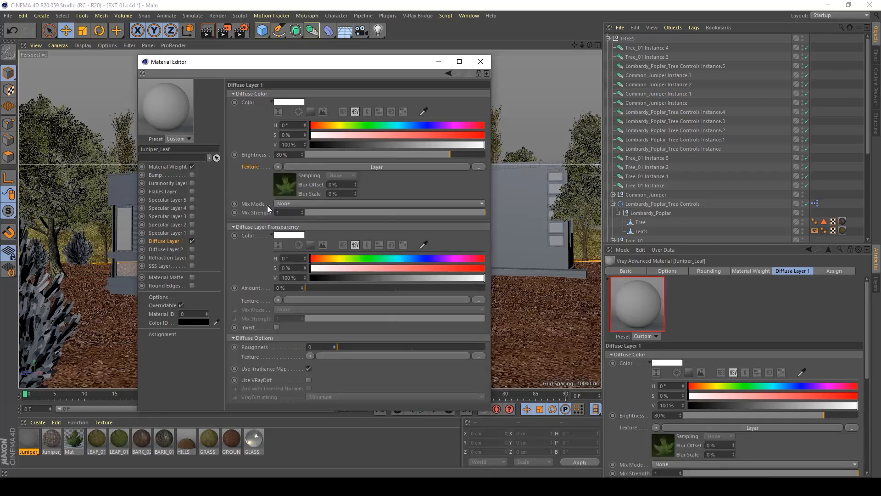
# - Paste the copied Layer texture into the Bump texture of Mat
pyautogui.click(79, 443)
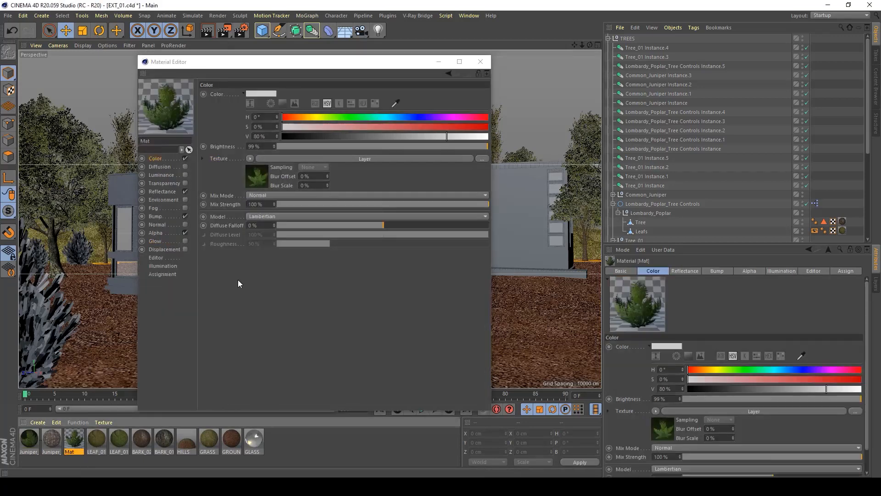
pyautogui.click(167, 219)
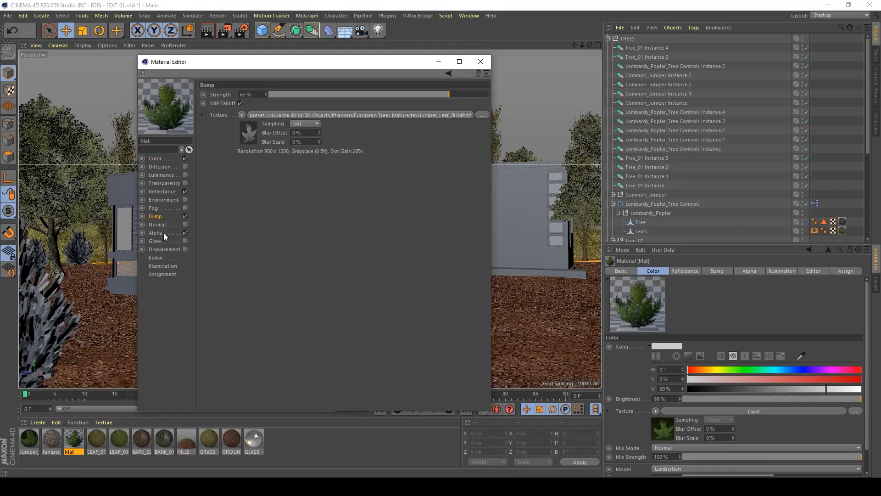
pyautogui.rightClick(233, 124)
pyautogui.click(247, 156)
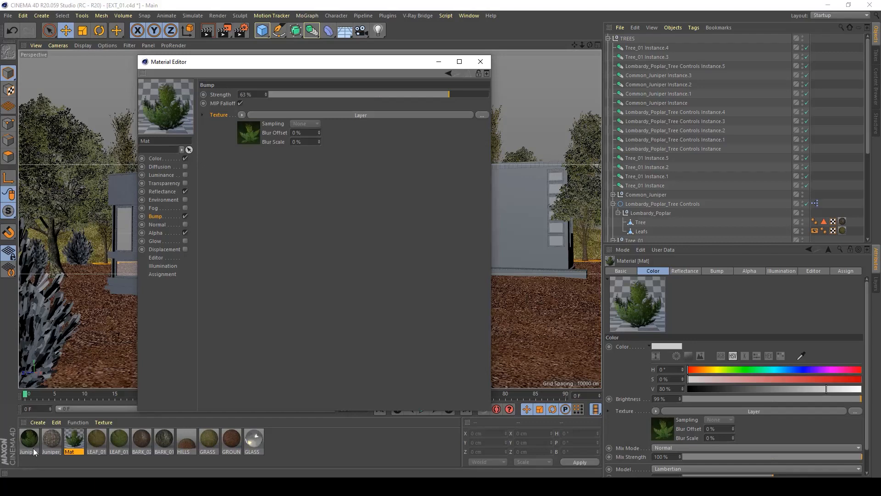
# - Enable Bump on Juniper_Leaf, paste the copied Layer texture into it, and set the bump amount to 0.5 cm
pyautogui.click(33, 452)
pyautogui.click(164, 174)
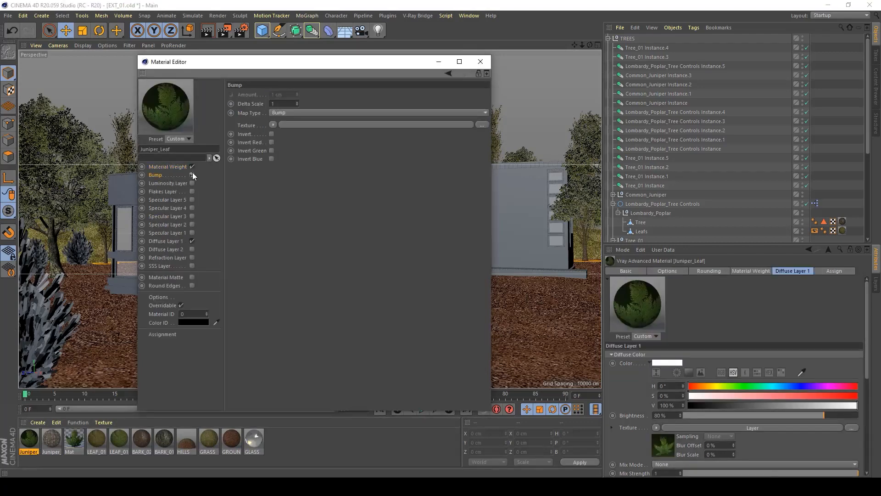
pyautogui.click(192, 174)
pyautogui.rightClick(247, 124)
pyautogui.click(275, 163)
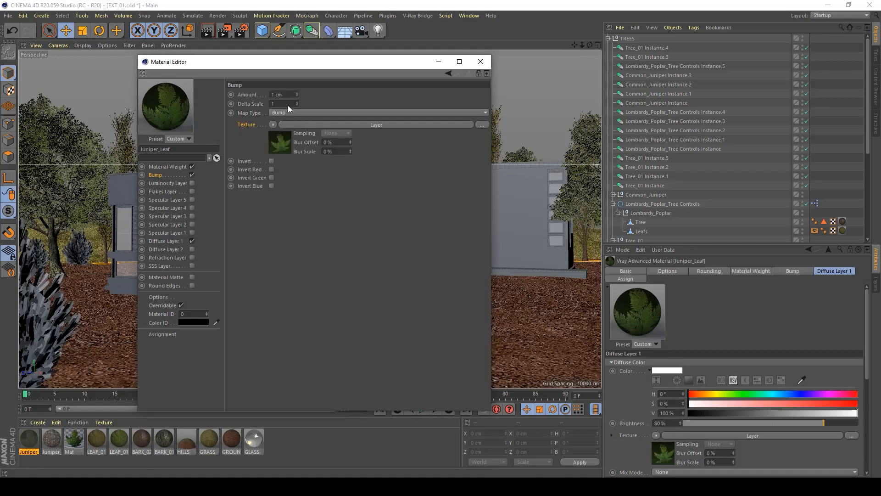
pyautogui.doubleClick(281, 94)
pyautogui.write('0.5')
pyautogui.press('Return')
# - Try copying Mat's Alpha texture into Juniper_Leaf's Material Weight Color Map, and undo the paste
pyautogui.click(73, 438)
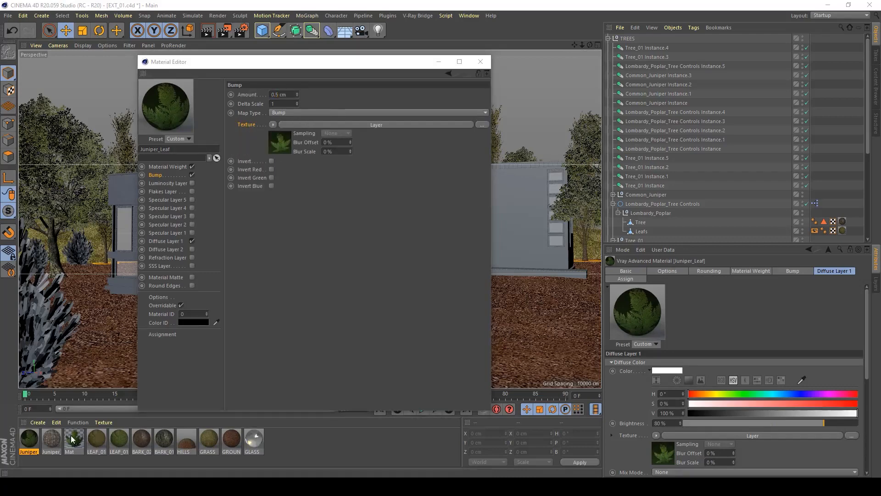
pyautogui.click(156, 232)
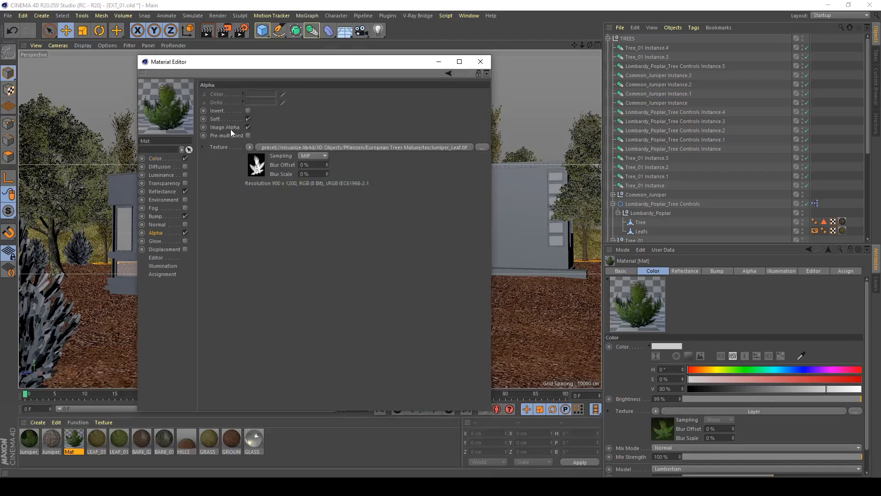
pyautogui.rightClick(225, 146)
pyautogui.click(245, 174)
pyautogui.click(26, 441)
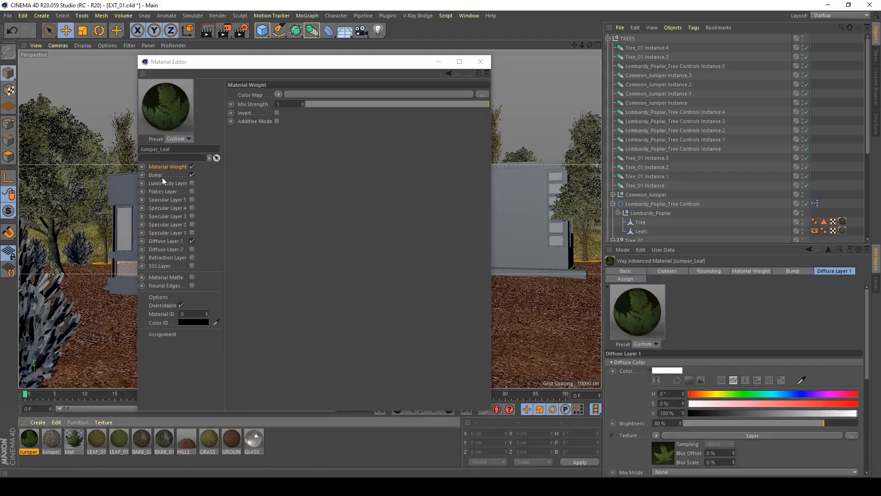
pyautogui.rightClick(252, 98)
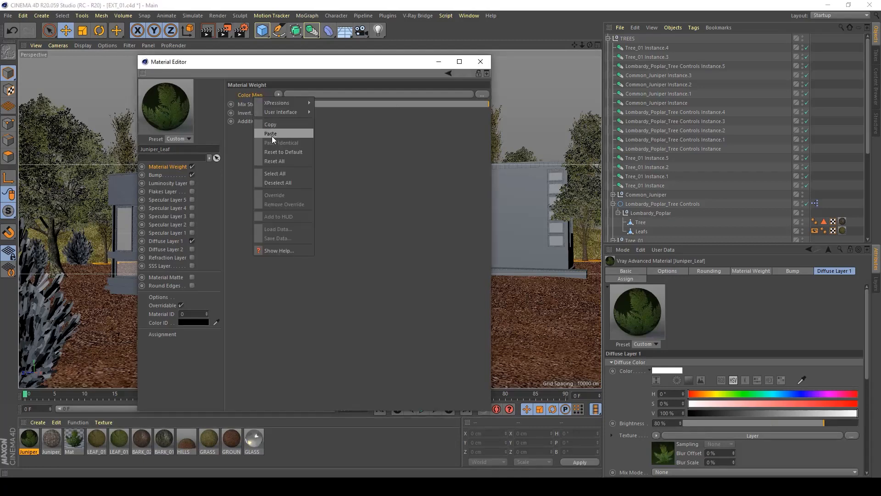
pyautogui.click(272, 135)
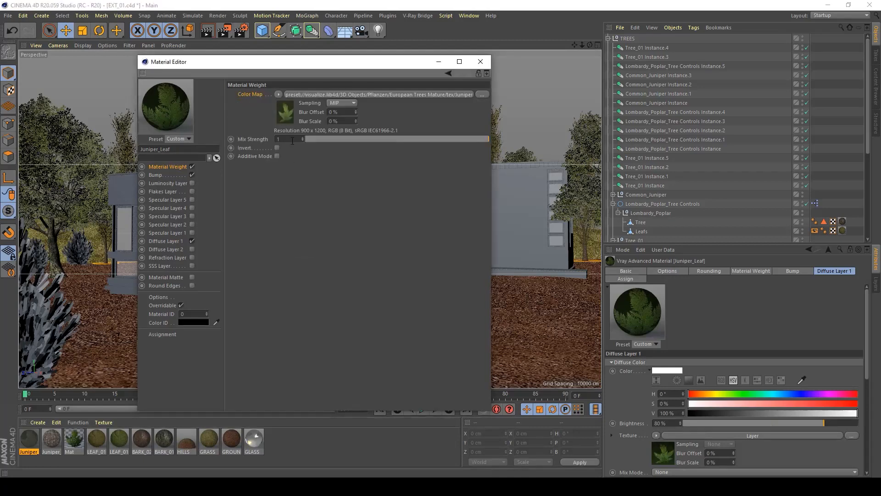
pyautogui.hotkey('ctrl', 'z')
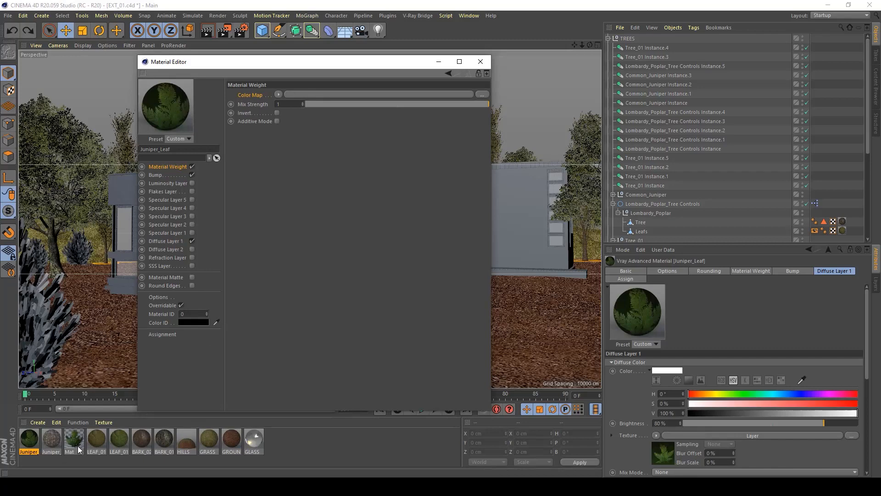
# - Copy the Alpha texture from Mat again, paste it as Juniper_Leaf's Material Weight Color Map, and undo that paste
pyautogui.click(78, 447)
pyautogui.click(164, 233)
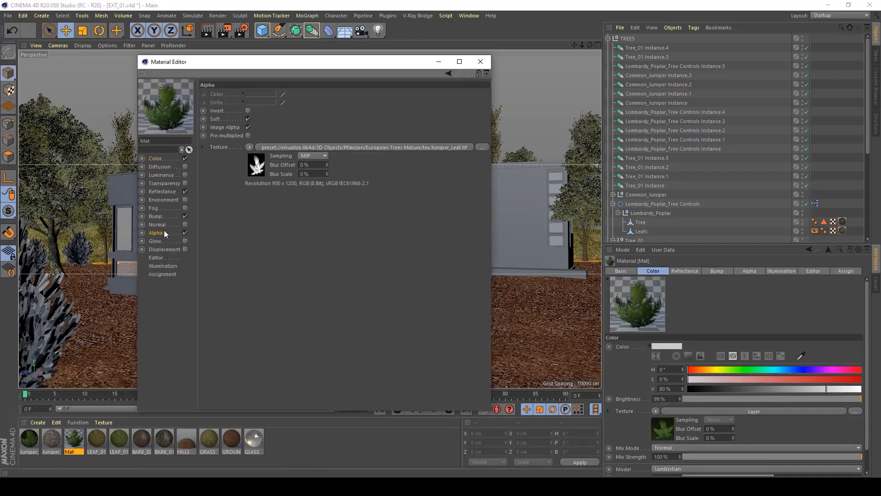
pyautogui.rightClick(228, 148)
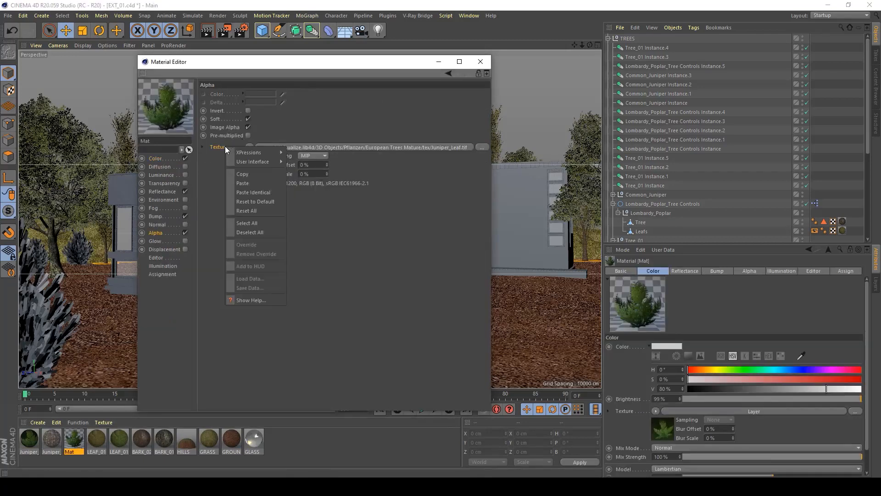
pyautogui.click(241, 173)
pyautogui.click(29, 440)
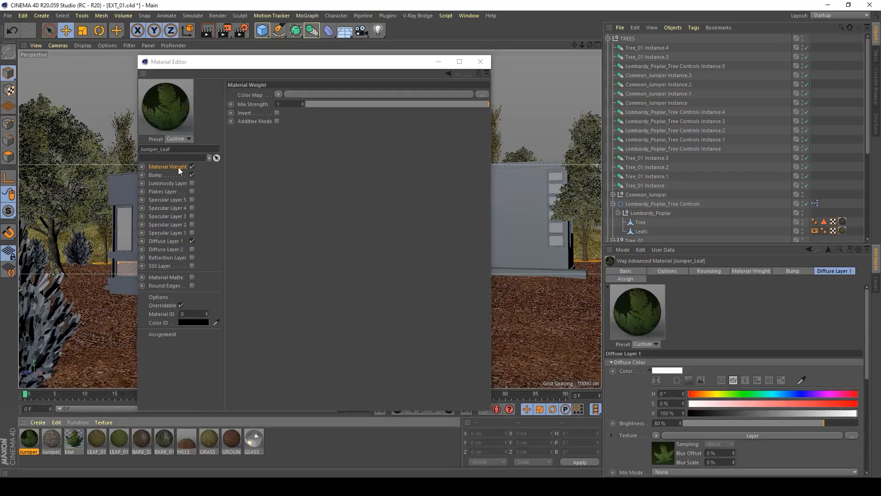
pyautogui.rightClick(256, 95)
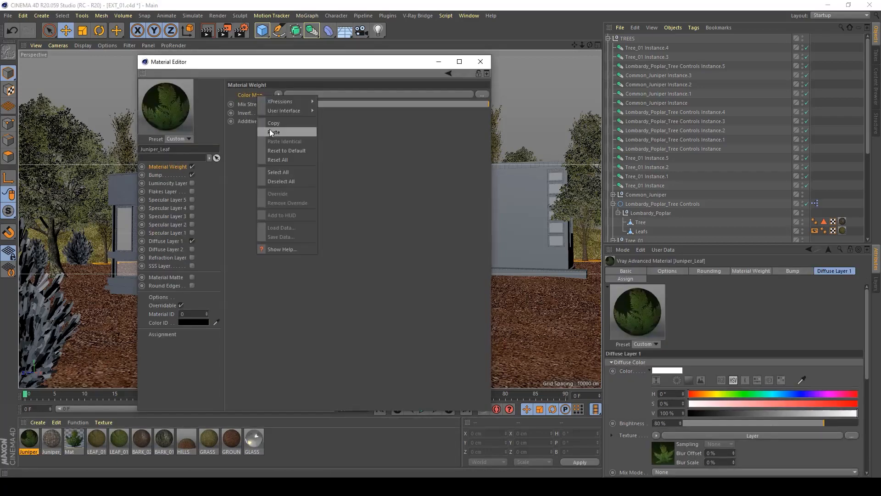
pyautogui.click(303, 131)
pyautogui.hotkey('ctrl', 'z')
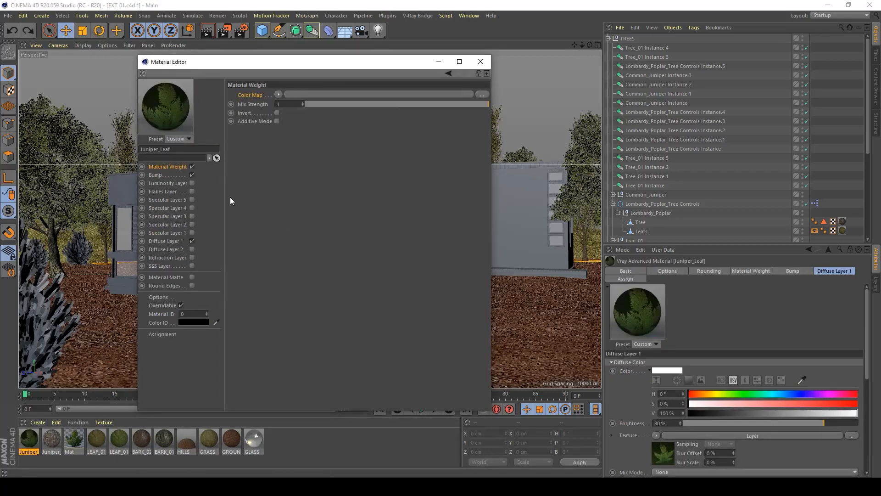
# - Copy the Texture parameter of Mat's Alpha, try pasting it into Juniper_Leaf's Material Weight Color Map, and undo the paste
pyautogui.click(73, 437)
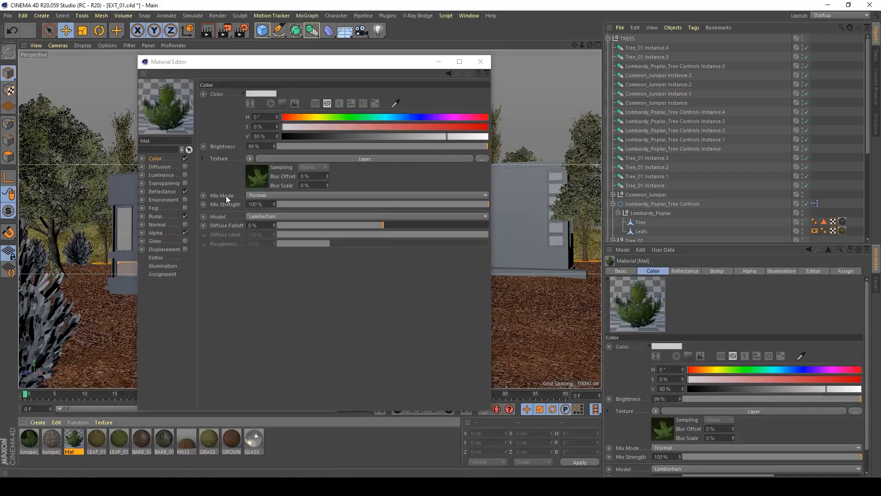
pyautogui.click(155, 233)
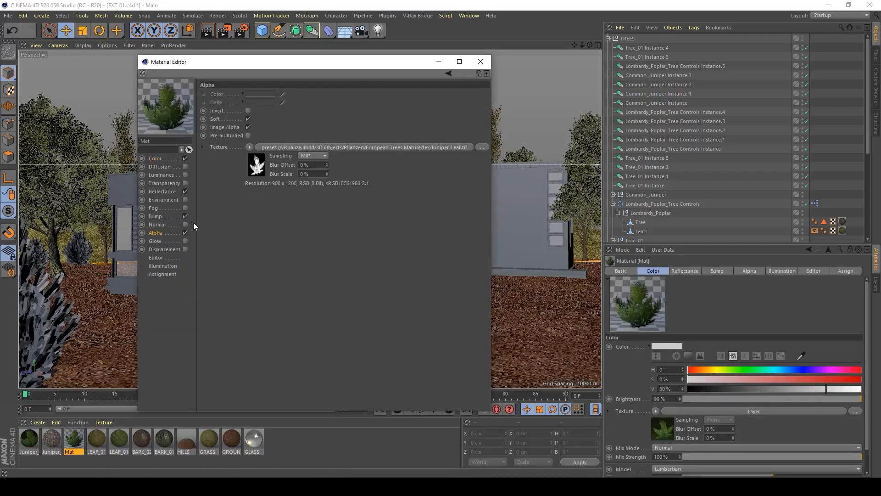
pyautogui.rightClick(233, 148)
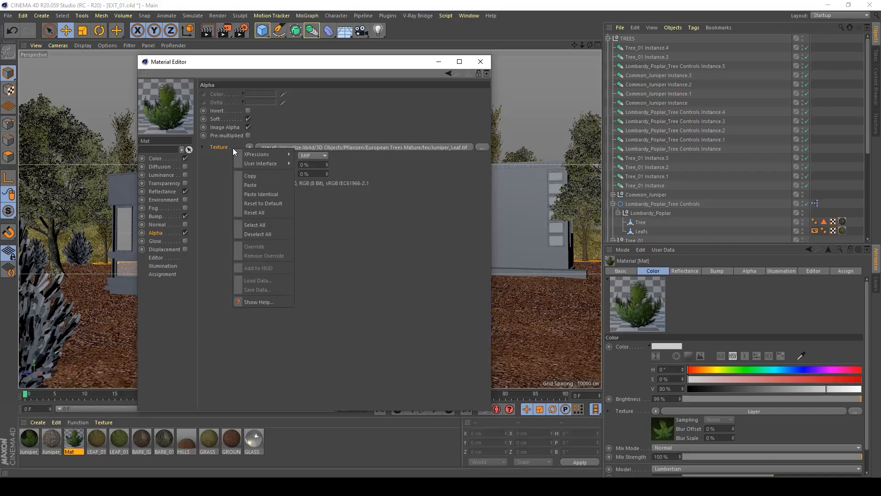
pyautogui.click(247, 176)
pyautogui.click(37, 440)
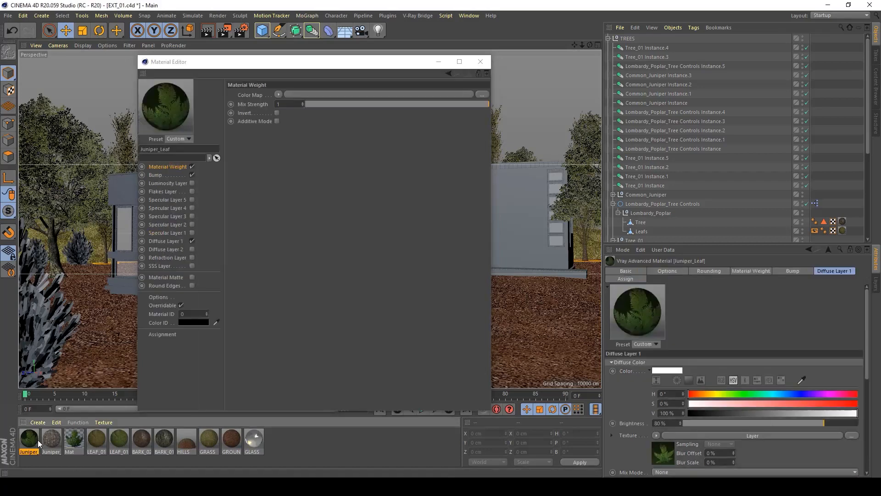
pyautogui.click(278, 95)
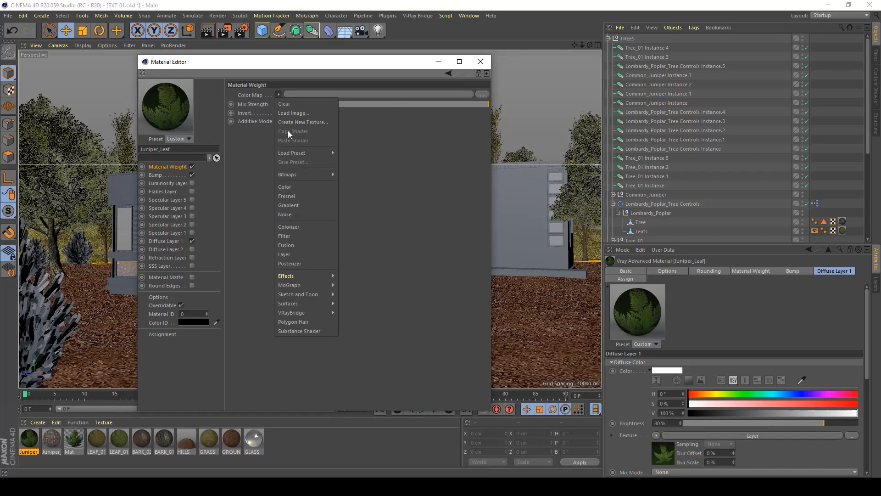
pyautogui.click(258, 95)
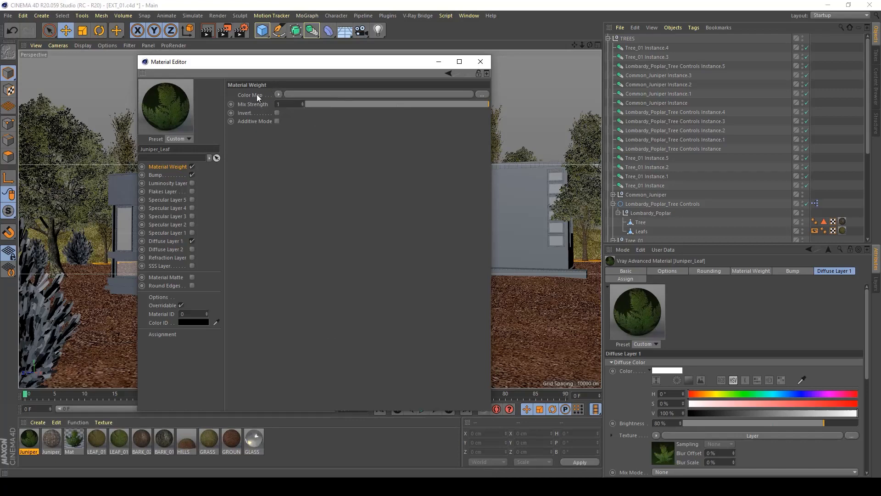
pyautogui.rightClick(257, 94)
pyautogui.click(271, 132)
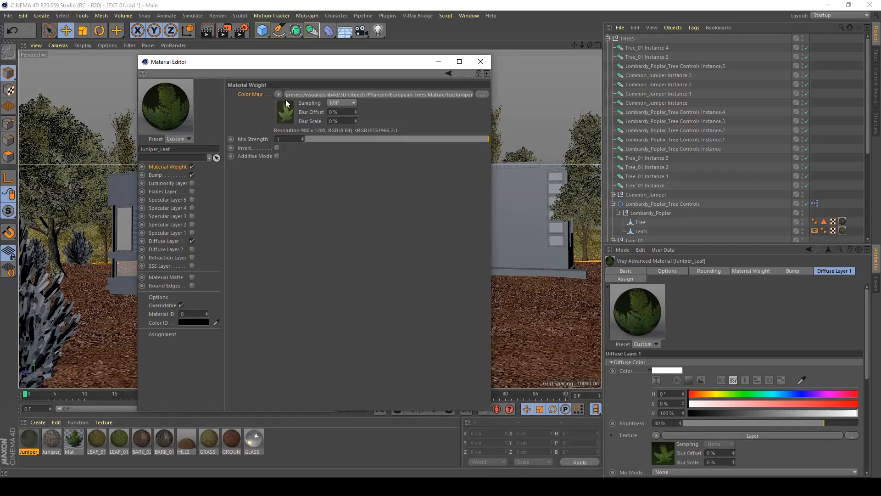
pyautogui.hotkey('ctrl', 'z')
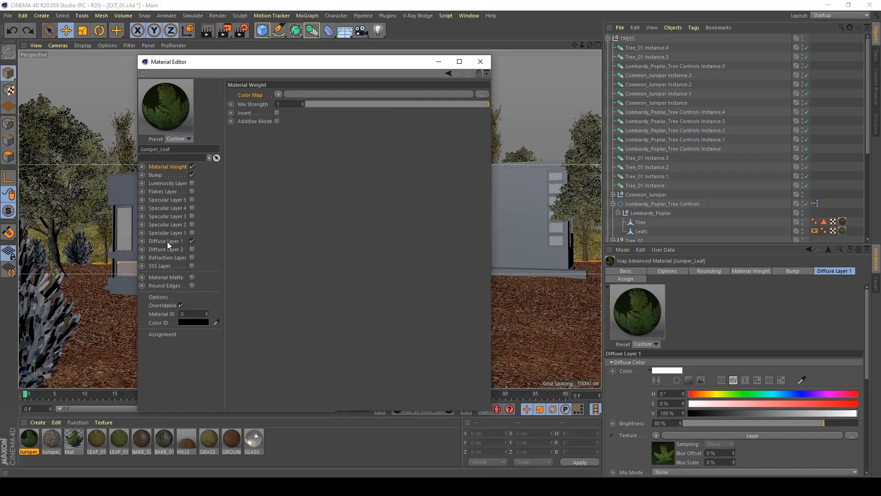
# - Copy the shader from Mat's Alpha texture, try pasting that shader into Juniper_Leaf's Material Weight Color Map, and undo it
pyautogui.click(74, 438)
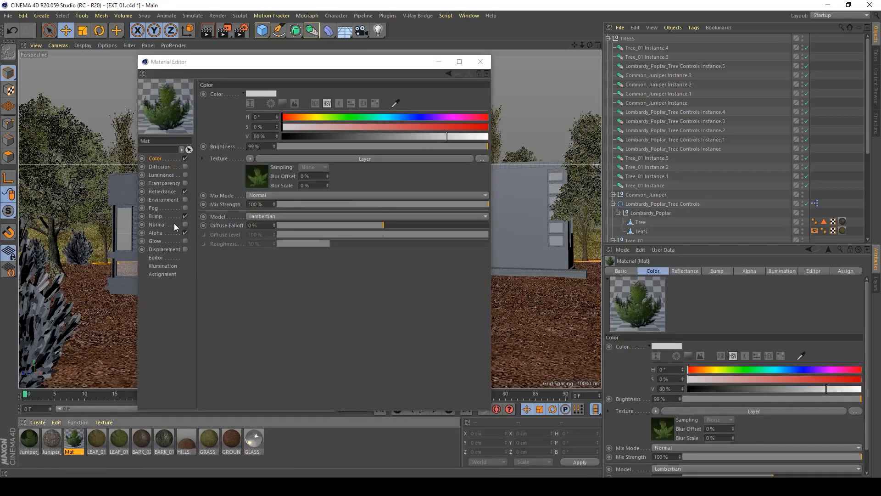
pyautogui.click(164, 234)
pyautogui.click(250, 148)
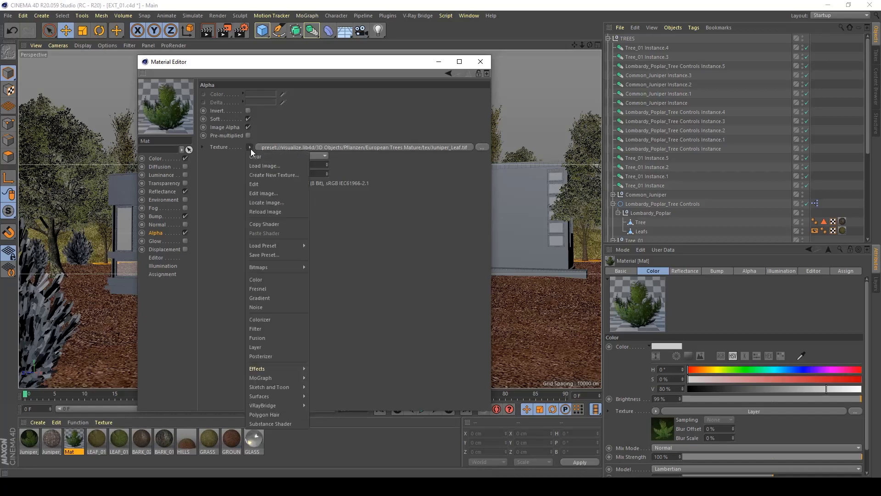
pyautogui.click(260, 225)
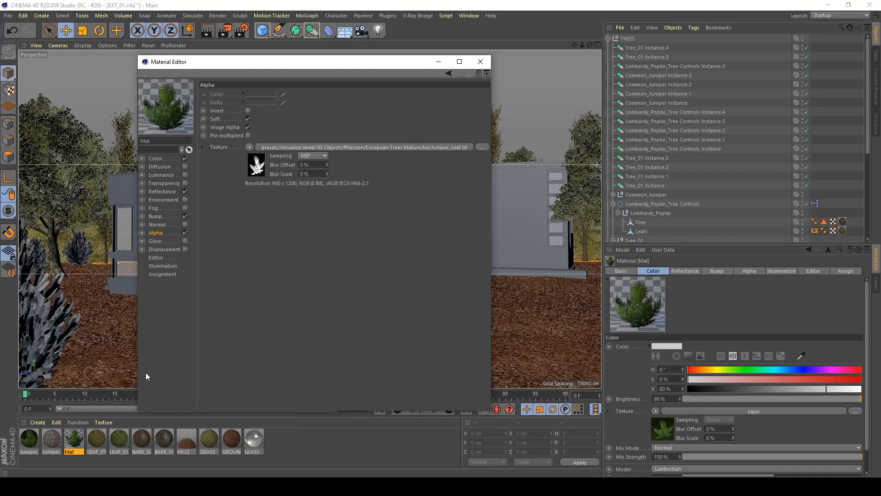
pyautogui.click(29, 437)
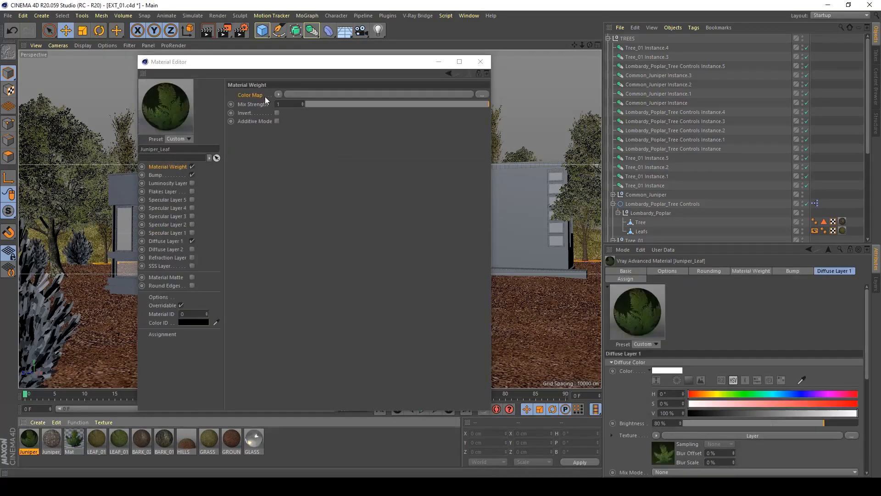
pyautogui.click(278, 95)
pyautogui.click(289, 140)
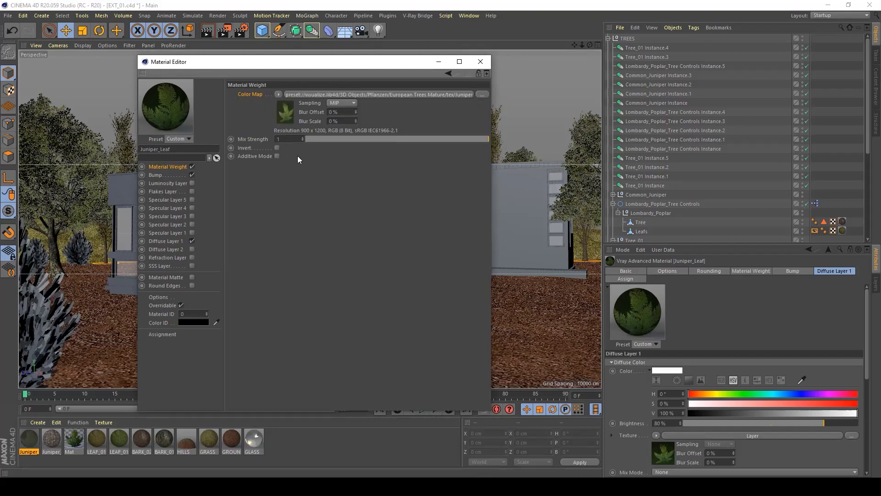
pyautogui.hotkey('ctrl', 'z')
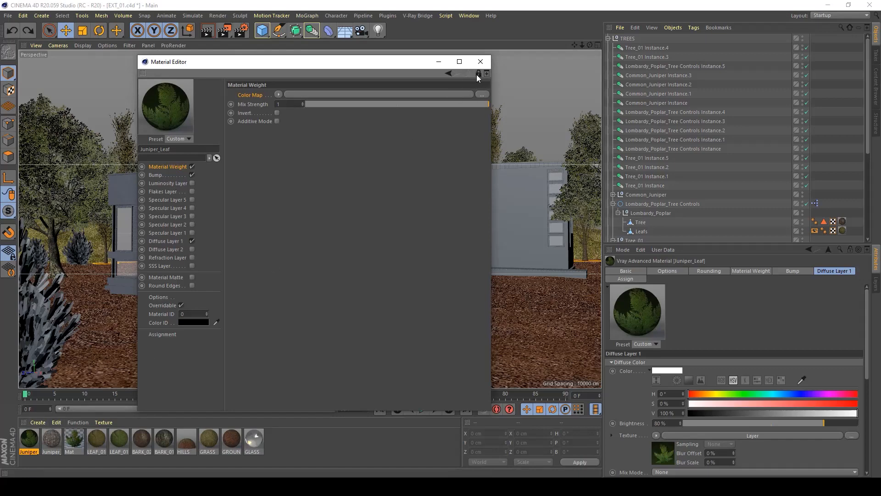
# - Transfer Mat's Alpha texture image directly into the Material Weight Color Map of Juniper_Leaf
pyautogui.click(75, 438)
pyautogui.click(749, 271)
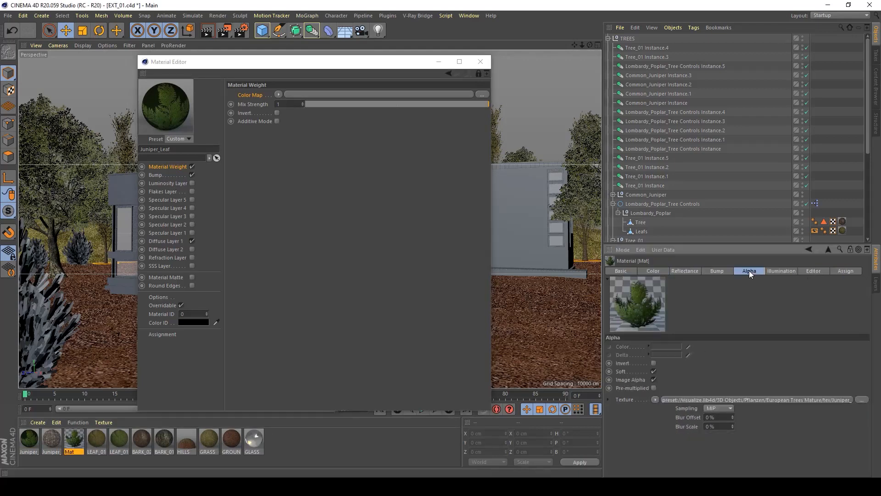
pyautogui.moveTo(666, 419); pyautogui.dragTo(293, 95)
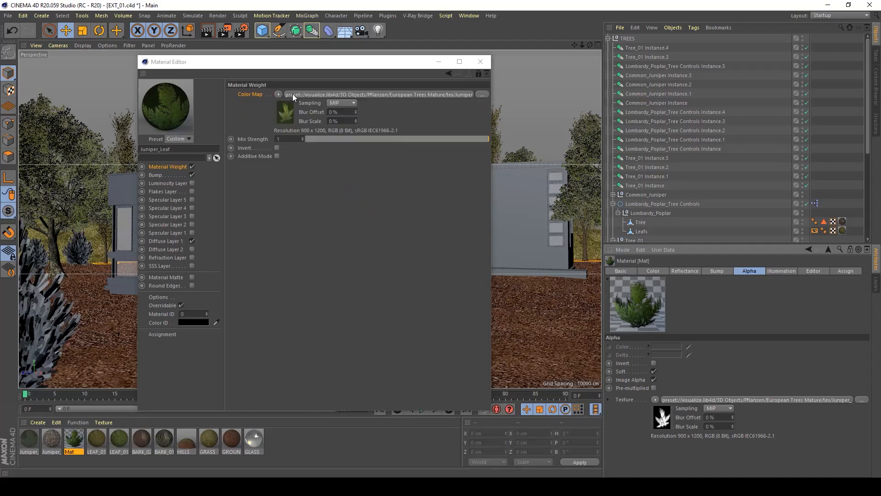
# - Compare the bitmap shader settings of Mat's Alpha texture with those of Juniper_Leaf's Material Weight Color Map
pyautogui.click(661, 417)
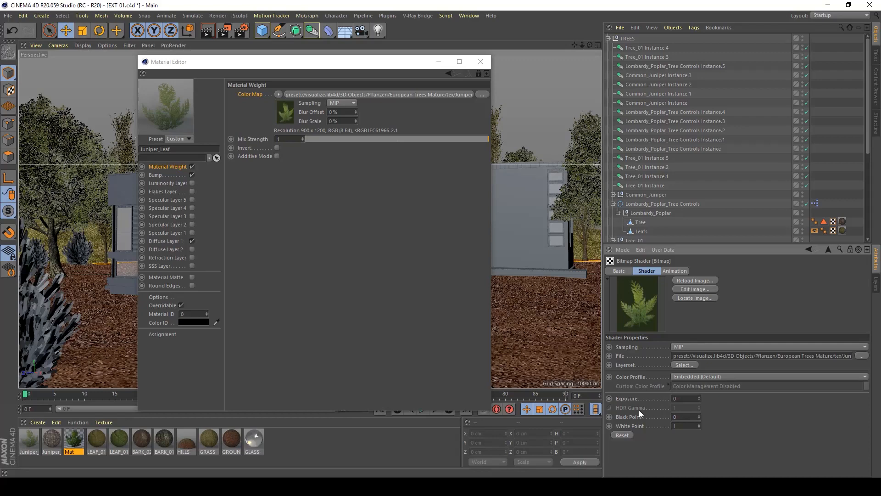
pyautogui.click(284, 116)
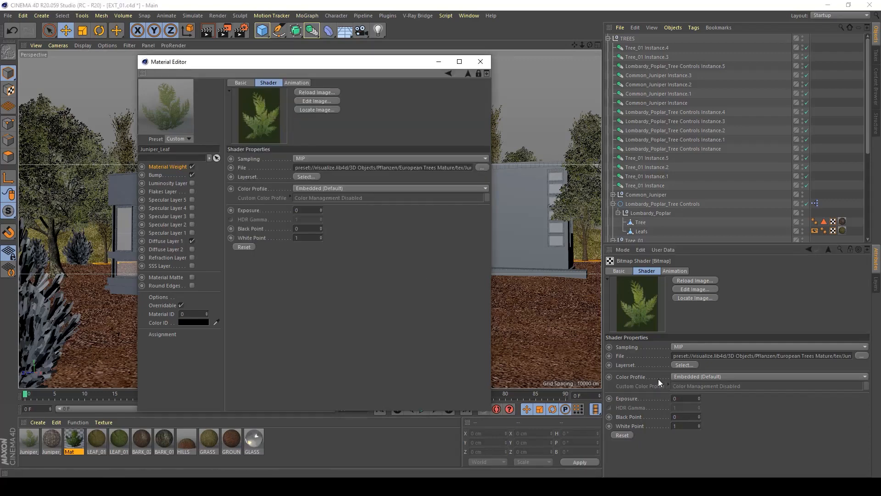
pyautogui.click(290, 196)
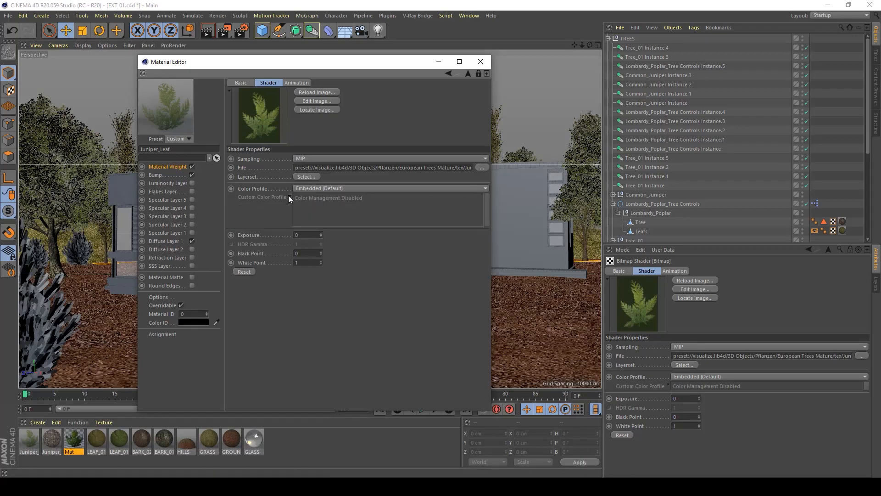
pyautogui.click(290, 196)
pyautogui.click(170, 166)
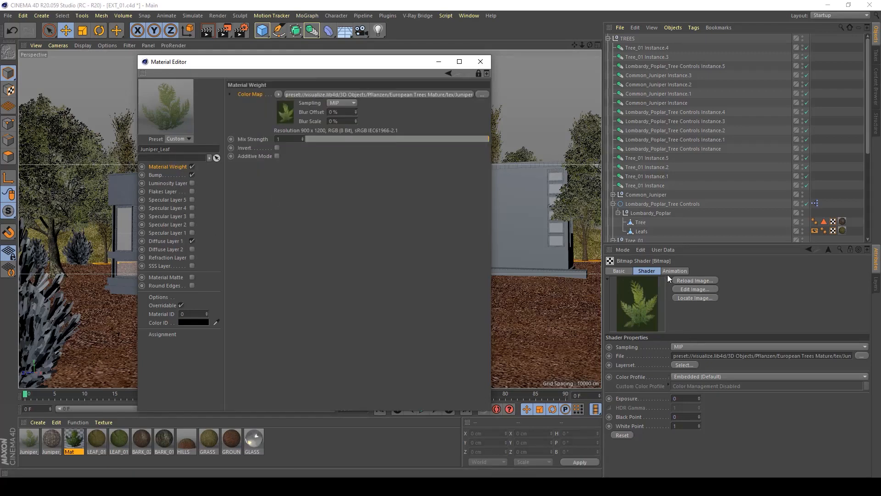
pyautogui.click(627, 270)
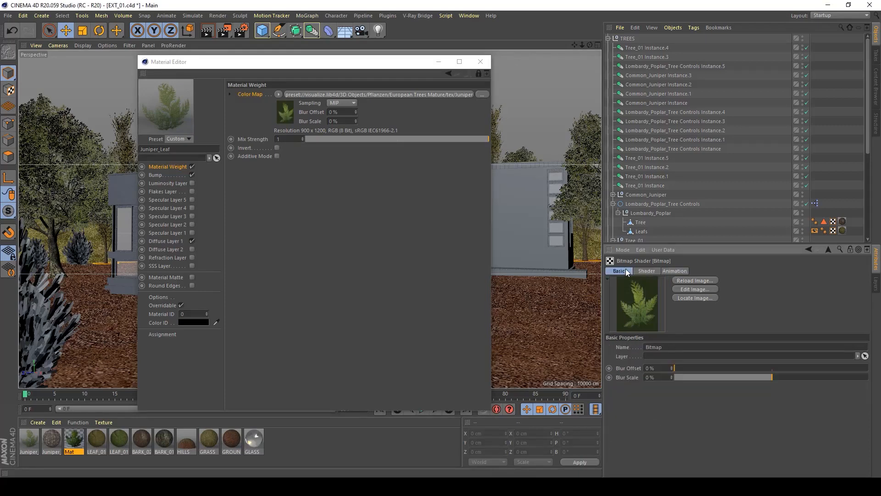
pyautogui.click(829, 249)
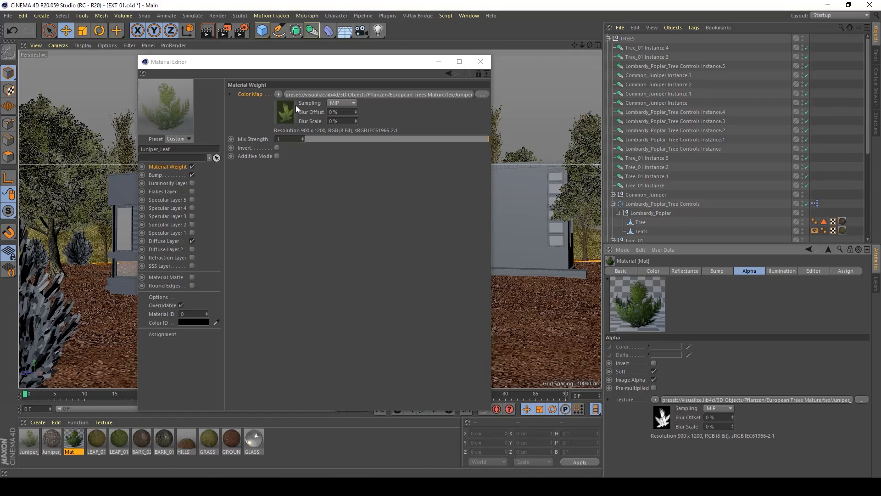
# - Try the Custom color profile on the Color Map bitmap of Juniper_Leaf and restore Embedded (Default)
pyautogui.click(286, 112)
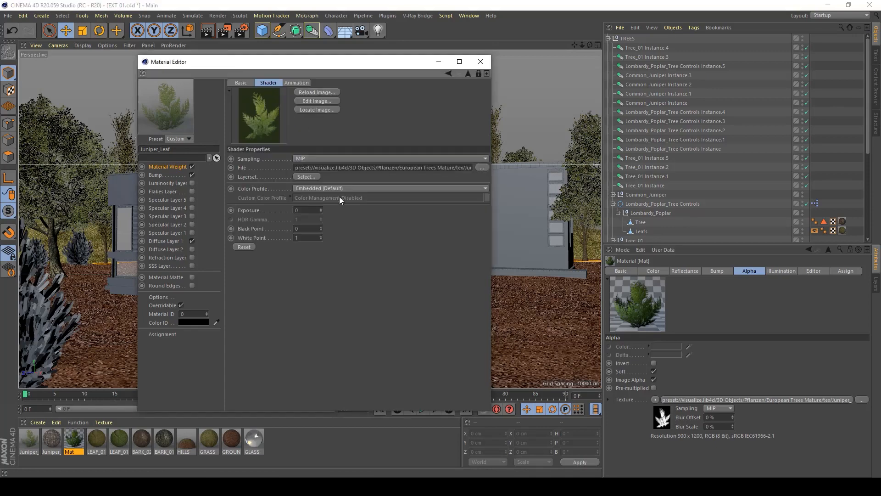
pyautogui.click(394, 190)
pyautogui.click(340, 224)
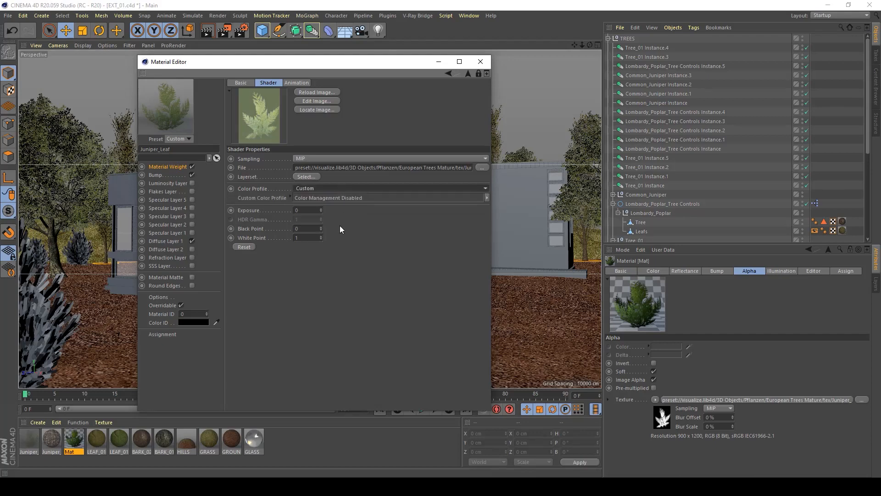
pyautogui.click(316, 189)
pyautogui.click(316, 207)
pyautogui.click(318, 186)
pyautogui.click(321, 198)
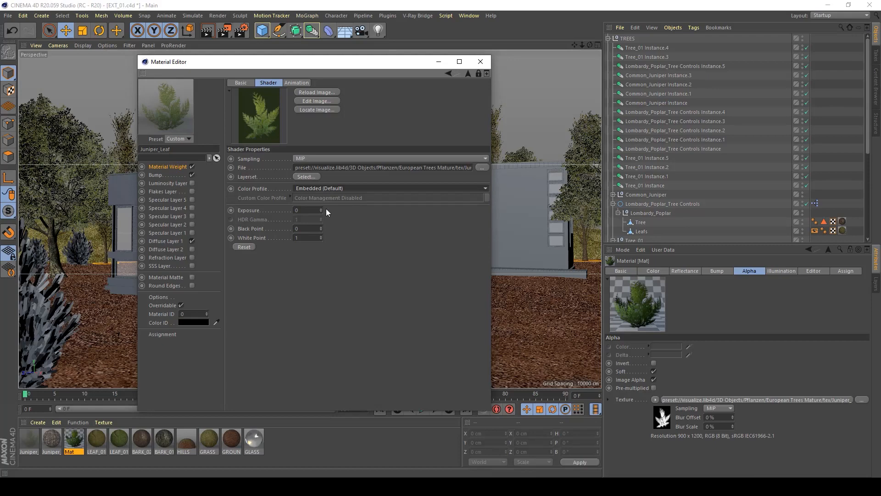
# - Check Mat's Alpha bitmap shader, try a higher Black Point on Juniper_Leaf's Color Map bitmap, and reset it to 0
pyautogui.click(657, 415)
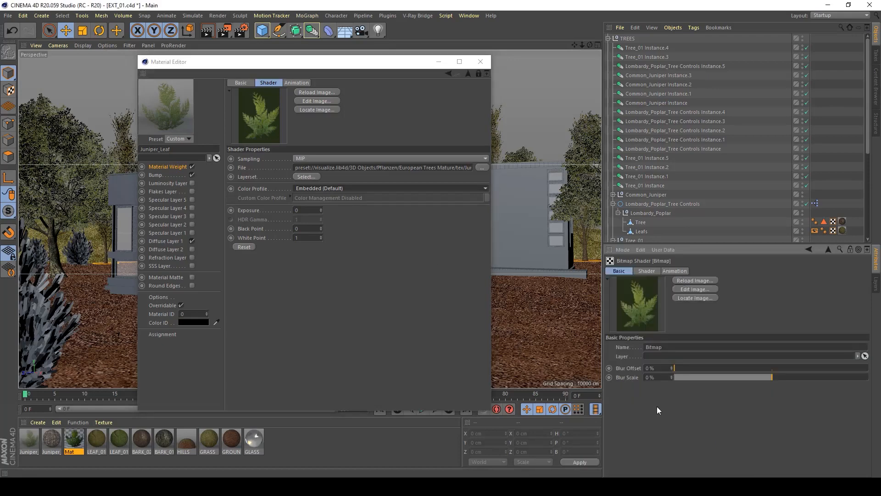
pyautogui.click(655, 271)
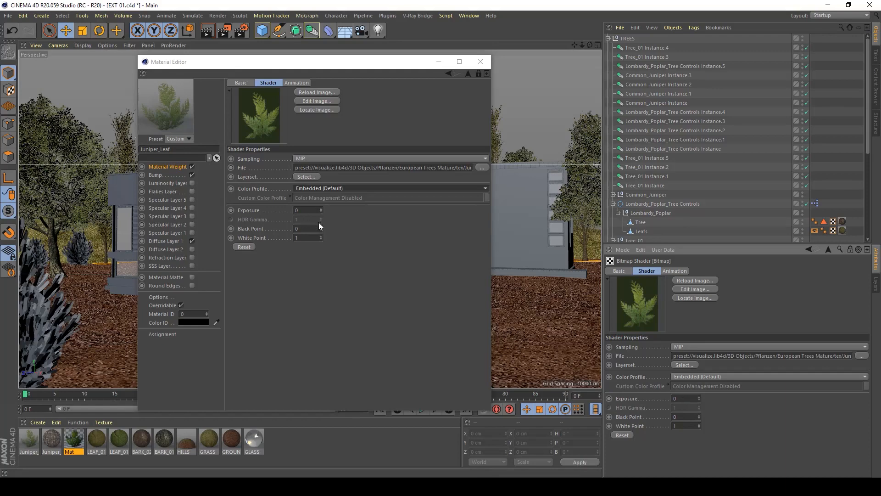
pyautogui.moveTo(322, 227); pyautogui.dragTo(321, 219)
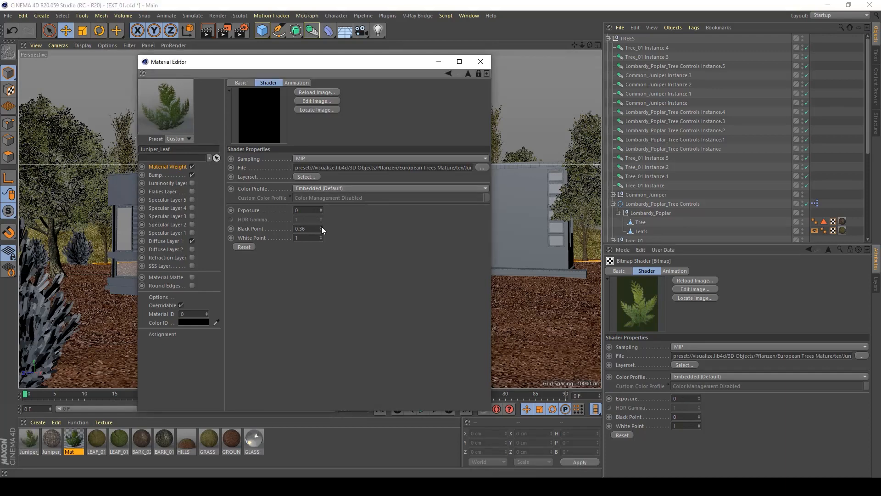
pyautogui.doubleClick(301, 228)
pyautogui.write('0')
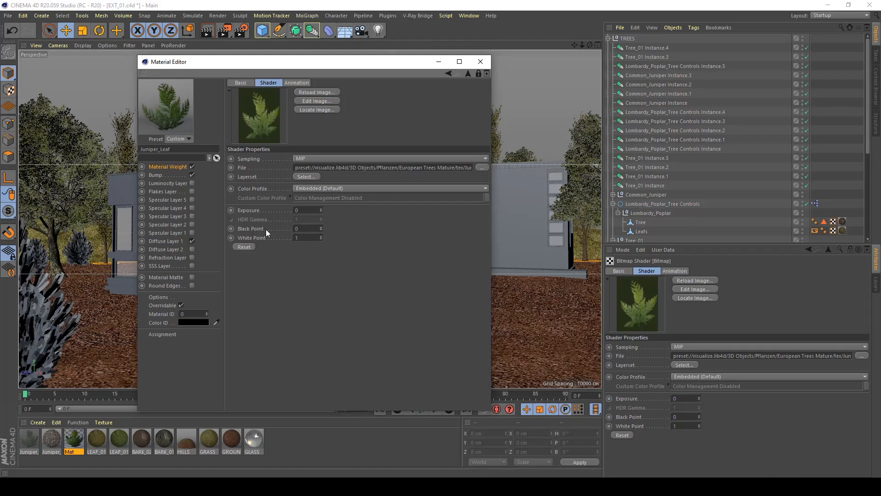
# - Set the layerset of Juniper_Leaf's Color Map bitmap to Layer Alpha and enable Invert for the Material Weight
pyautogui.click(159, 168)
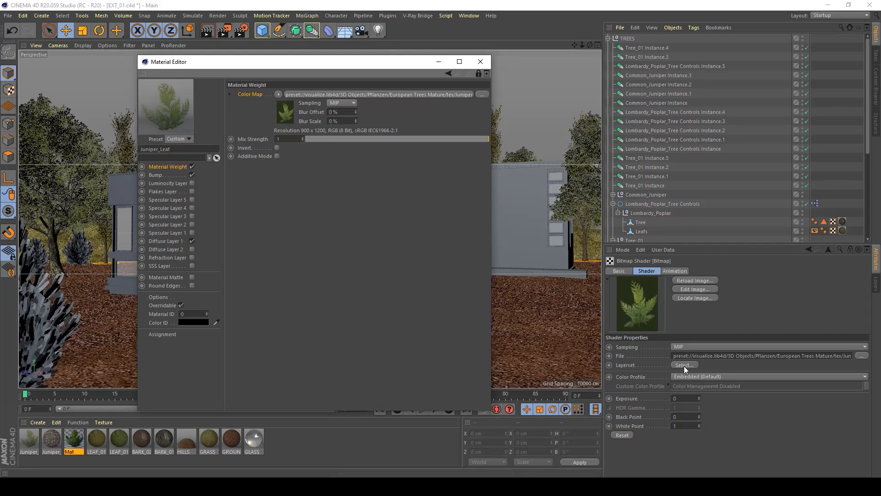
pyautogui.click(284, 114)
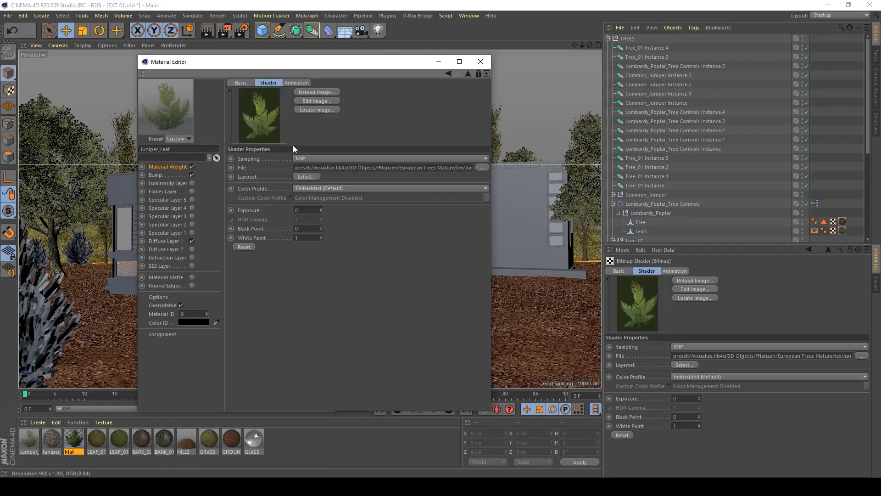
pyautogui.click(307, 177)
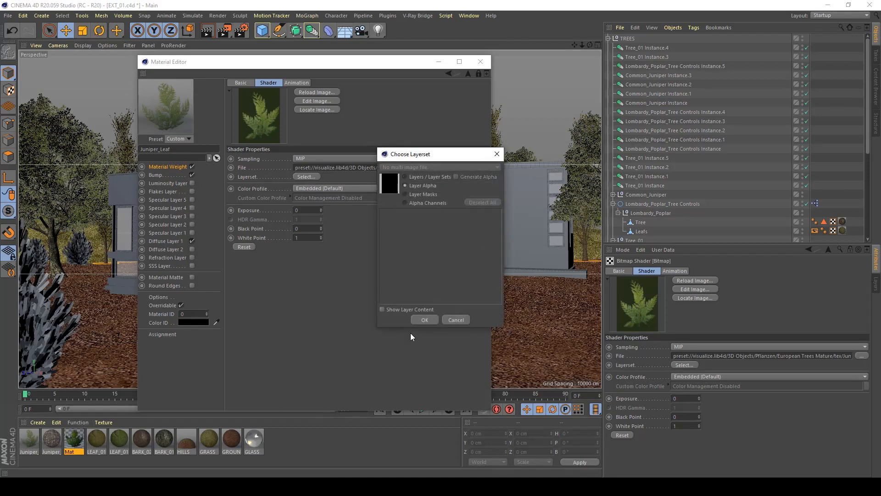
pyautogui.click(425, 317)
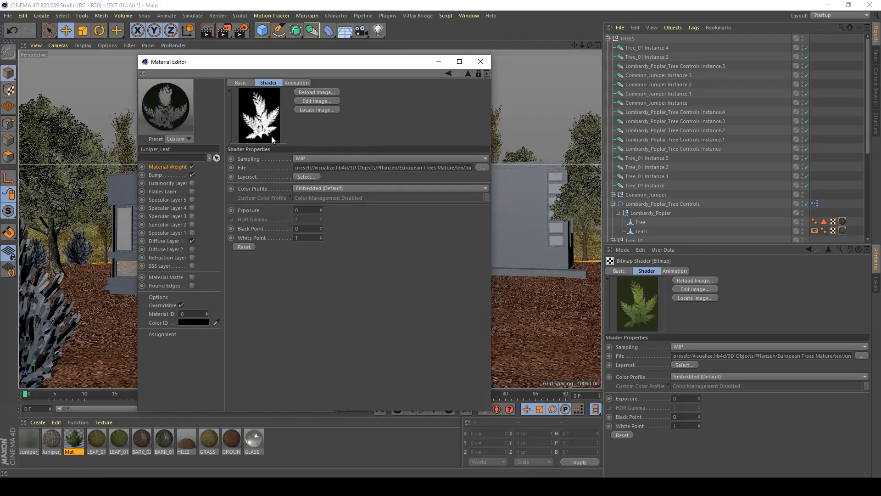
pyautogui.click(168, 167)
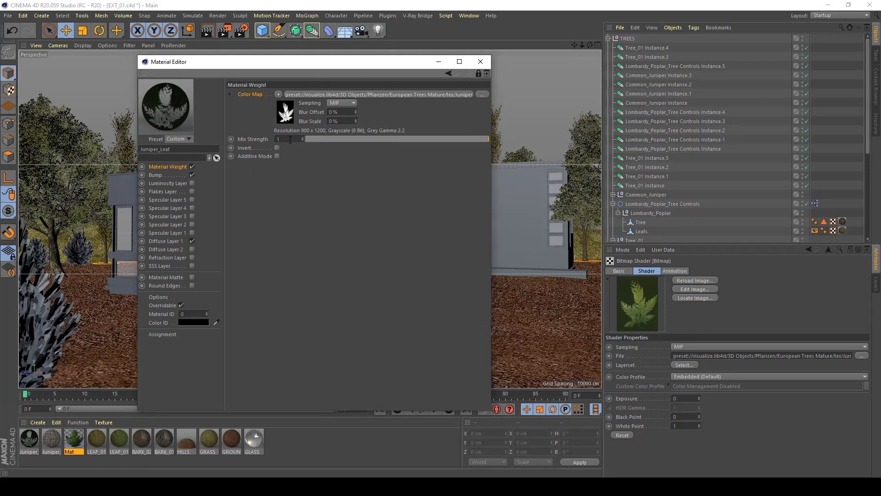
pyautogui.click(277, 148)
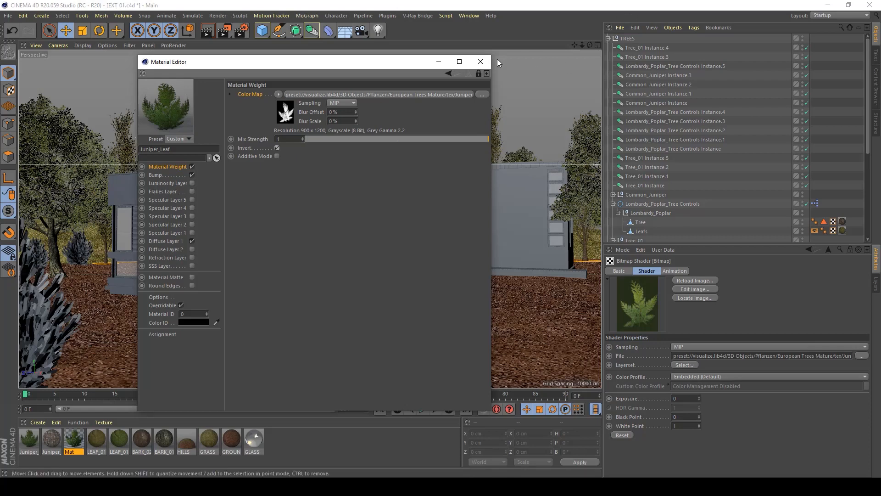
# - Close the Juniper_Leaf material's editing window and save the scene
pyautogui.click(478, 74)
pyautogui.click(480, 63)
pyautogui.hotkey('ctrl', 's')
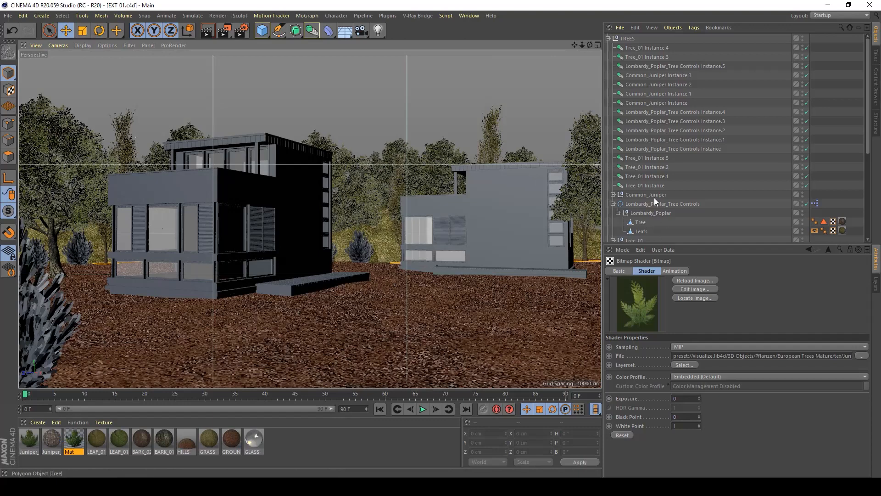
# - Under Common_Juniper, assign the juniper bark material to Tree and Juniper_Leaf to Leafs
pyautogui.click(613, 195)
pyautogui.scroll(-4, 655, 167)
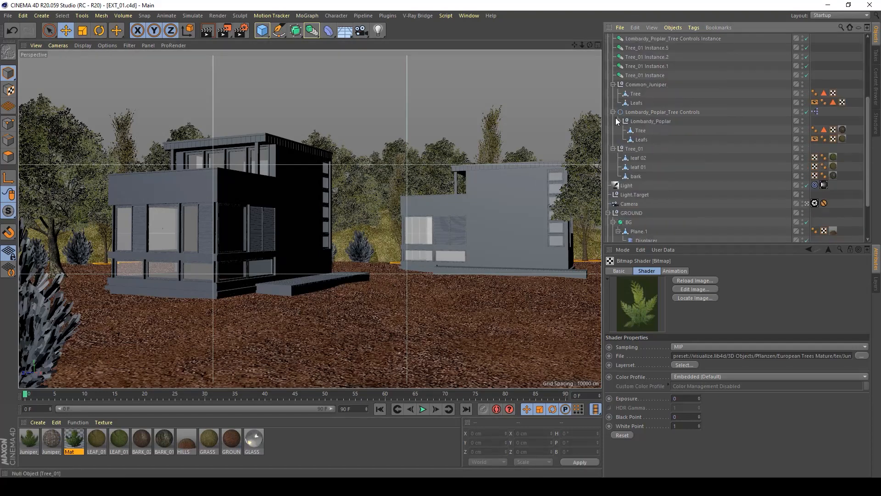
pyautogui.moveTo(60, 442); pyautogui.dragTo(643, 105)
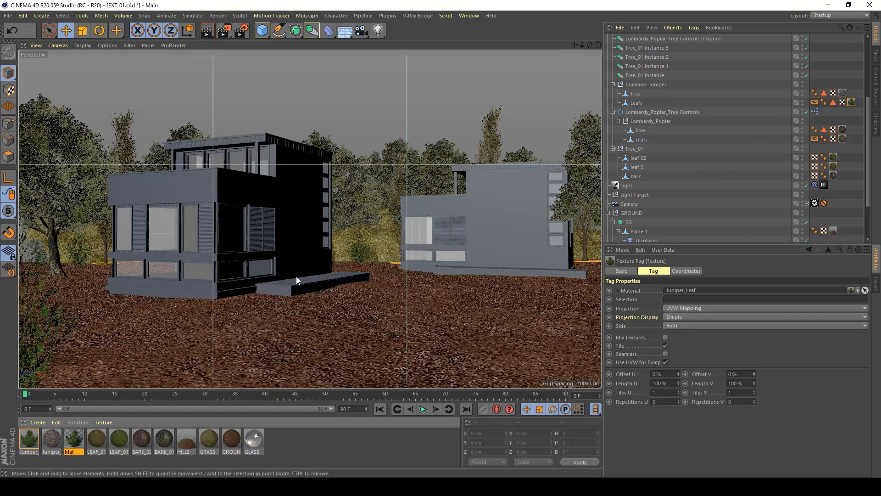
# - Collapse the TREES group, make the GRASS object visible in the viewport again, and save the scene
pyautogui.scroll(-3, 714, 199)
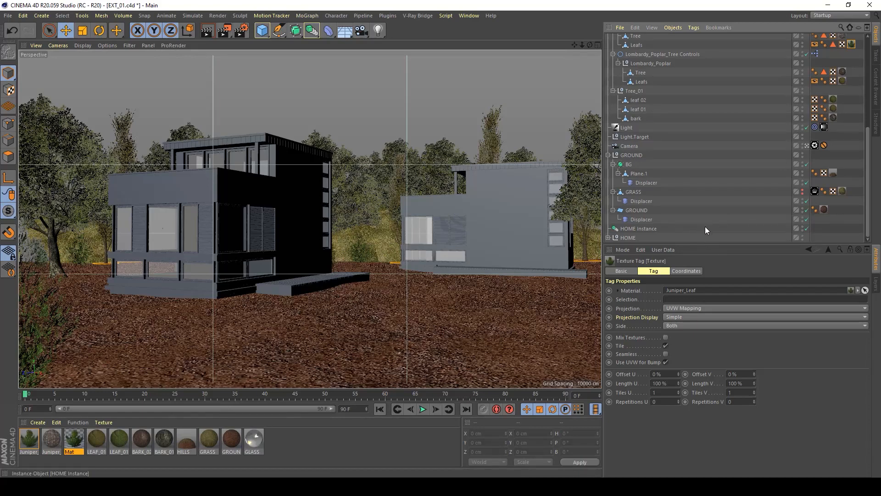
pyautogui.scroll(6, 705, 226)
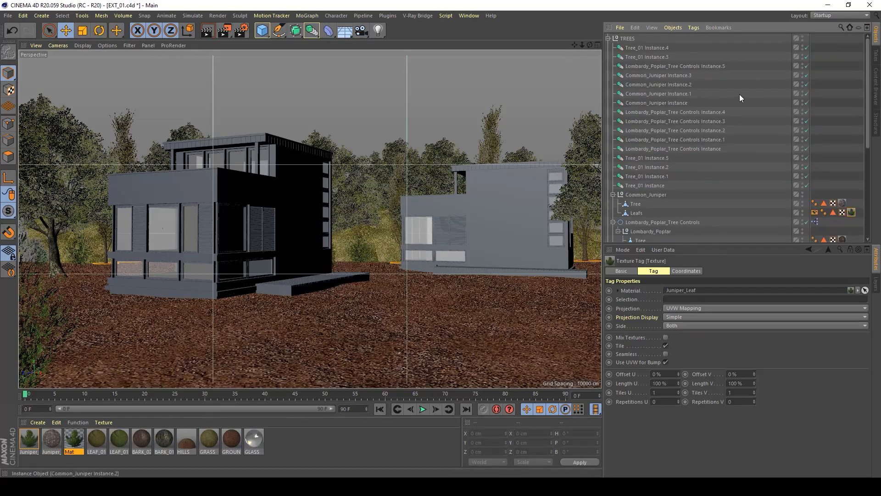
pyautogui.click(608, 38)
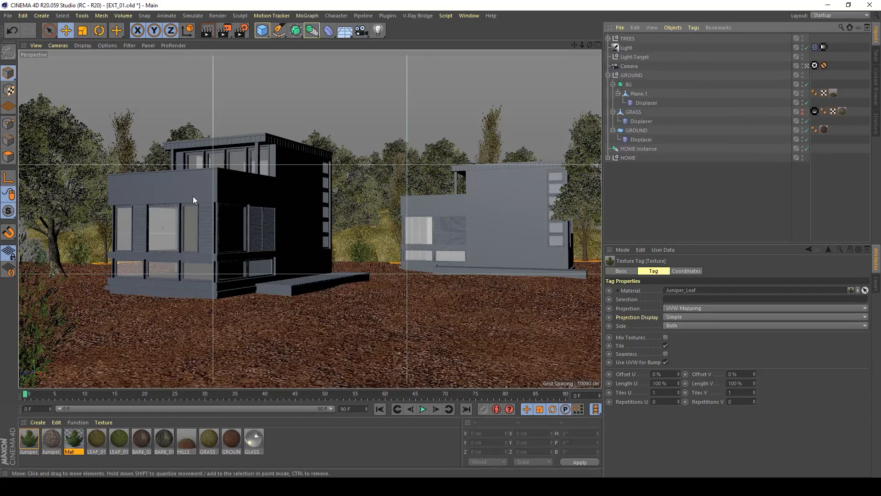
pyautogui.hotkey('ctrl', 's')
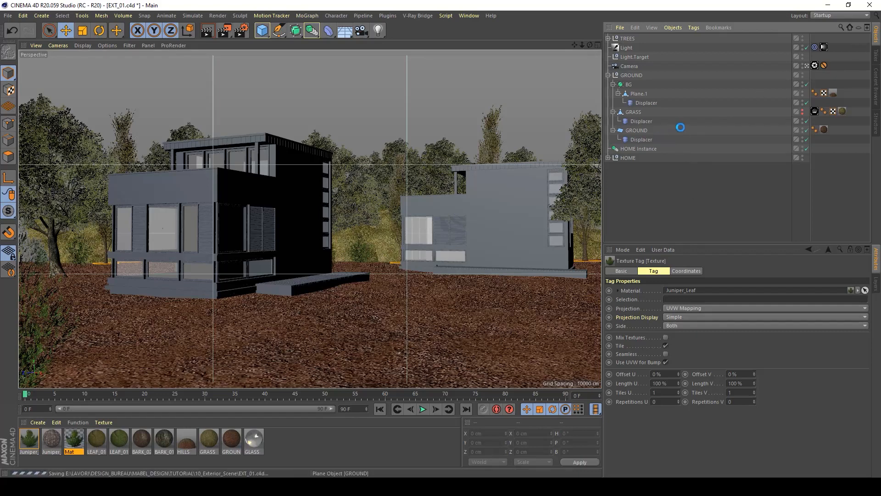
pyautogui.click(804, 111)
pyautogui.hotkey('ctrl', 's')
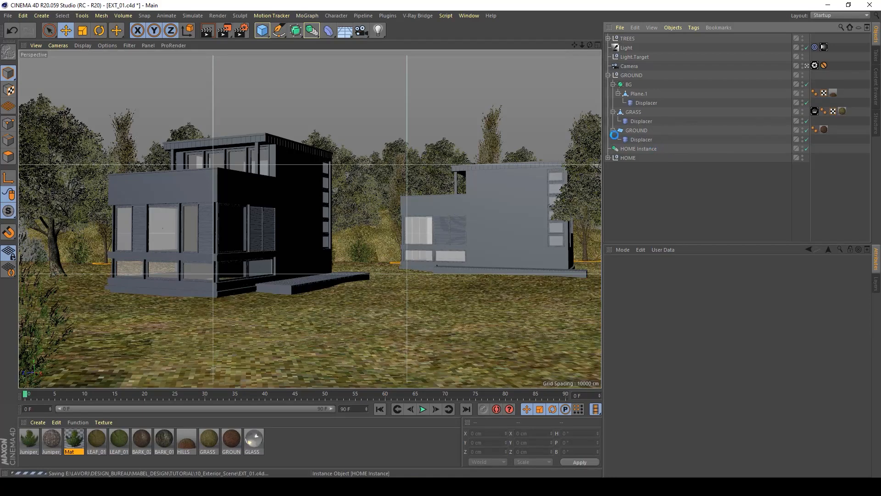
# - Render the scene in the Picture Viewer to check the junipers and grass, then close the render
pyautogui.click(226, 32)
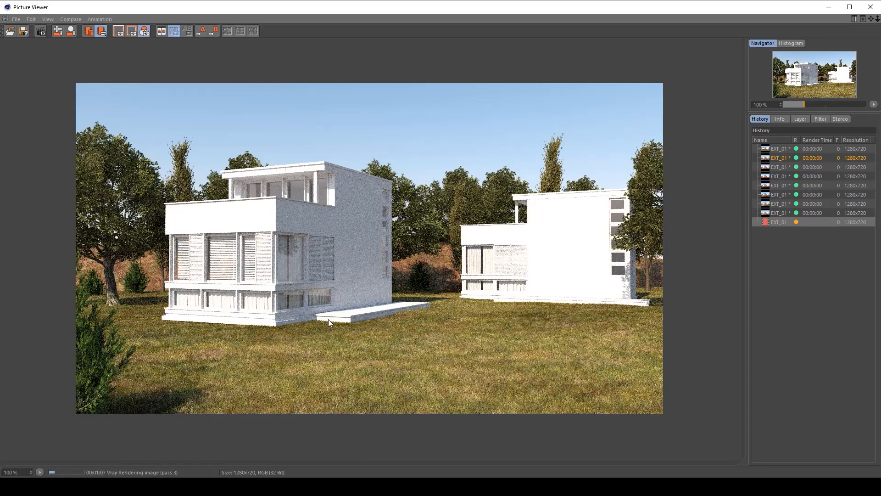
pyautogui.click(869, 7)
pyautogui.click(442, 276)
pyautogui.hotkey('alt', 'Tab')
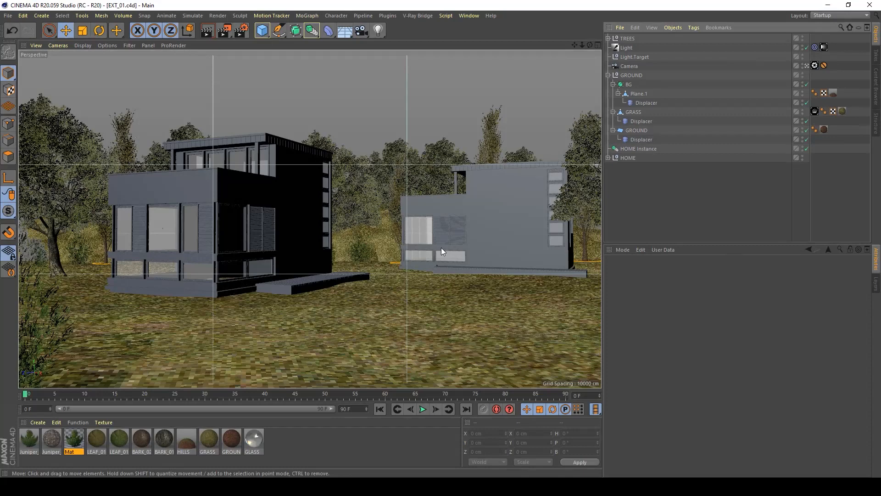
# - Delete the original juniper leaf material named Mat
pyautogui.doubleClick(29, 438)
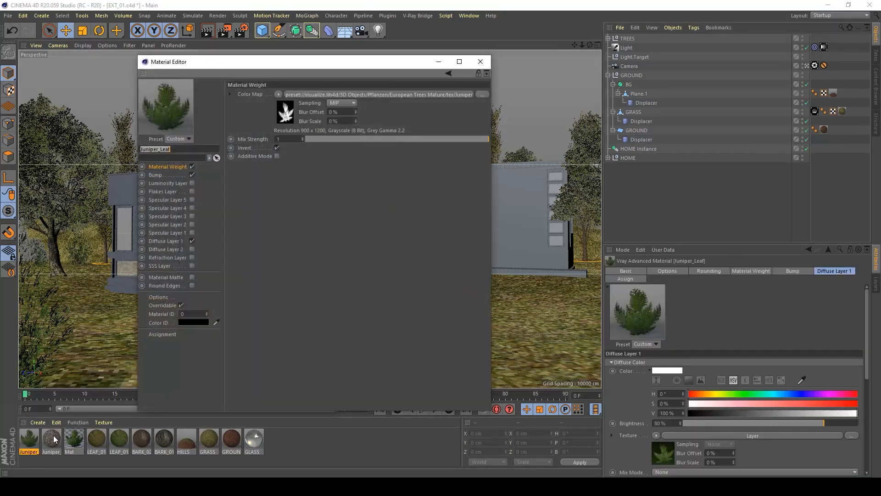
pyautogui.click(74, 438)
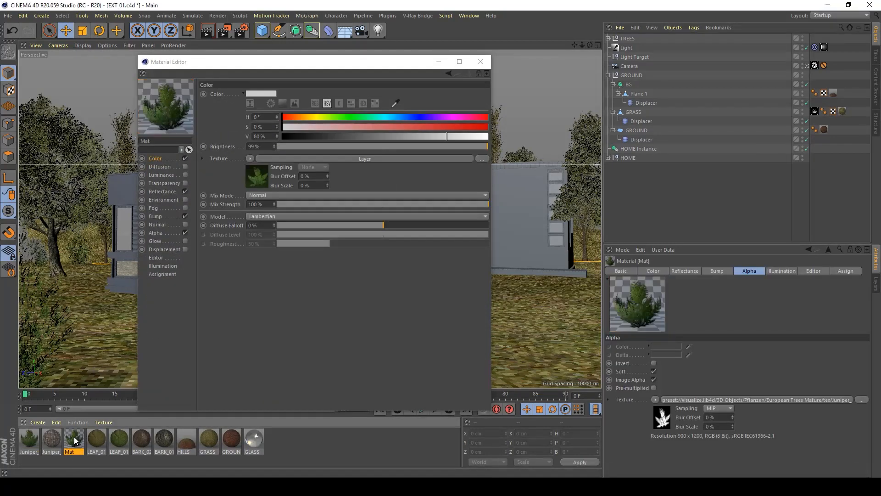
pyautogui.press('Delete')
# - Open the Layer shader used as the Diffuse Layer 1 texture of Juniper_Leaf
pyautogui.click(35, 439)
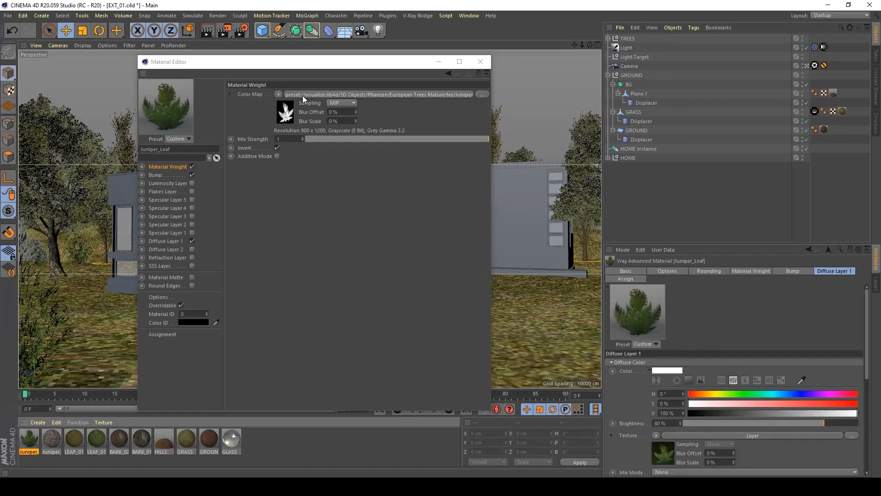
pyautogui.moveTo(285, 62); pyautogui.dragTo(364, 59)
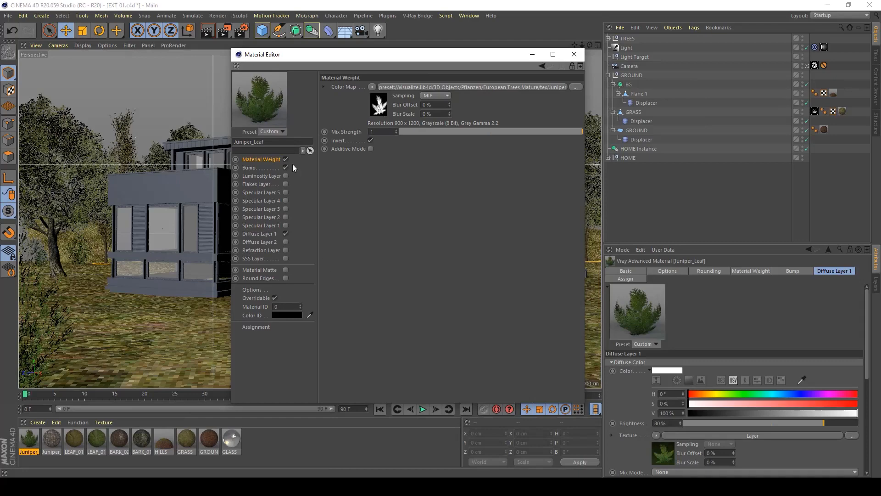
pyautogui.click(261, 233)
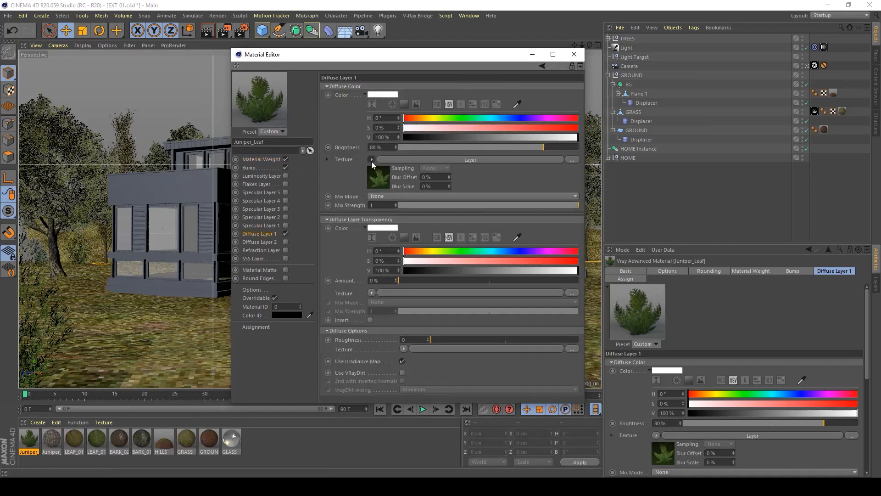
pyautogui.click(378, 176)
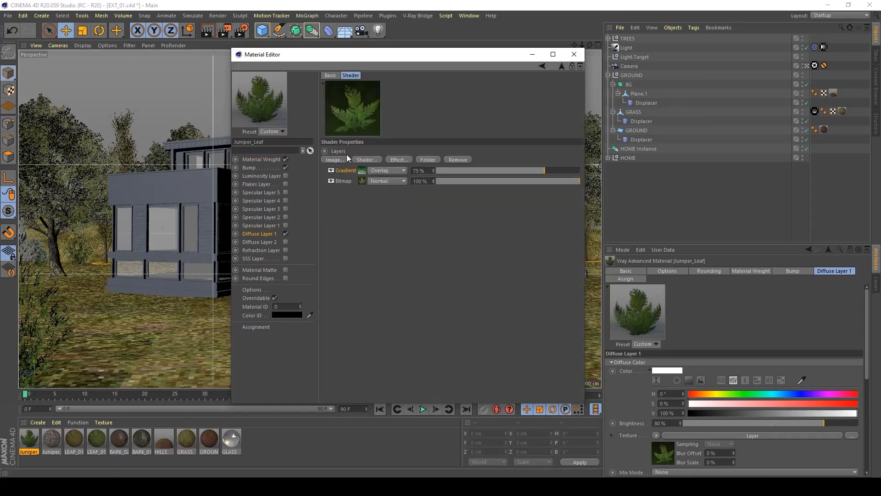
# - Try adding a Filter shader to Juniper_Leaf's diffuse layer stack and undo it
pyautogui.click(398, 160)
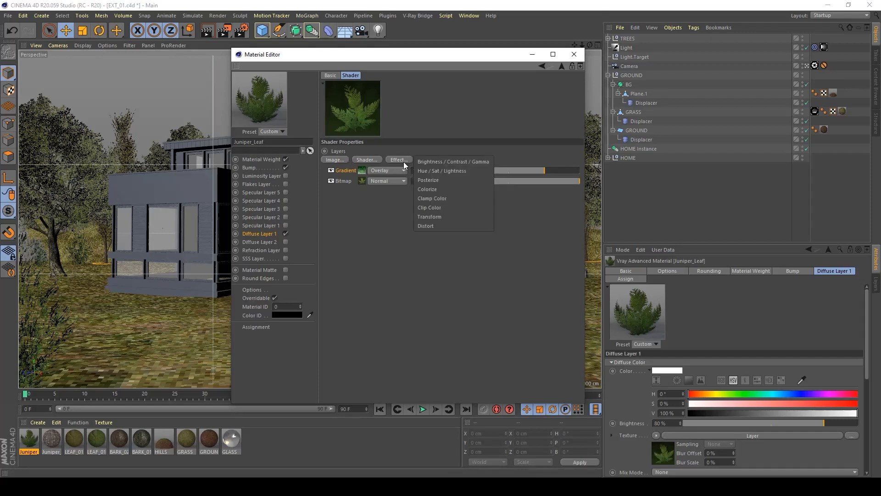
pyautogui.click(377, 160)
pyautogui.click(379, 160)
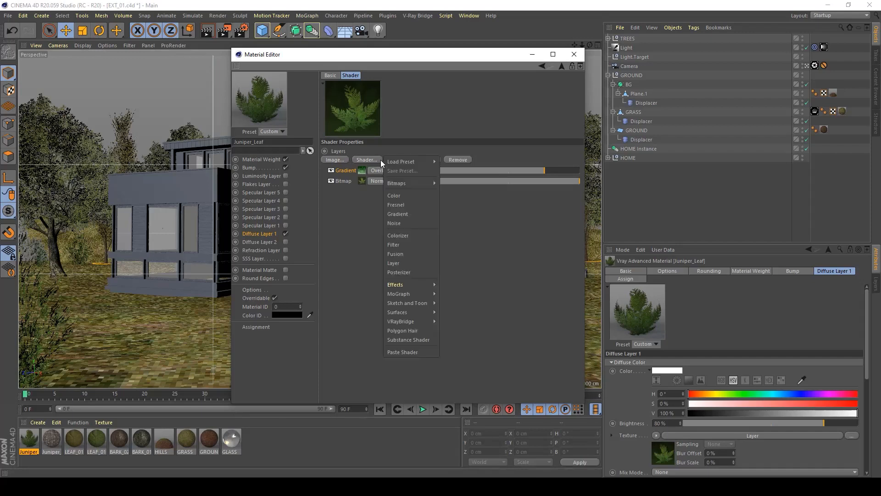
pyautogui.click(398, 244)
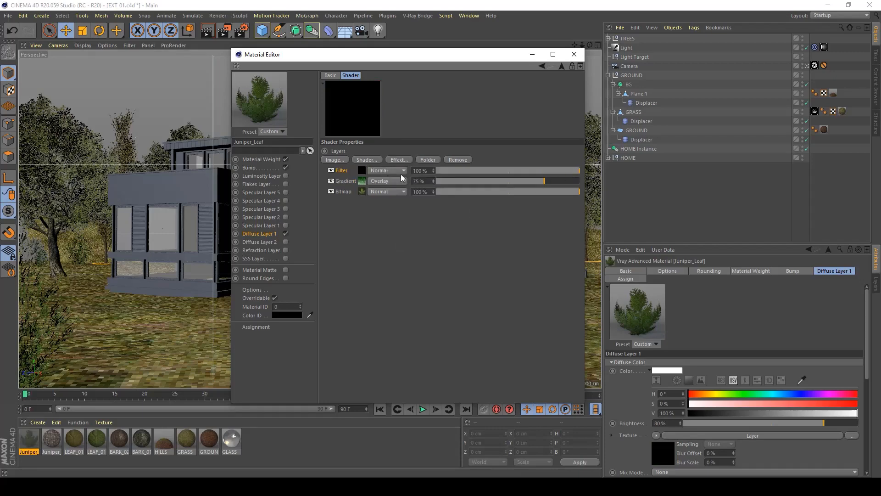
pyautogui.hotkey('ctrl', 'z')
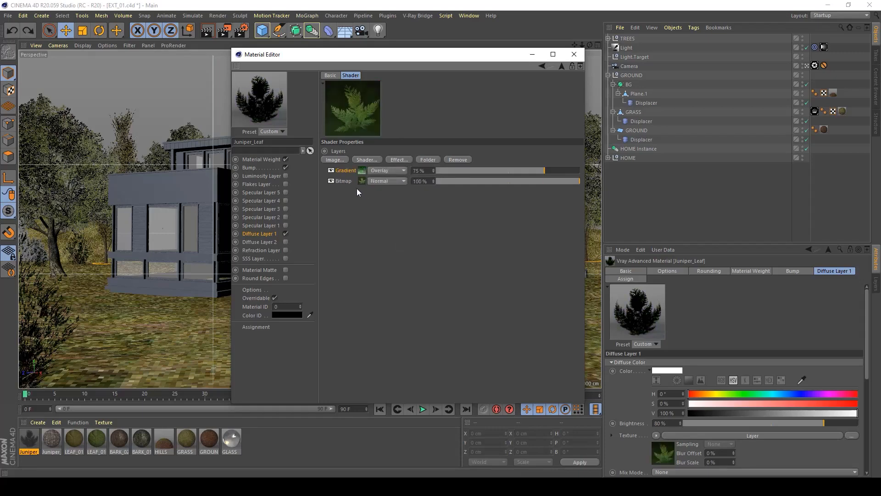
# - Add a Hue / Sat / Lightness effect above Juniper_Leaf's Gradient layer, with hue about -12° and saturation about -24%
pyautogui.click(389, 159)
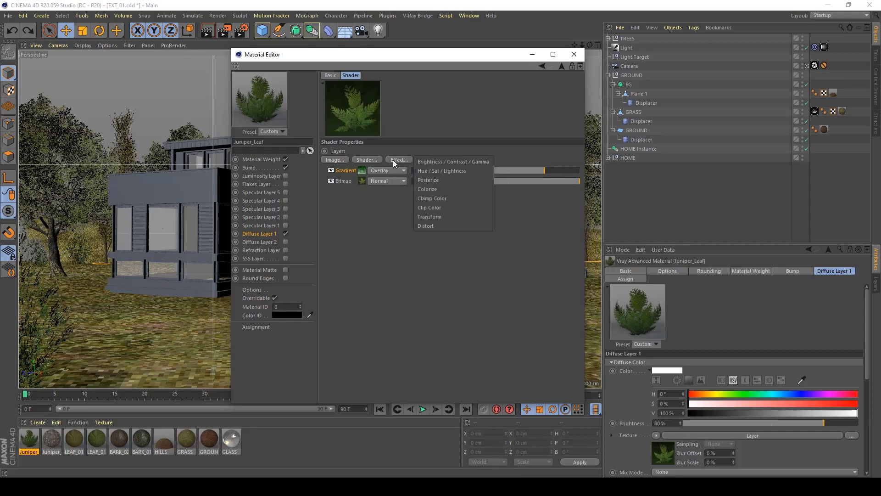
pyautogui.click(436, 171)
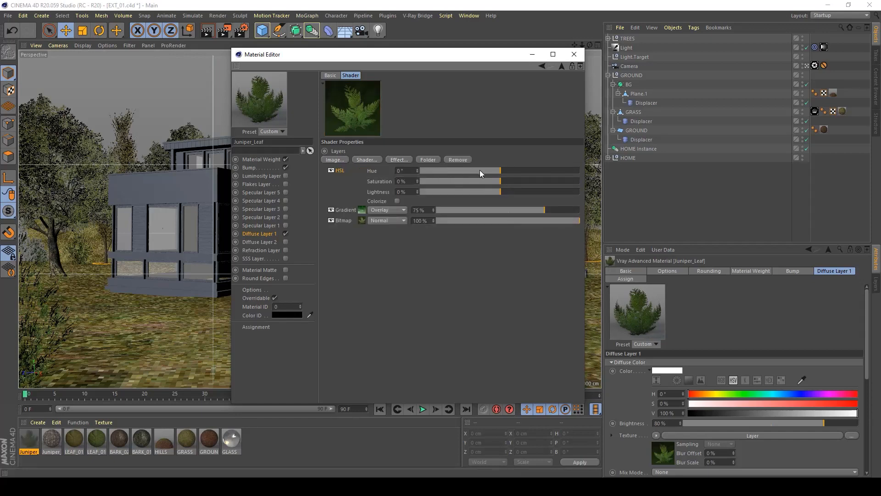
pyautogui.moveTo(488, 180); pyautogui.dragTo(377, 169)
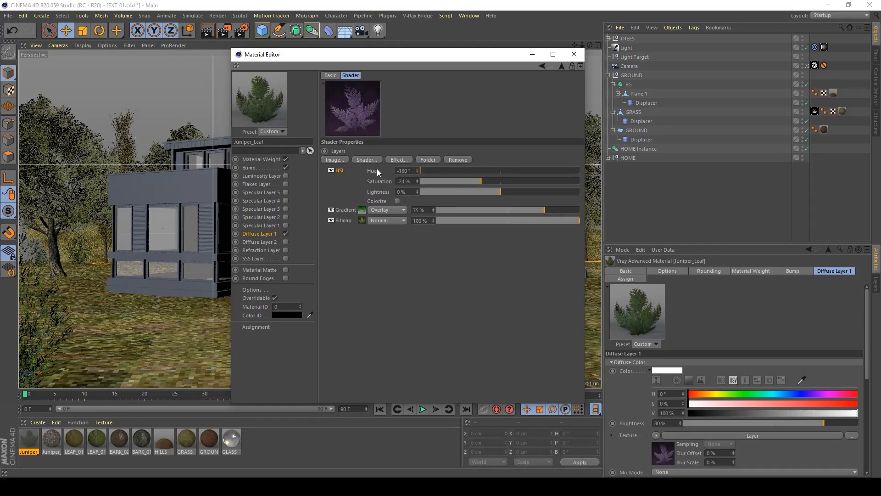
pyautogui.moveTo(443, 171); pyautogui.dragTo(499, 171)
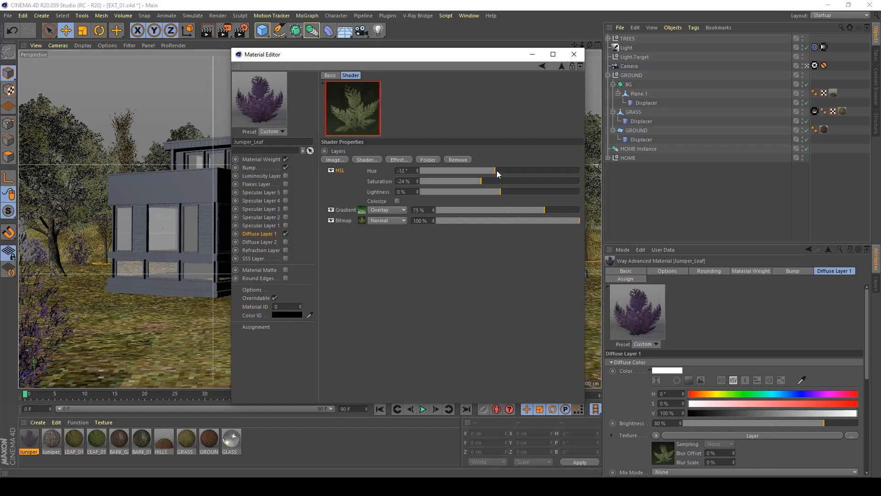
pyautogui.click(573, 54)
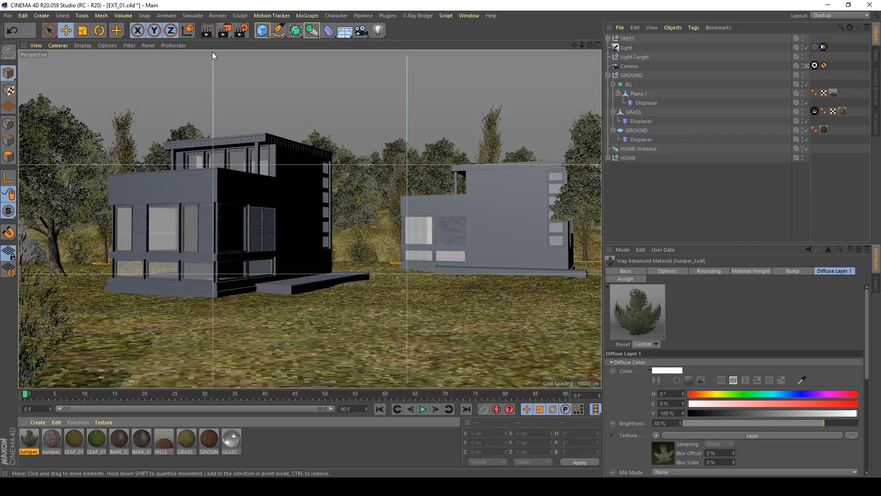
# - Save the scene and render it in the Picture Viewer with the desaturated juniper leaves
pyautogui.hotkey('ctrl', 's')
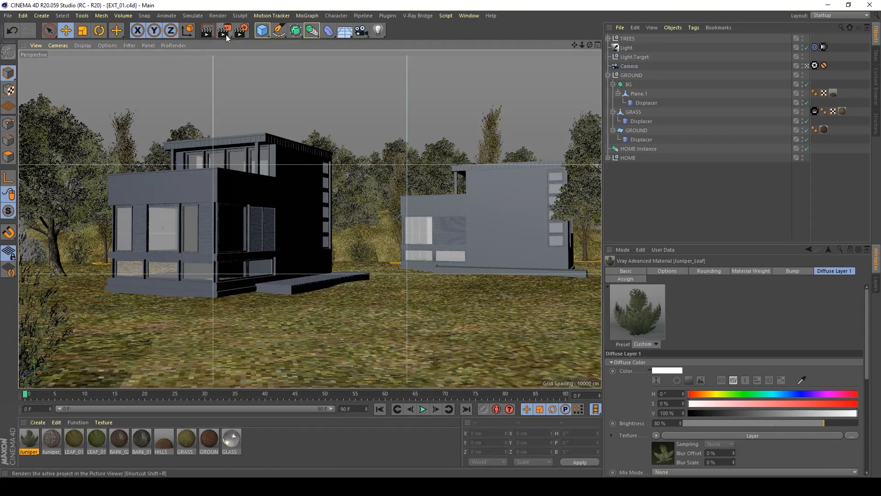
pyautogui.click(226, 34)
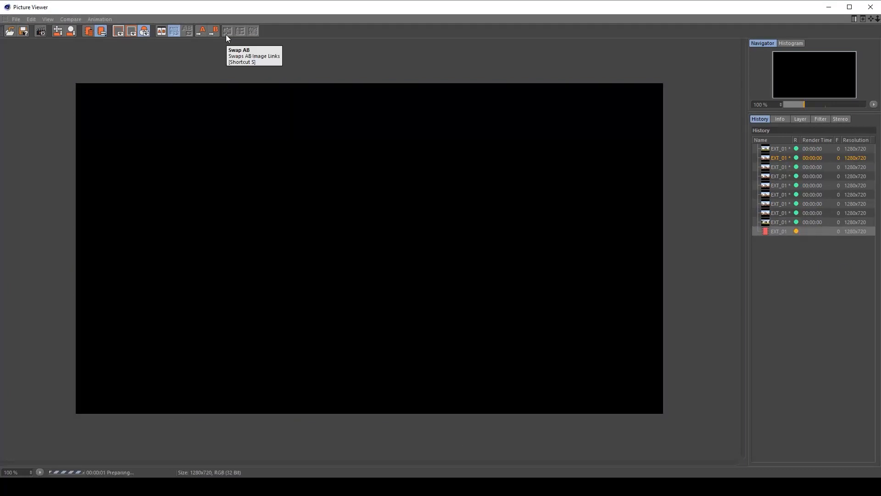